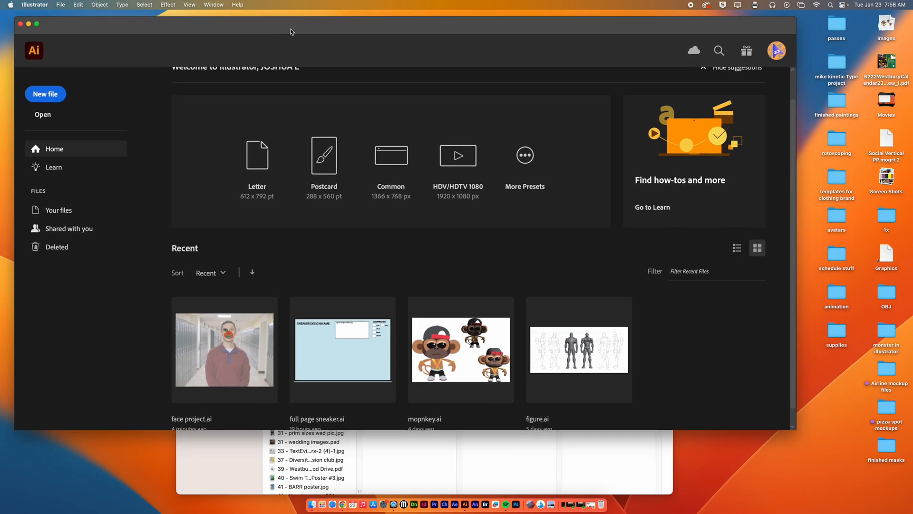
Create a new print document from the Tabloid preset, 792 x 1224 pt
left_click(44, 95)
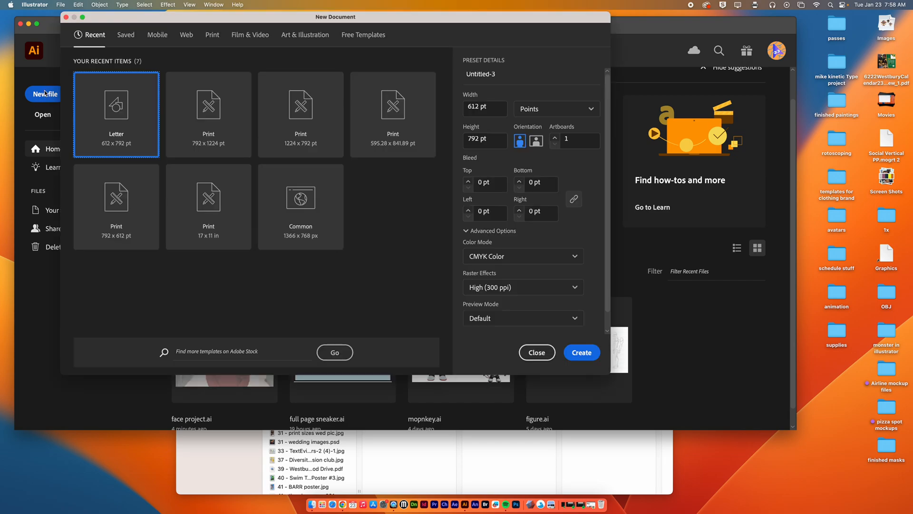
left_click(213, 37)
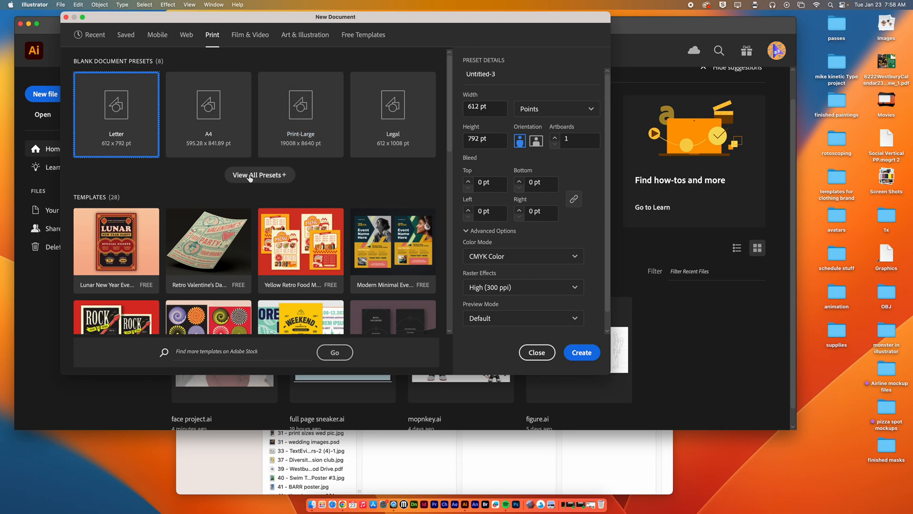
left_click(267, 176)
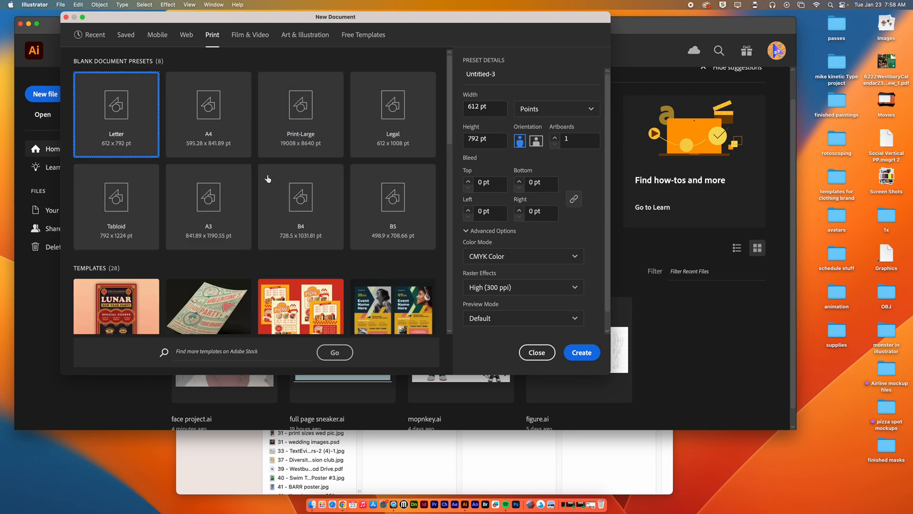
left_click(120, 208)
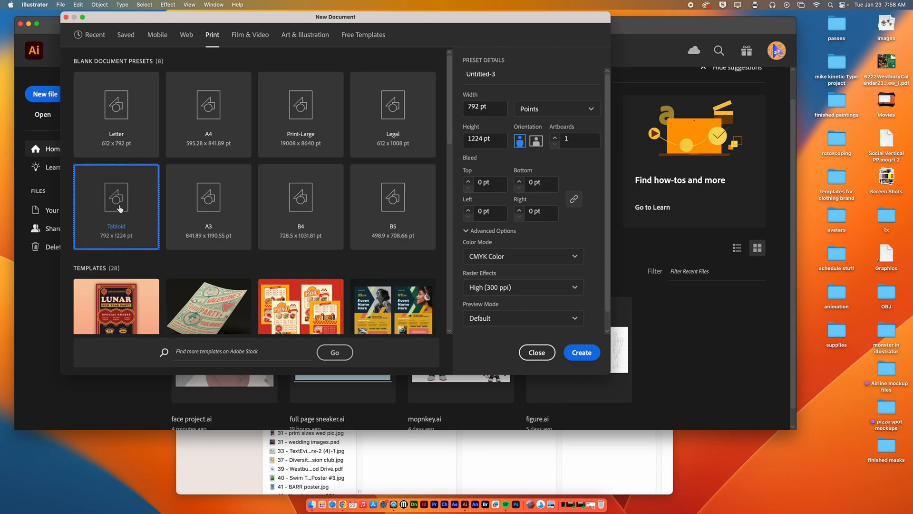
left_click(582, 352)
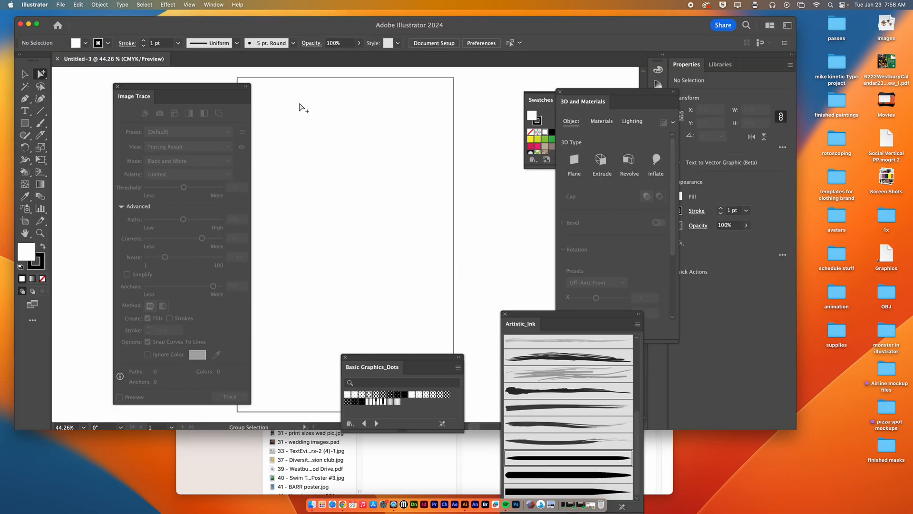
Reset the Essentials Classic workspace, then enlarge the application window and recentre the artboard in it
left_click(213, 5)
mouse_move(231, 50)
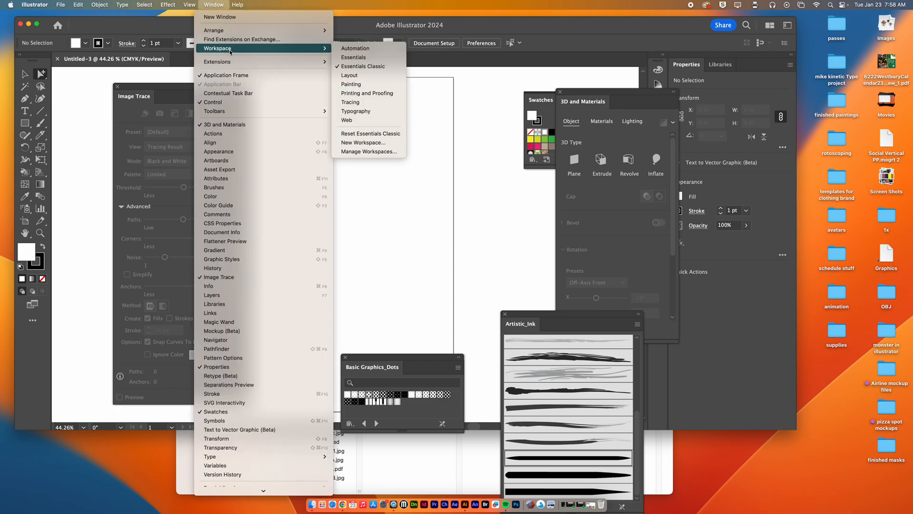
left_click(370, 134)
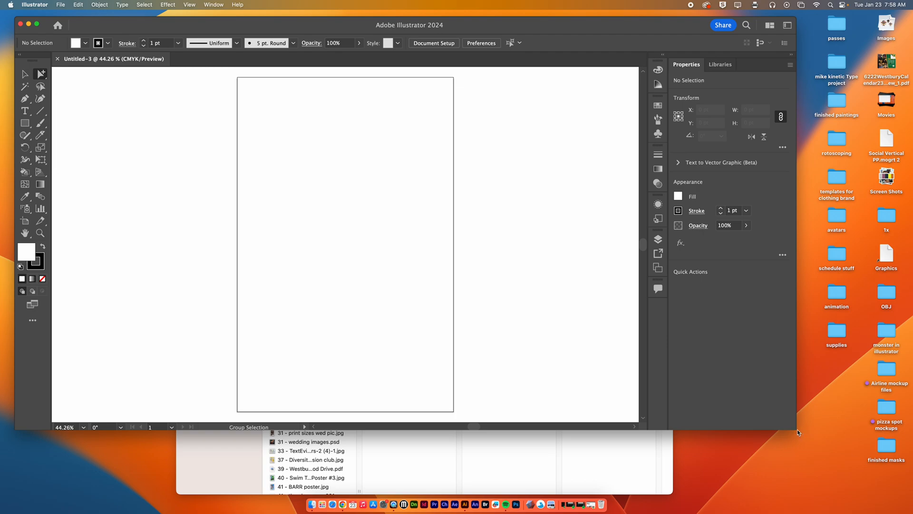
left_click_drag(798, 430, 899, 473)
key("space")
left_click_drag(388, 238, 421, 259)
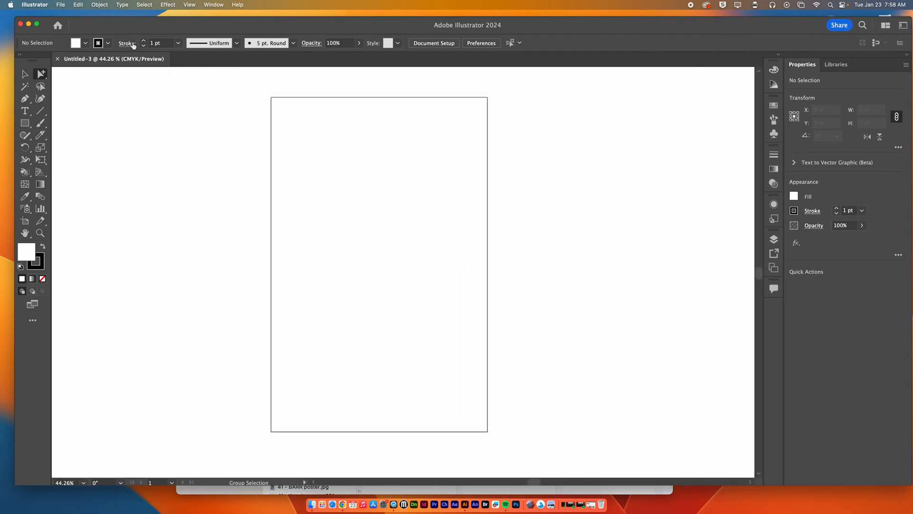
Place the photo LASR0150.JPG over the artboard at about 1251 x 938 pt, extending past both sides
left_click(61, 6)
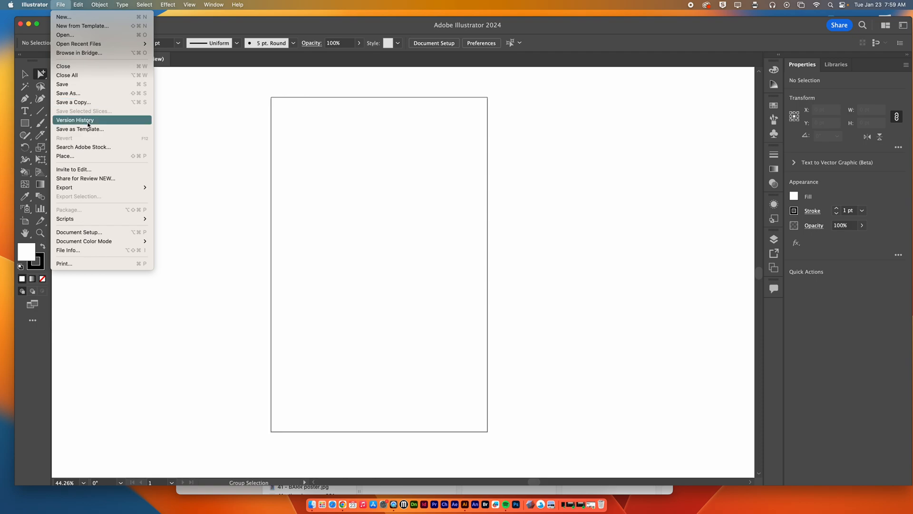
left_click(66, 156)
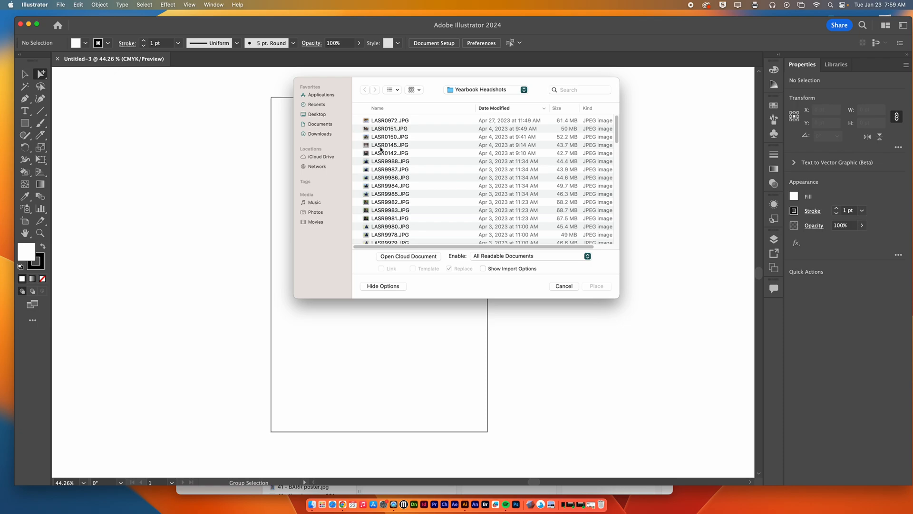
left_click(380, 139)
left_click(595, 287)
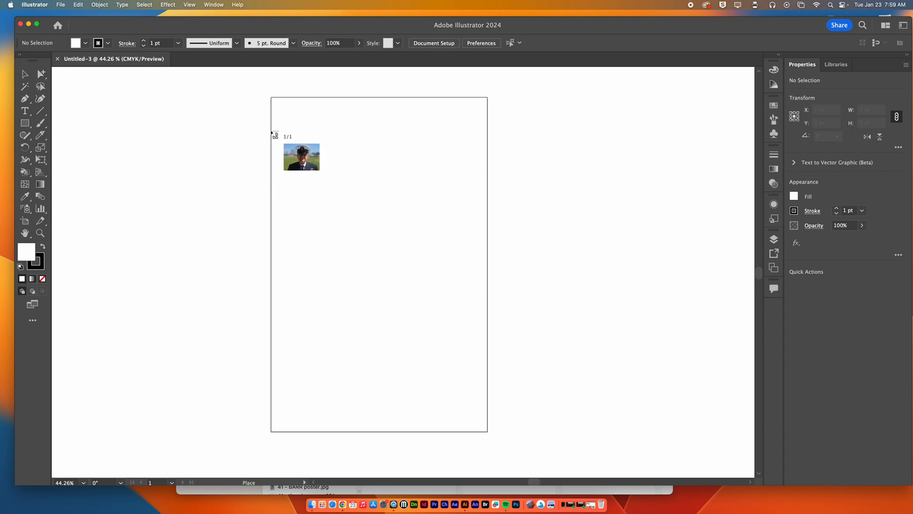
left_click_drag(227, 120, 569, 382)
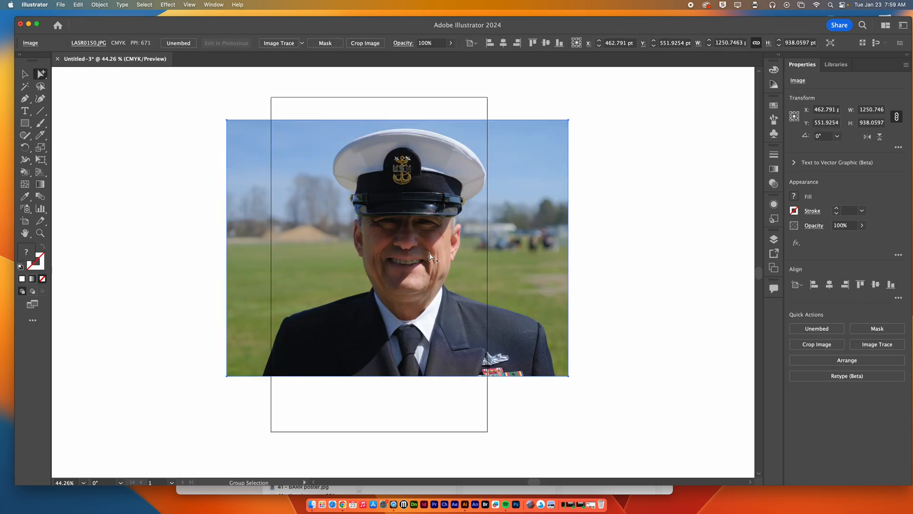
With the Selection tool, reposition the placed photo so the face is centred on the artboard and enlarge it slightly
left_click(25, 75)
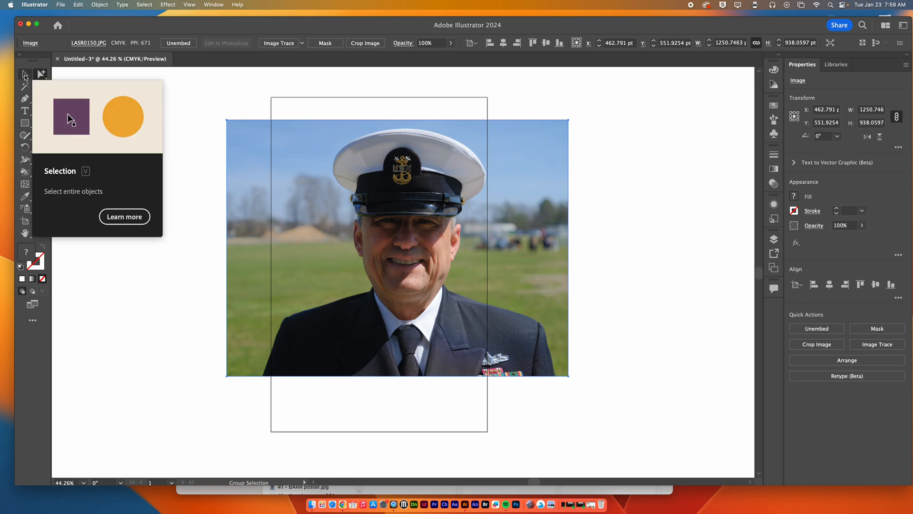
left_click(41, 74)
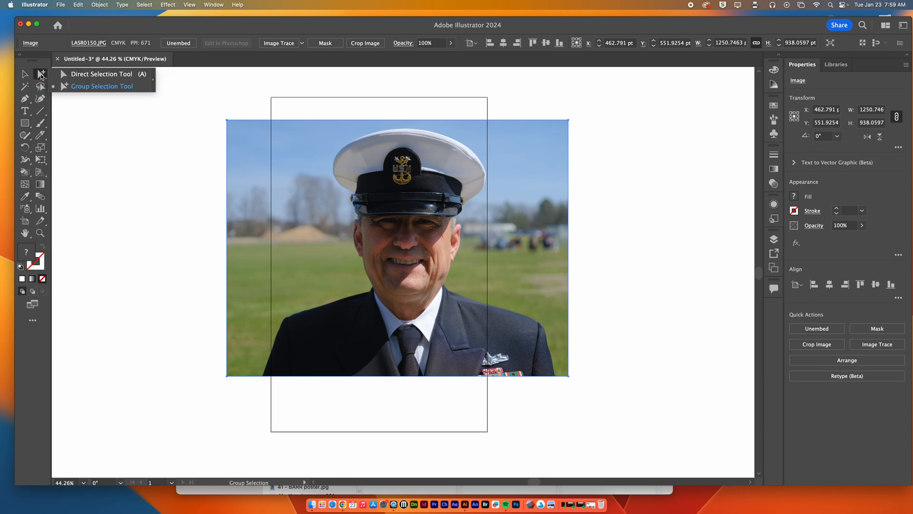
left_click(73, 87)
key("v")
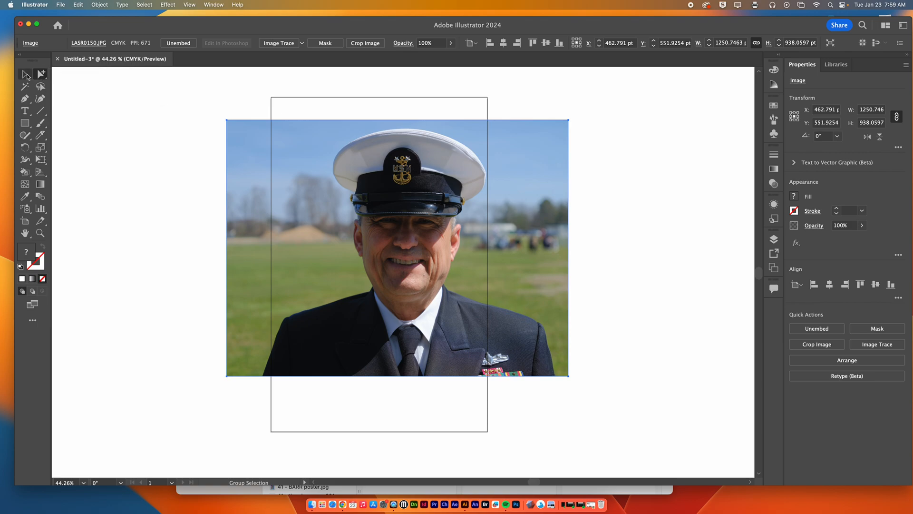
left_click_drag(386, 175, 359, 191)
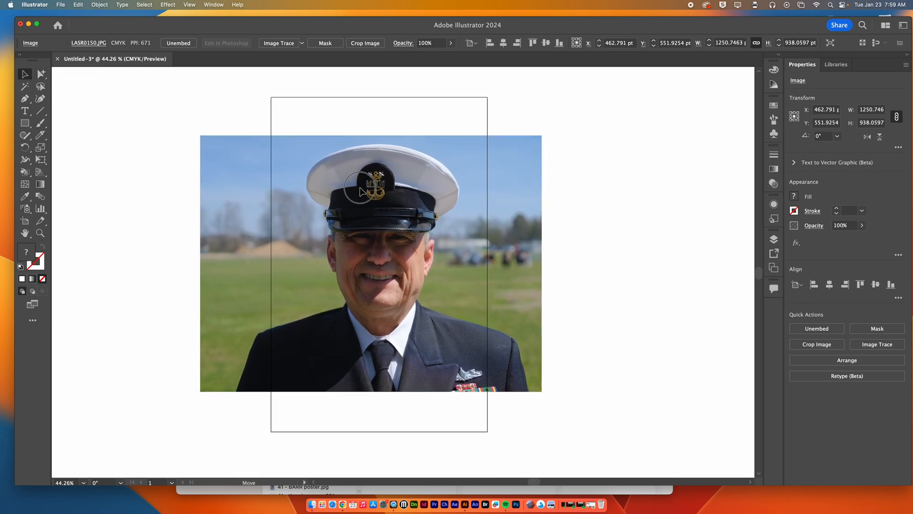
mouse_move(372, 137)
left_mouse_down()
mouse_move(375, 102)
mouse_move(380, 141)
mouse_move(382, 131)
left_mouse_up()
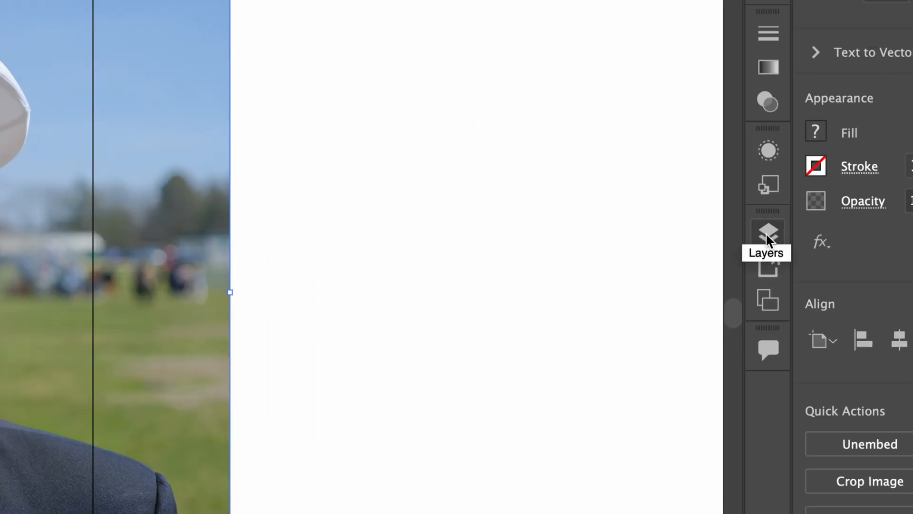
Detach the Layers panel so it floats beside the photo, and collapse the remaining Artboards panel
left_click(766, 233)
left_click_drag(492, 221, 262, 54)
left_click(624, 229)
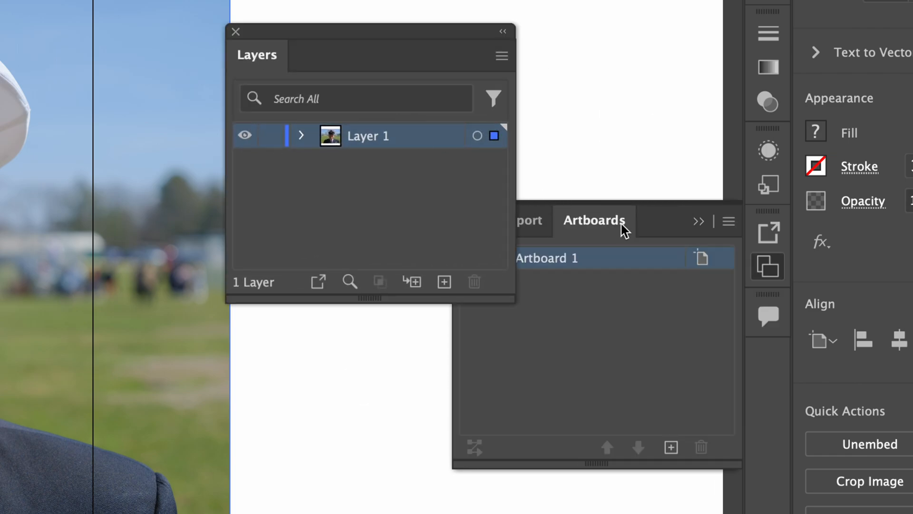
left_click(698, 222)
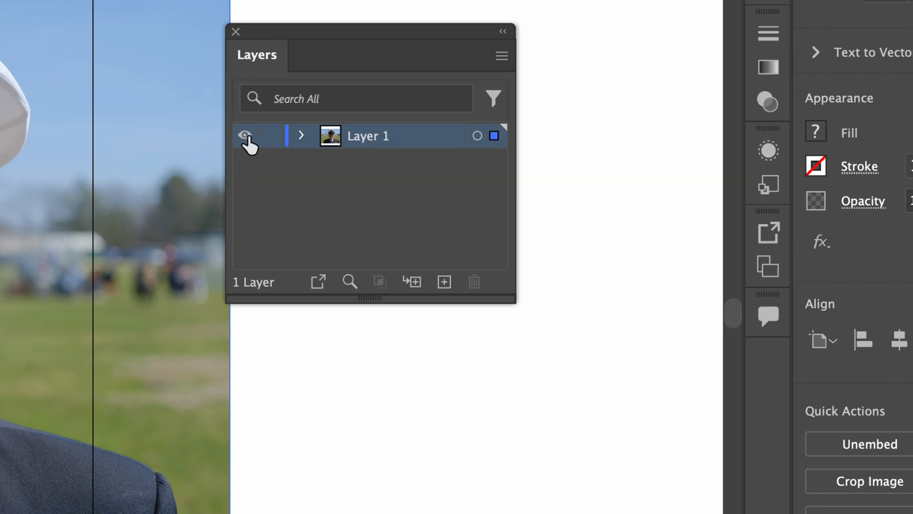
Lock the photo's layer, Layer 1, and add a new layer above it named drawing
left_click(272, 138)
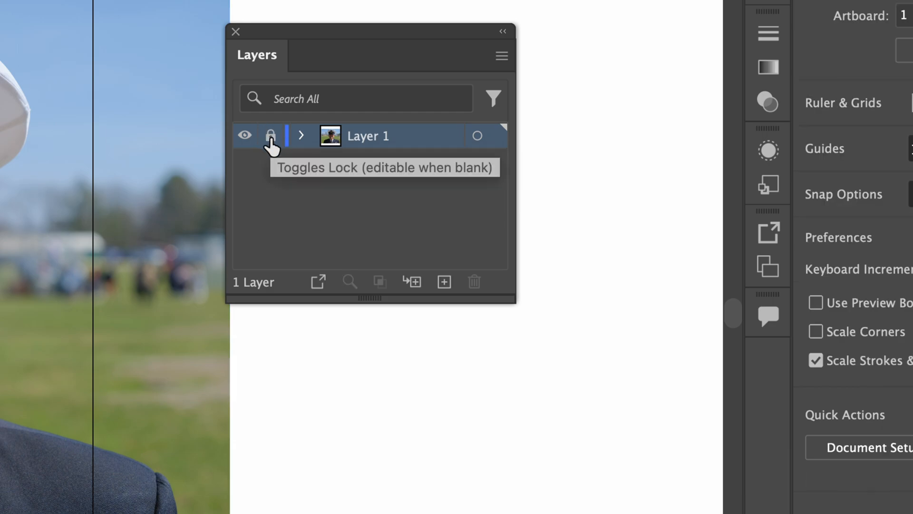
left_click(447, 284)
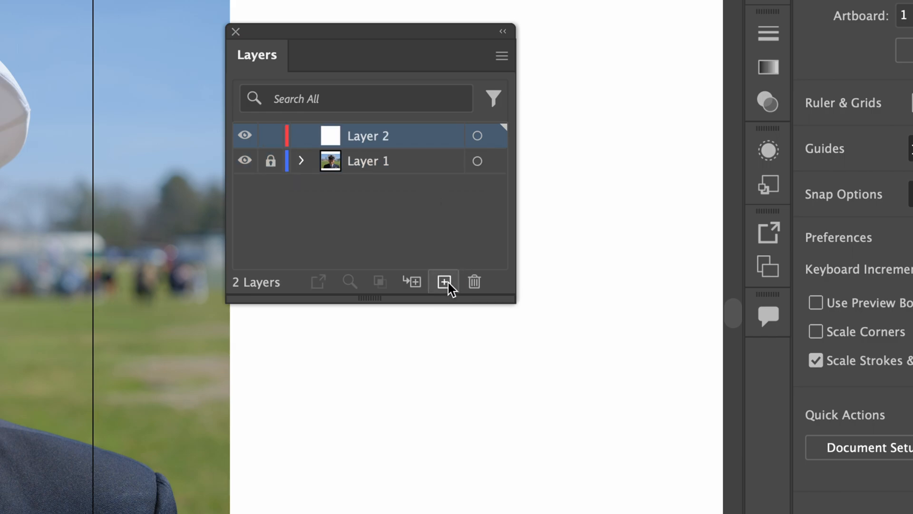
double_click(372, 138)
type("draw")
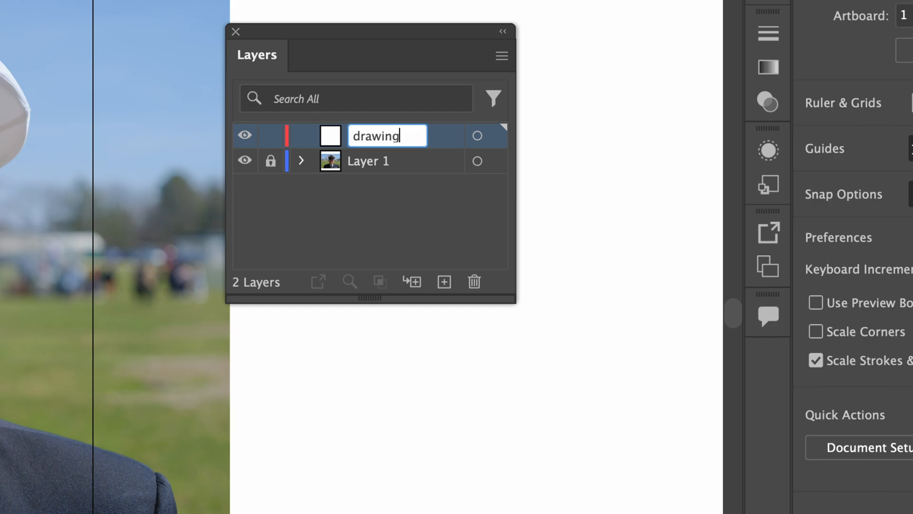
type("ing")
key("Return")
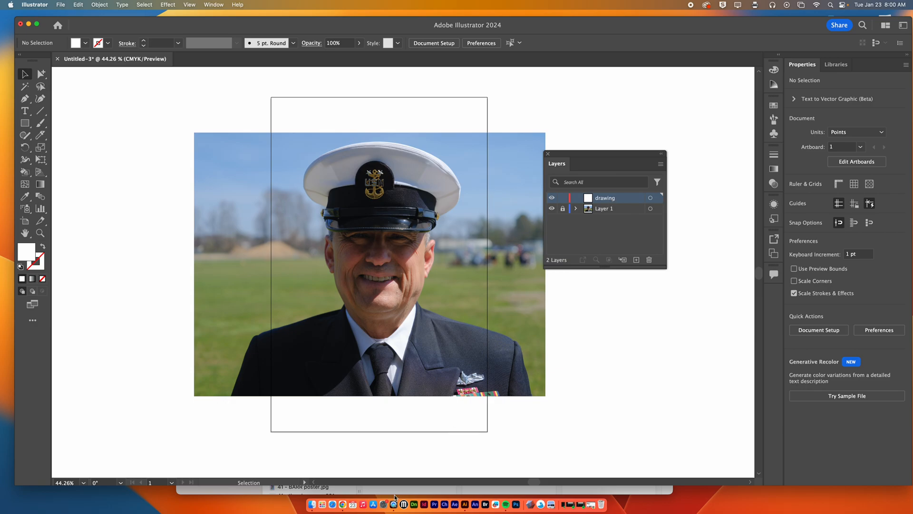
Switch to Chrome to view the Roy Lichtenstein and Romero Britto artwork pages as style references, then return to Illustrator
left_click(345, 504)
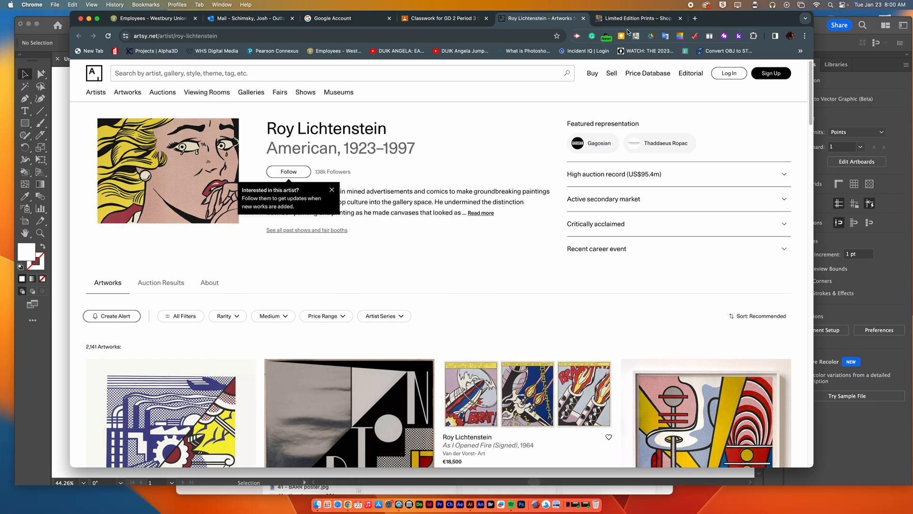
left_click(634, 20)
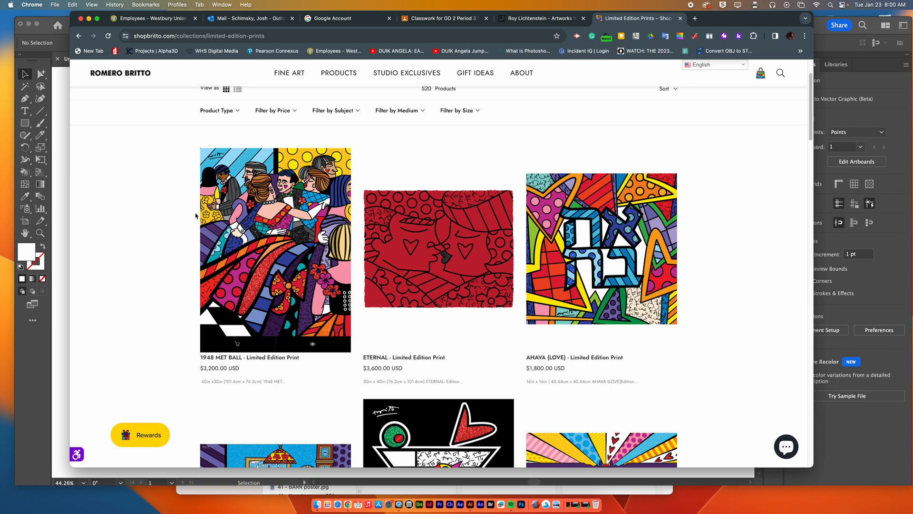
left_click(44, 32)
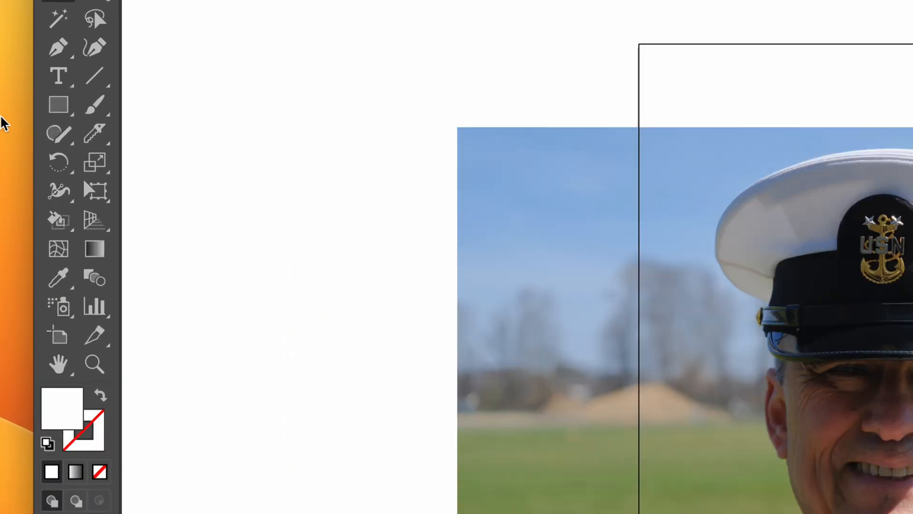
Activate the Paintbrush tool and set its fidelity to the midpoint between Accurate and Smooth
left_click(89, 103)
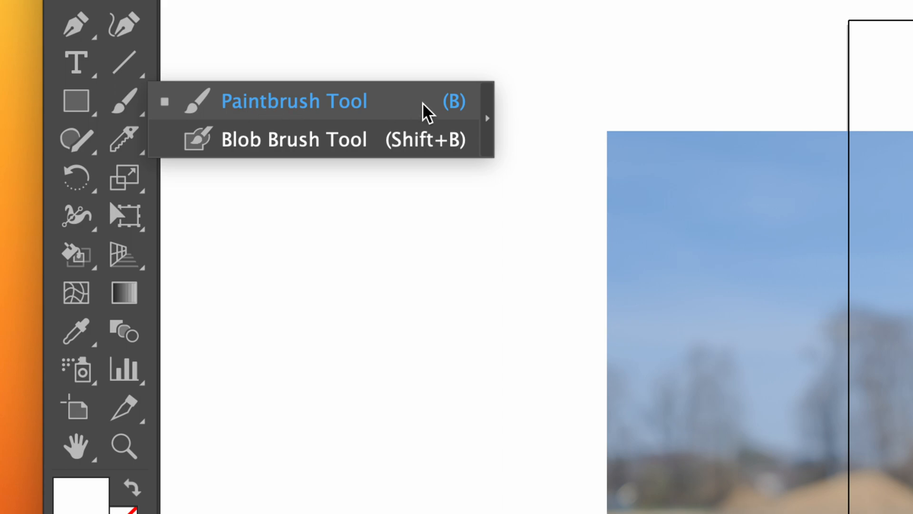
left_click(201, 98)
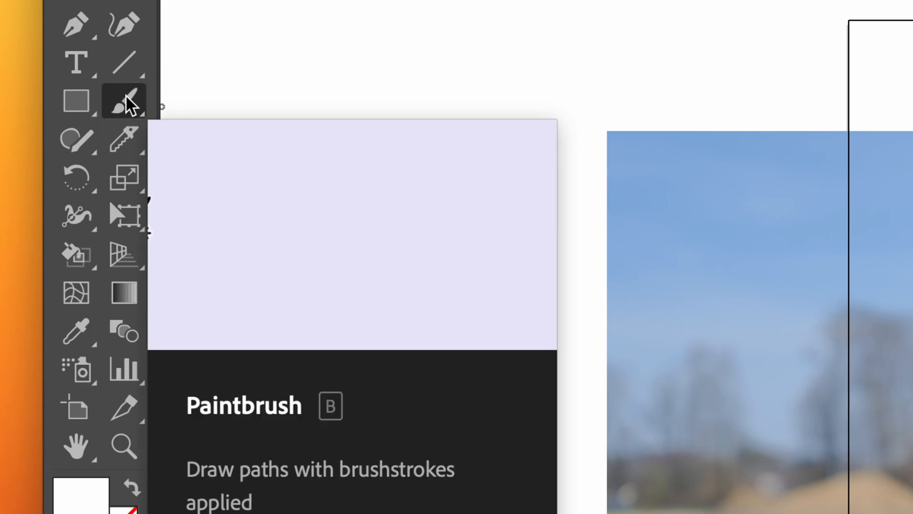
double_click(120, 99)
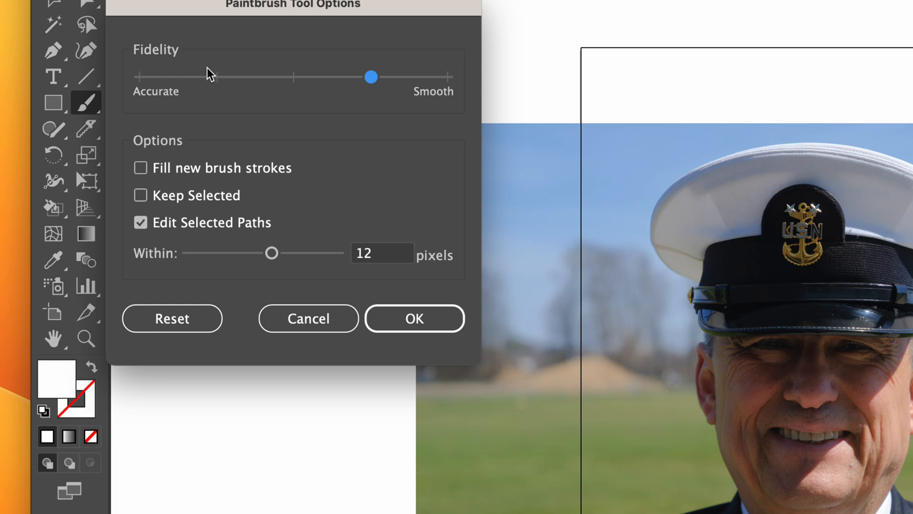
left_click_drag(221, 78, 116, 80)
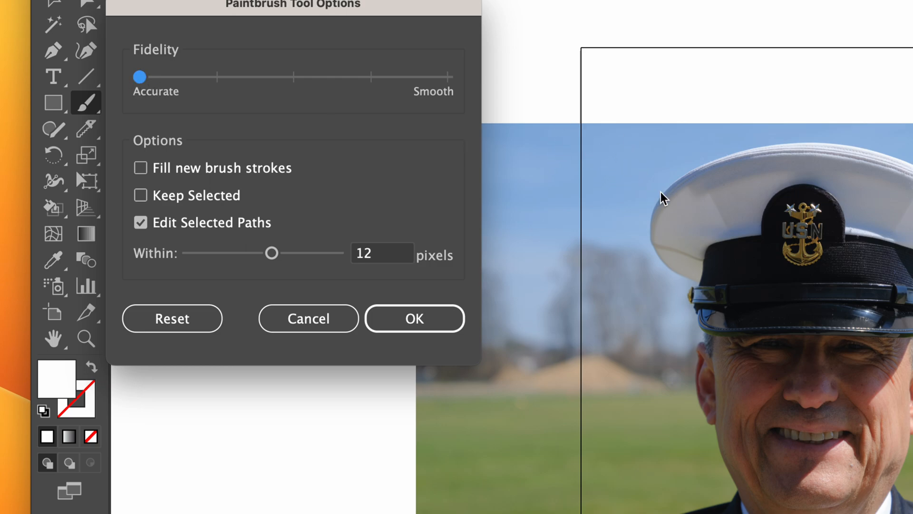
left_click_drag(210, 87, 435, 89)
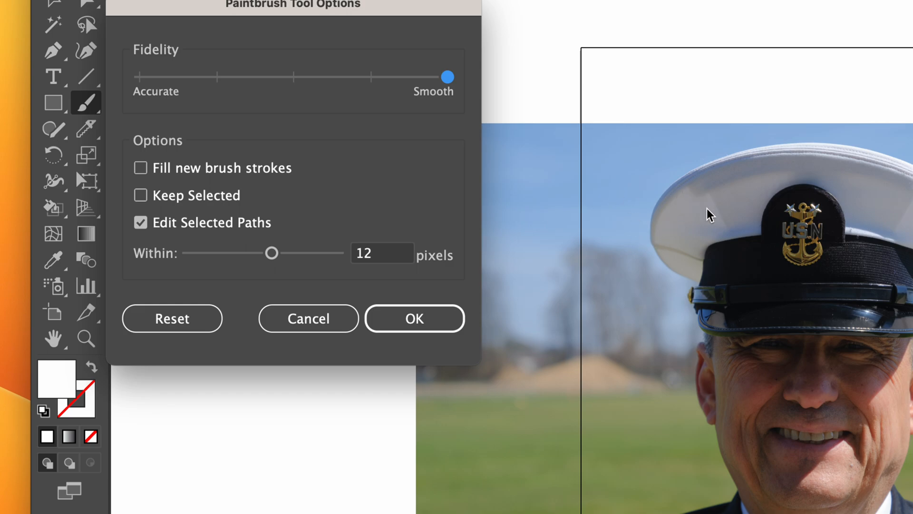
left_click(294, 77)
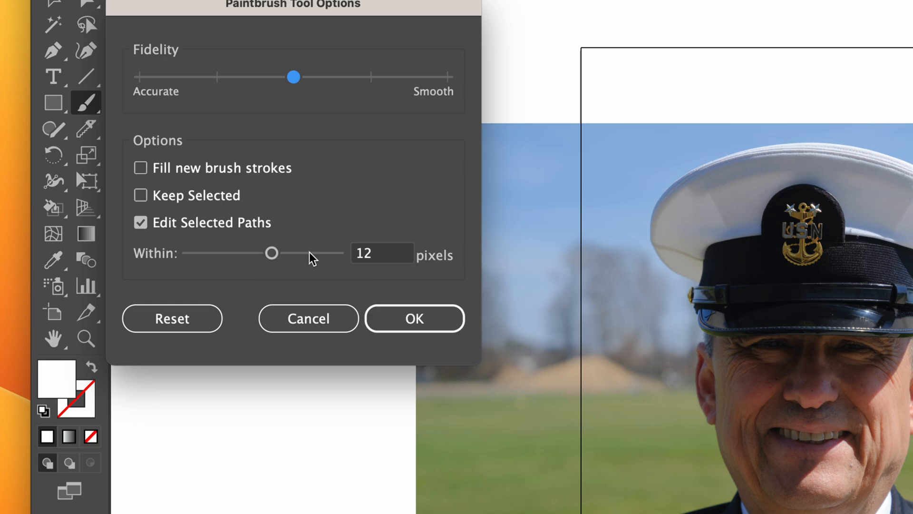
left_click(425, 321)
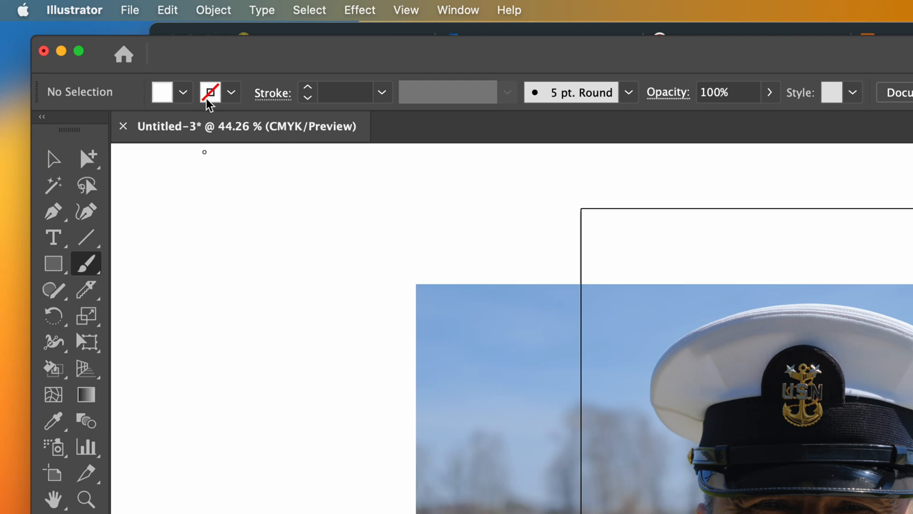
Set the stroke color to black for the brush strokes
left_click(231, 99)
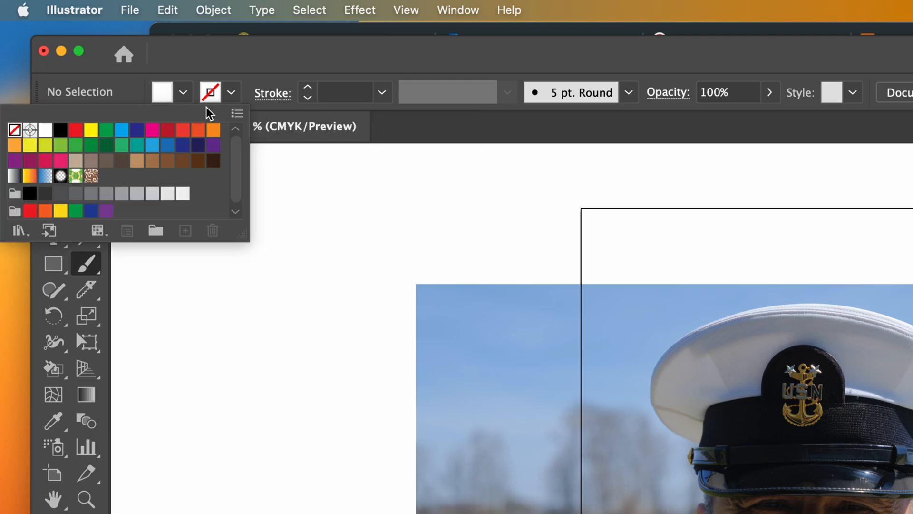
left_click(60, 129)
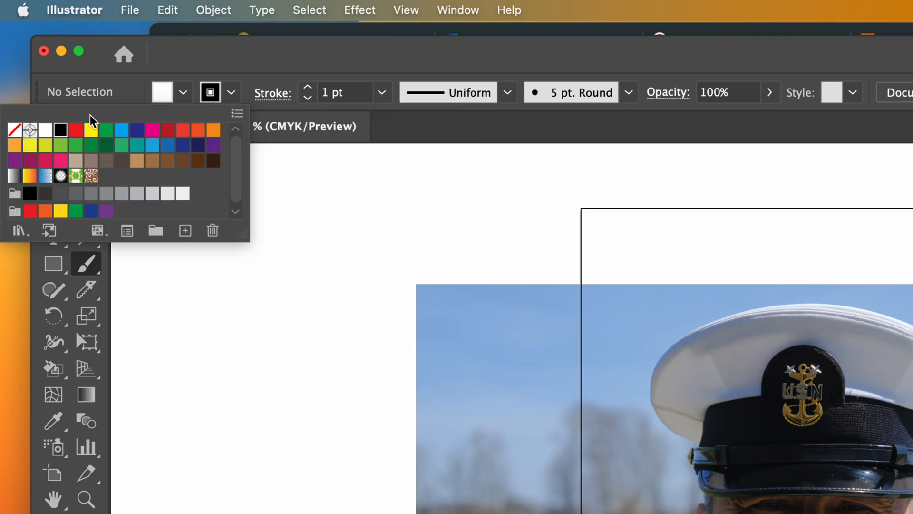
Set the fill color to None for the brush strokes
left_click(185, 95)
left_click(184, 94)
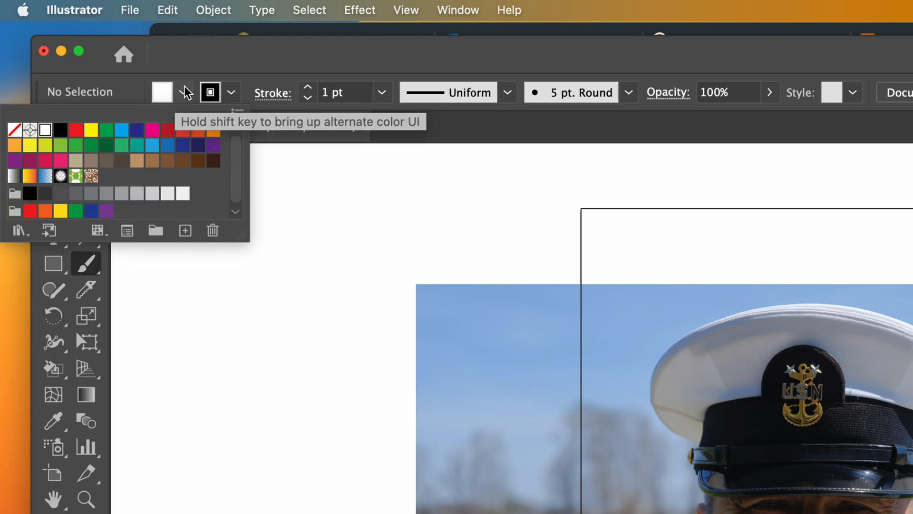
left_click(15, 130)
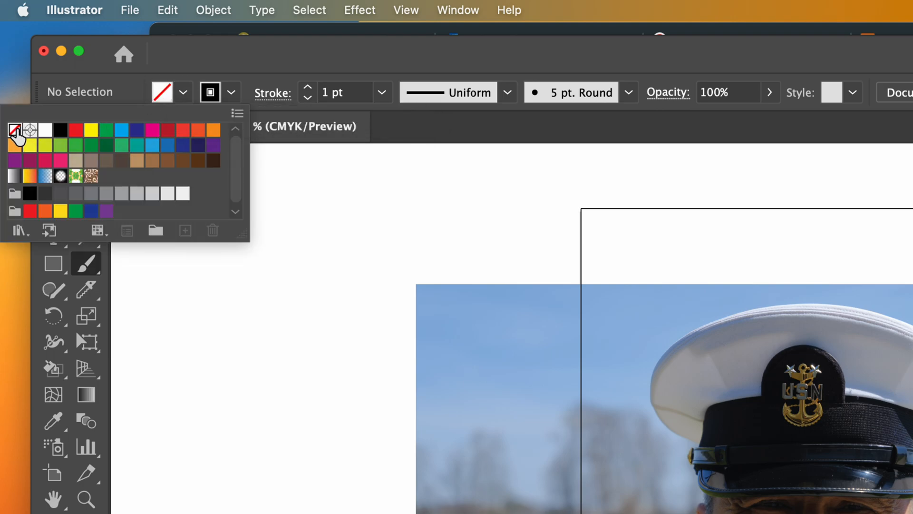
left_click(257, 55)
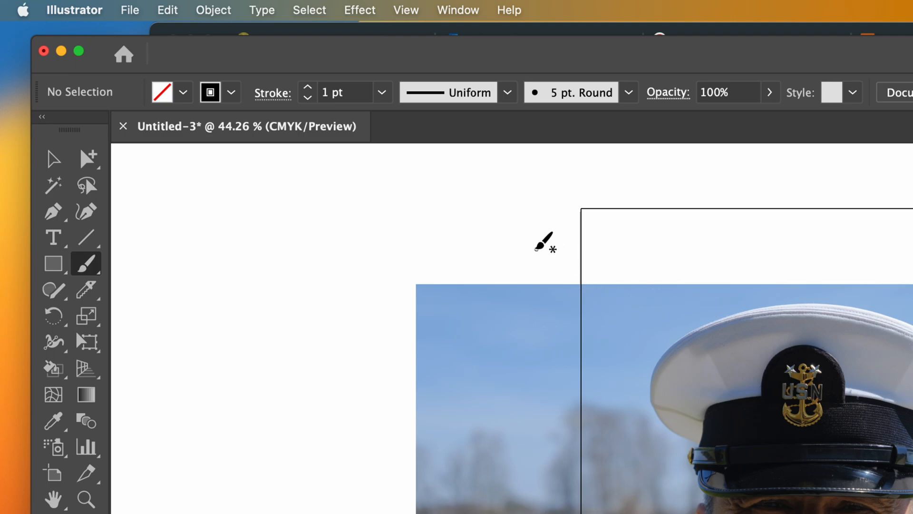
Set the stroke weight to 0.5 pt and look through the variable width profiles, keeping Uniform
left_click(382, 93)
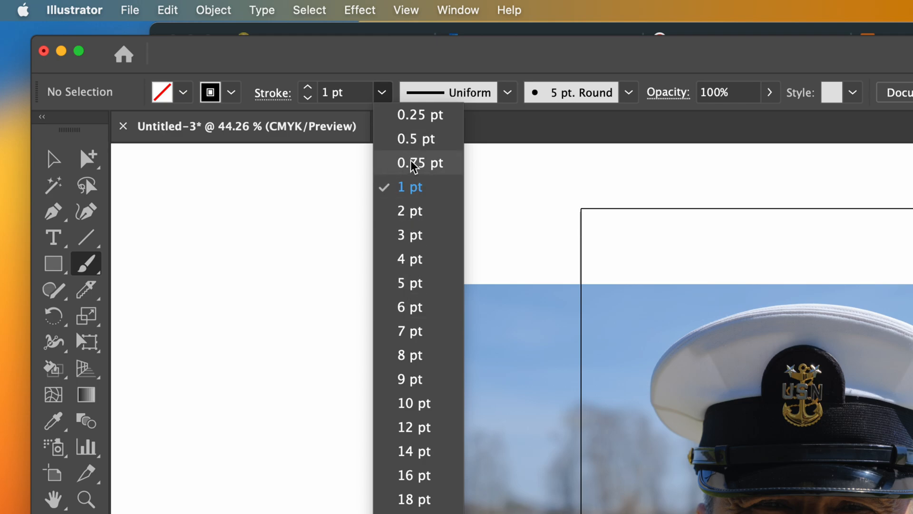
left_click(416, 139)
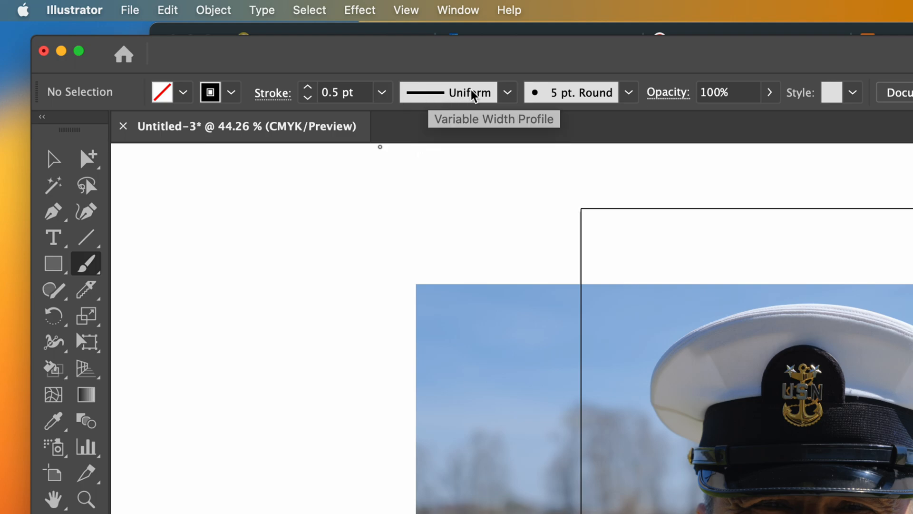
left_click(507, 93)
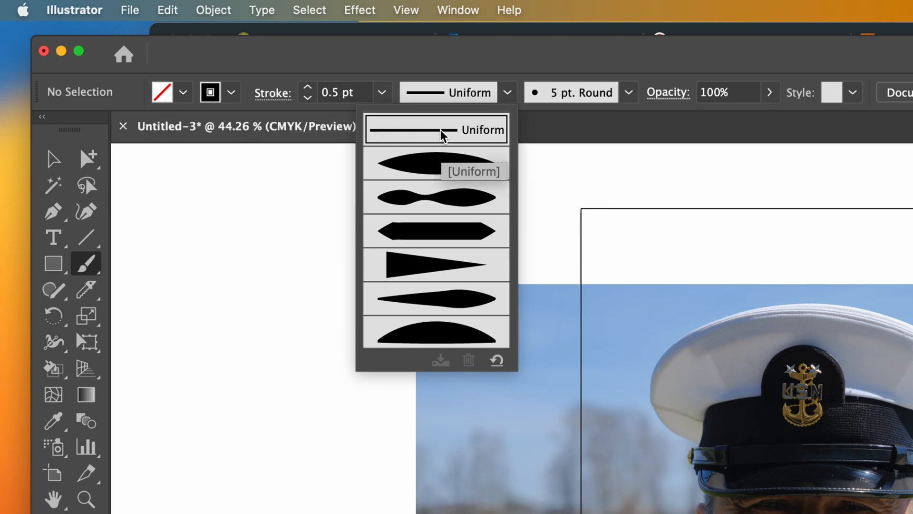
left_click(593, 88)
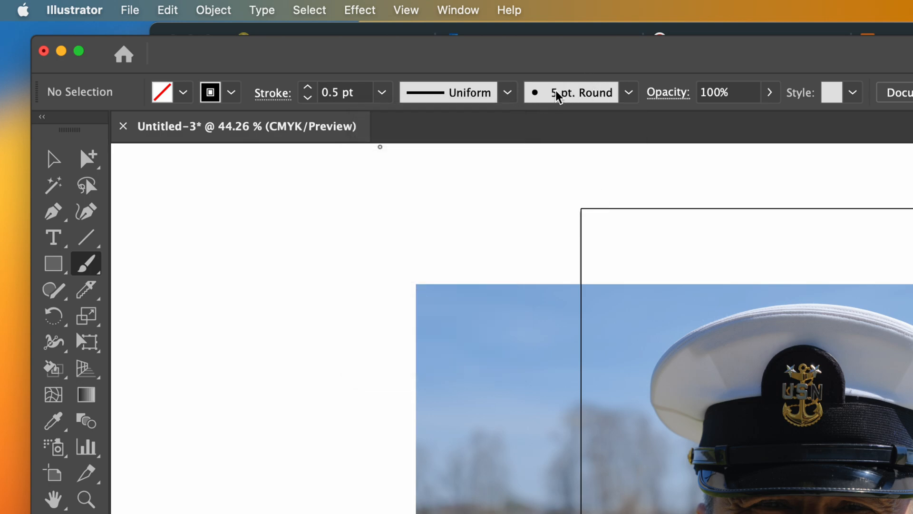
Paint two wavy test strokes on the blank canvas beside the photo and delete them
mouse_move(326, 196)
left_mouse_down()
mouse_move(350, 204)
mouse_move(391, 238)
mouse_move(451, 200)
mouse_move(496, 193)
left_mouse_up()
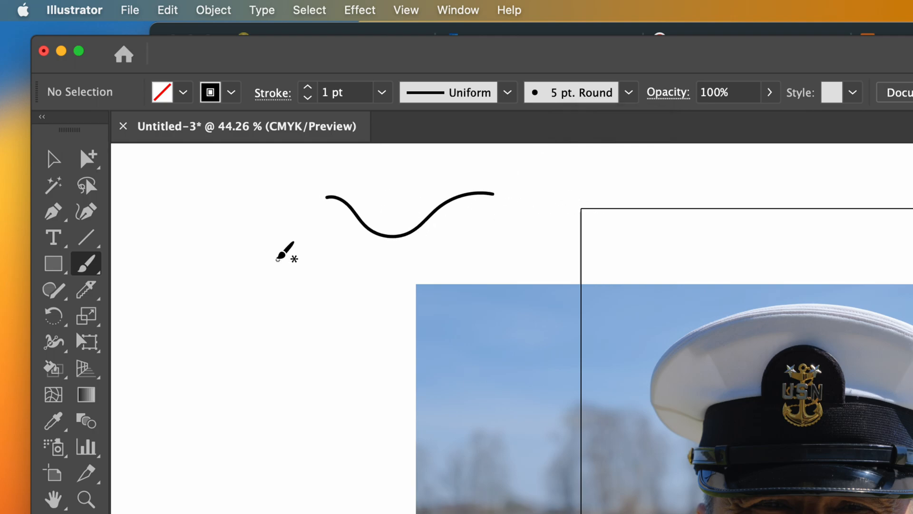
mouse_move(244, 244)
left_mouse_down()
mouse_move(279, 257)
mouse_move(324, 298)
mouse_move(347, 297)
left_mouse_up()
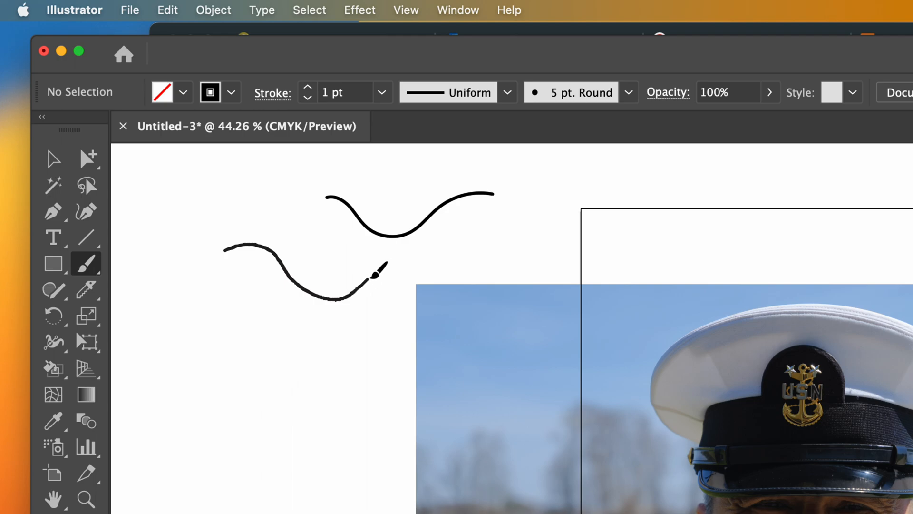
left_click_drag(398, 266, 400, 266)
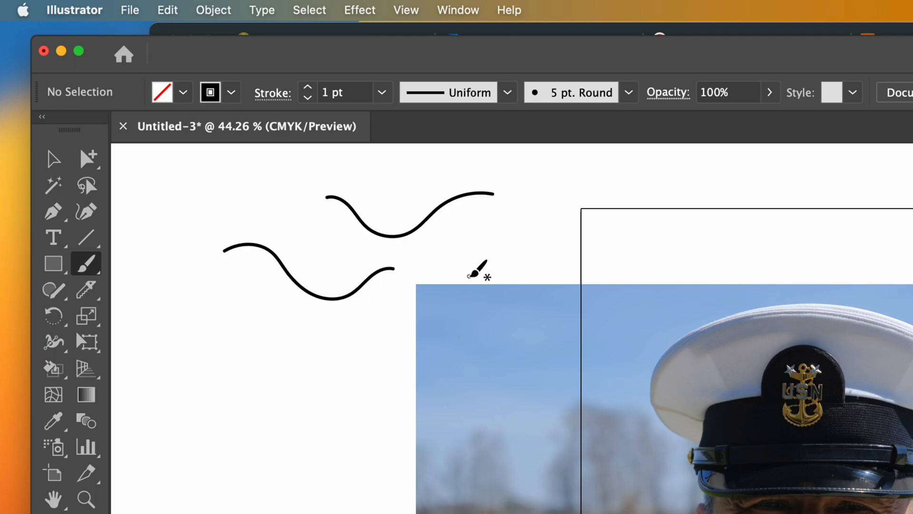
key("super+a")
key("Delete")
Try a 1 pt brush stroke along the upper outer edge of the ear beside the face and undo it
left_click_drag(445, 257, 366, 177)
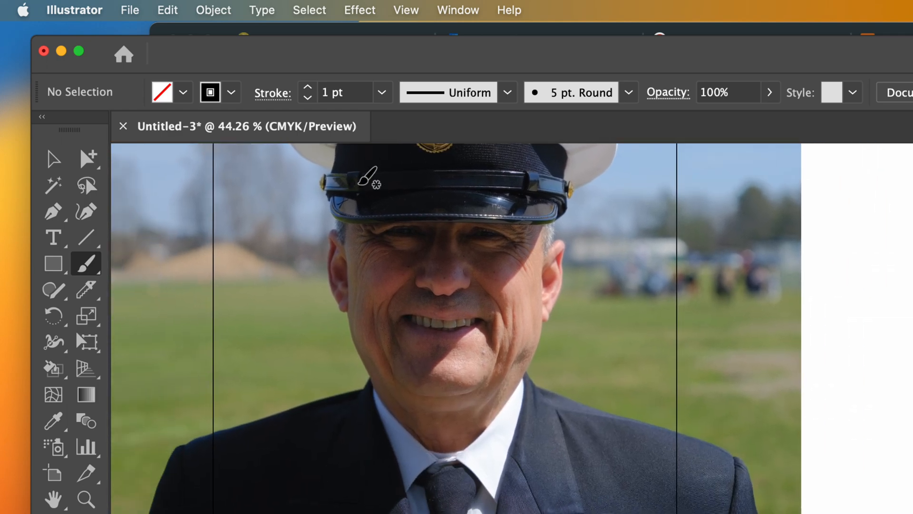
key("super+equal")
key("super+equal")
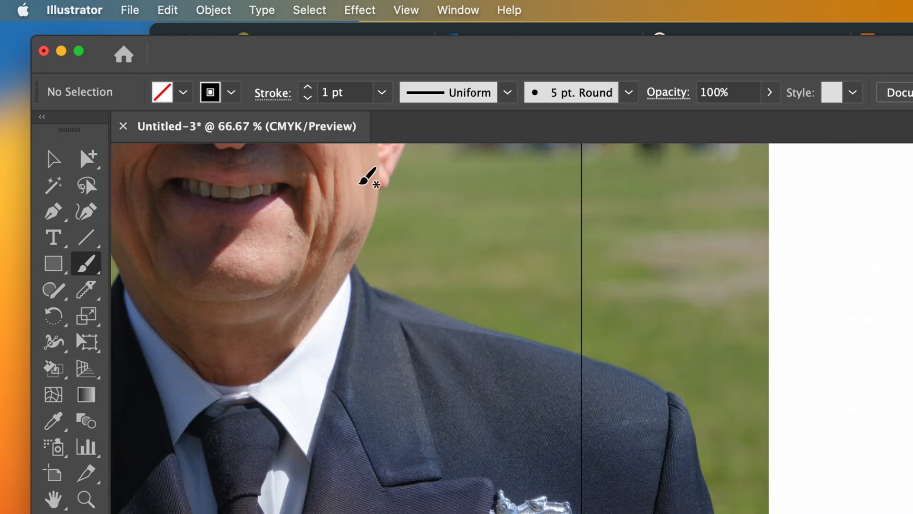
left_click_drag(295, 251, 317, 281)
left_click_drag(212, 193, 248, 267)
left_click_drag(419, 279, 571, 350)
left_click_drag(499, 324, 427, 265)
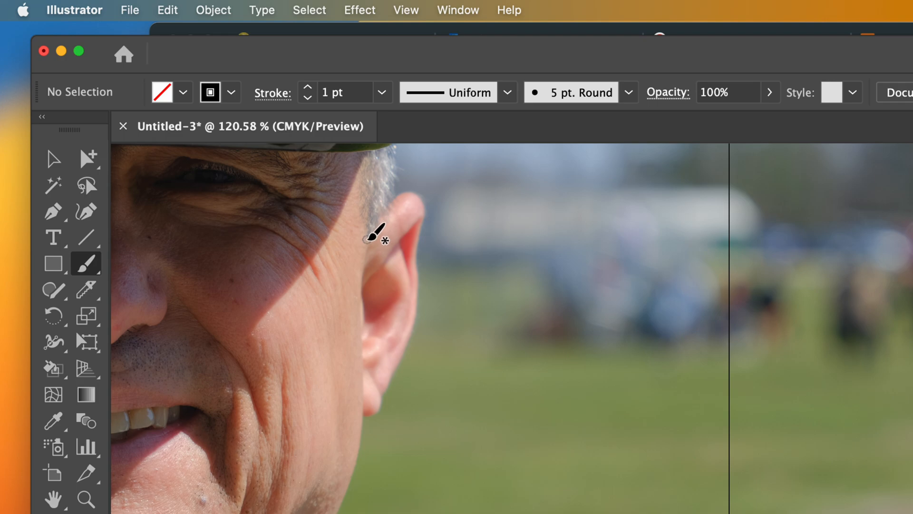
mouse_move(412, 195)
left_mouse_down()
mouse_move(425, 210)
mouse_move(416, 310)
left_mouse_up()
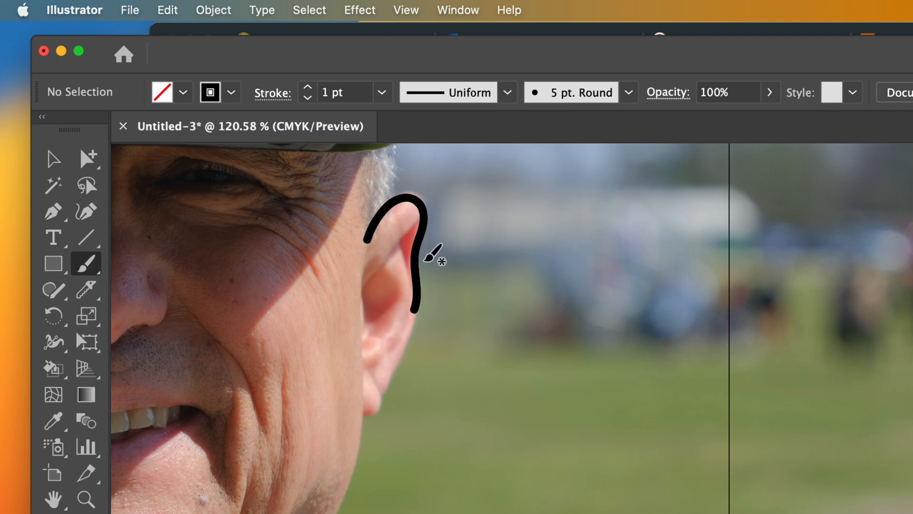
key("super+z")
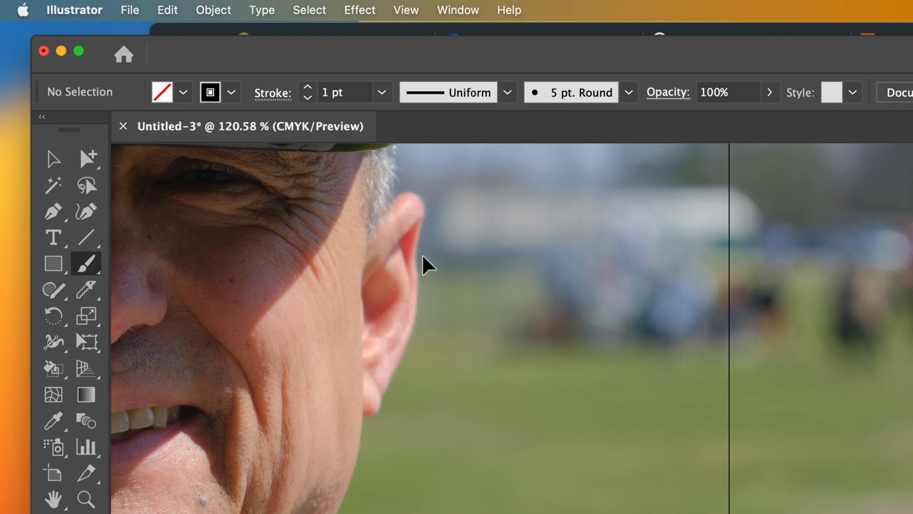
Set the stroke weight to 0.5 pt, test it with a short stroke over the top of the ear, and undo that stroke
left_click(382, 92)
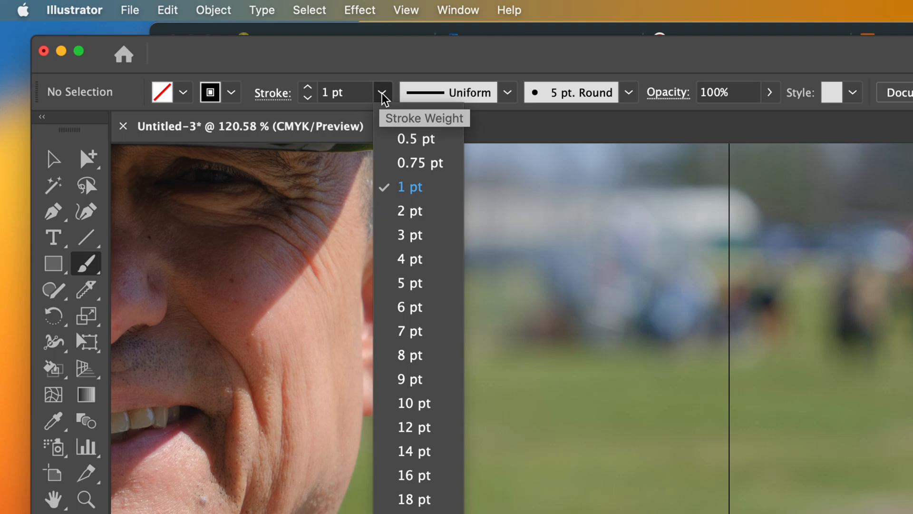
left_click(406, 141)
mouse_move(383, 205)
left_mouse_down()
mouse_move(408, 193)
mouse_move(422, 199)
mouse_move(424, 235)
left_mouse_up()
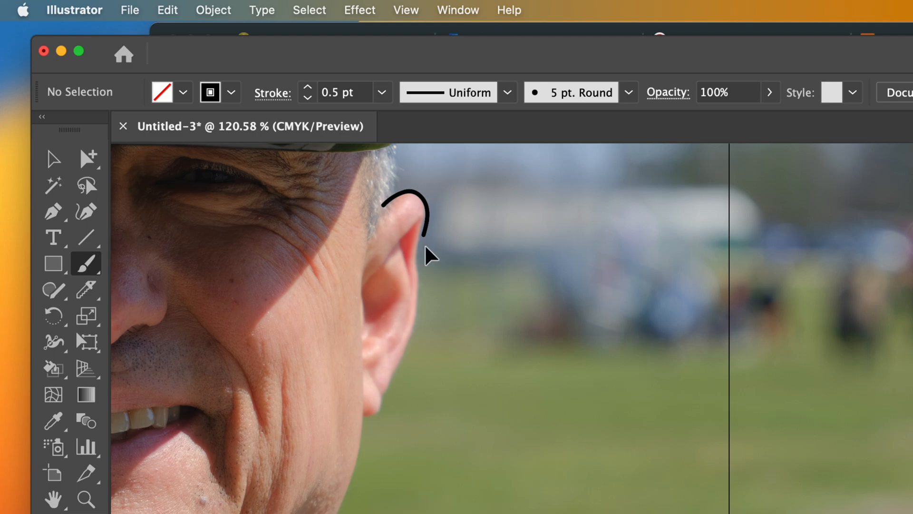
key("super+z")
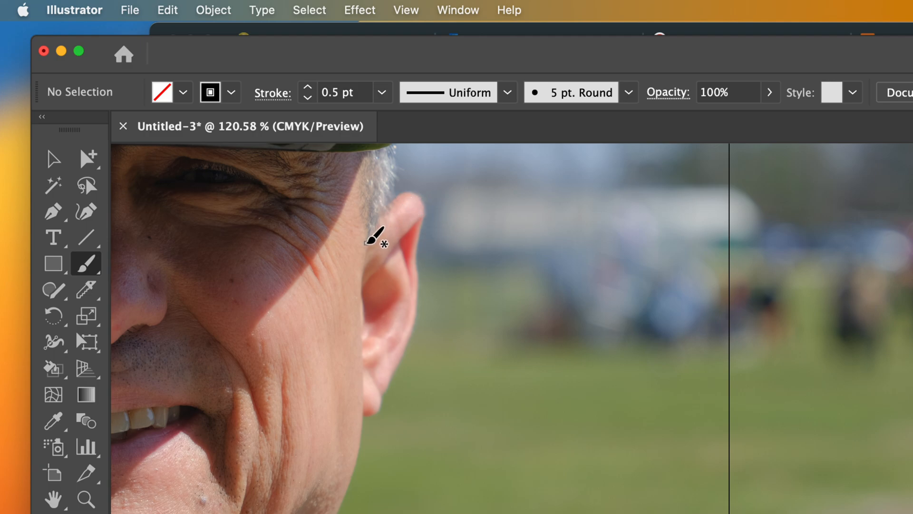
Trace the ear's outer rim, inner folds and earlobe with 0.5 pt black brush strokes
left_click_drag(419, 196, 418, 294)
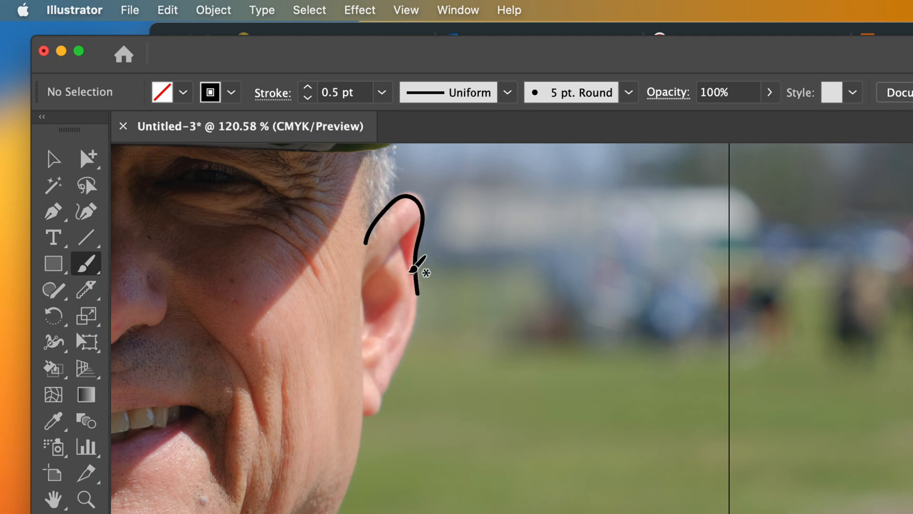
left_click_drag(360, 292, 392, 256)
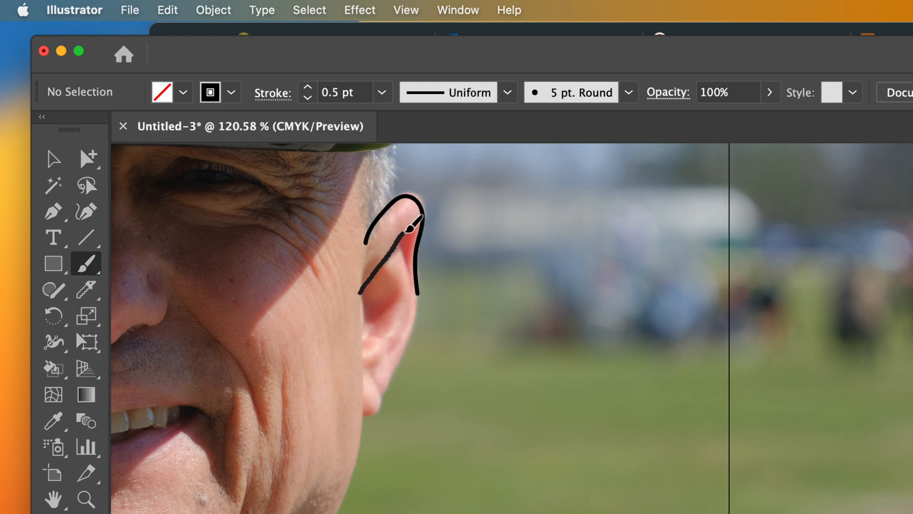
left_click_drag(426, 216, 426, 215)
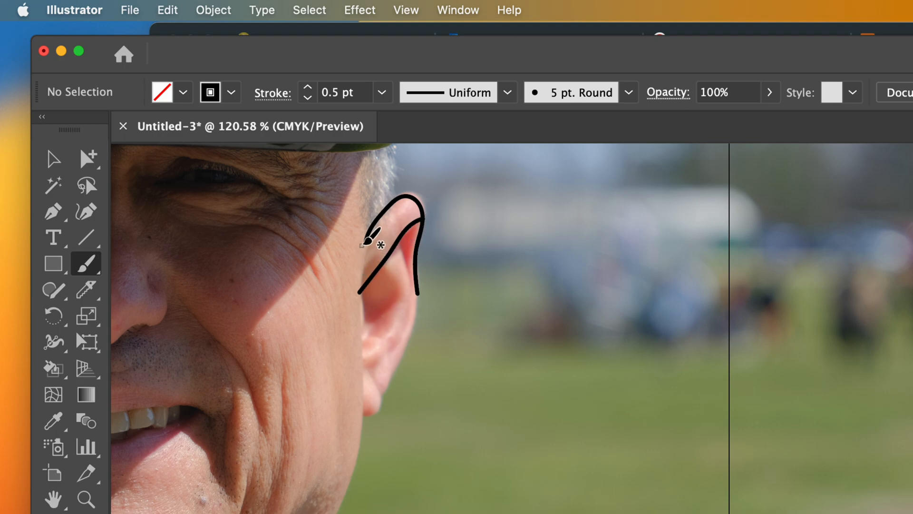
mouse_move(386, 269)
left_mouse_down()
mouse_move(399, 284)
mouse_move(398, 302)
mouse_move(378, 327)
mouse_move(365, 325)
mouse_move(372, 345)
mouse_move(364, 354)
mouse_move(378, 389)
mouse_move(366, 374)
mouse_move(369, 415)
mouse_move(378, 388)
left_mouse_up()
mouse_move(398, 358)
left_mouse_down()
mouse_move(373, 352)
mouse_move(389, 344)
mouse_move(410, 296)
mouse_move(396, 349)
left_mouse_up()
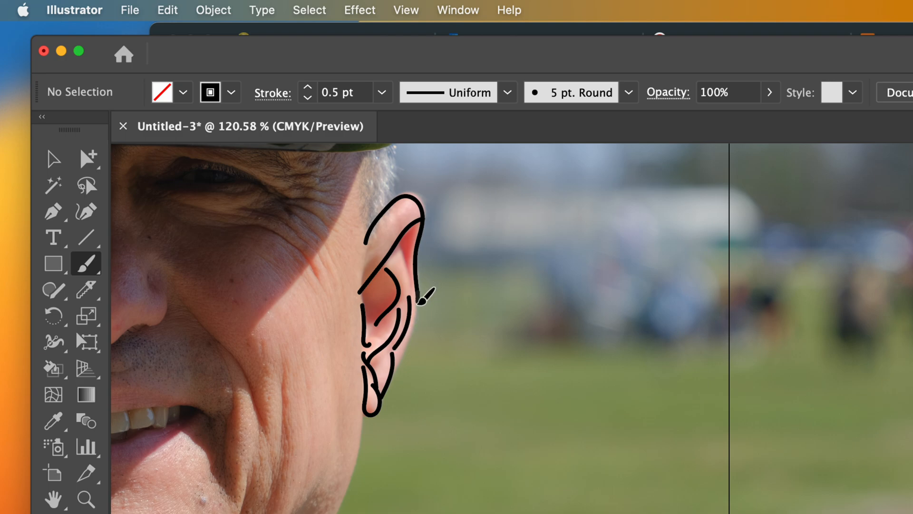
left_click_drag(398, 367, 402, 364)
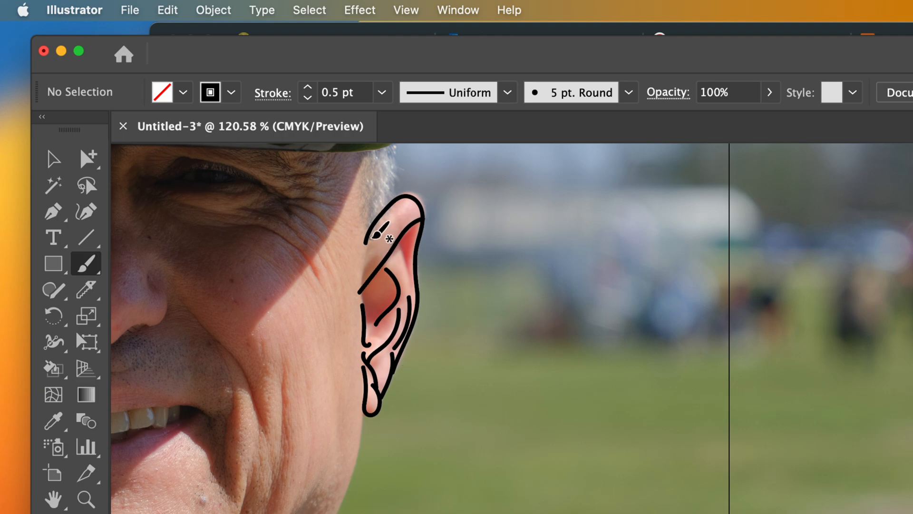
Outline the gray sideburn hair between the cap's visor and the ear, using a jagged line for its outer edge
left_click_drag(383, 204, 378, 268)
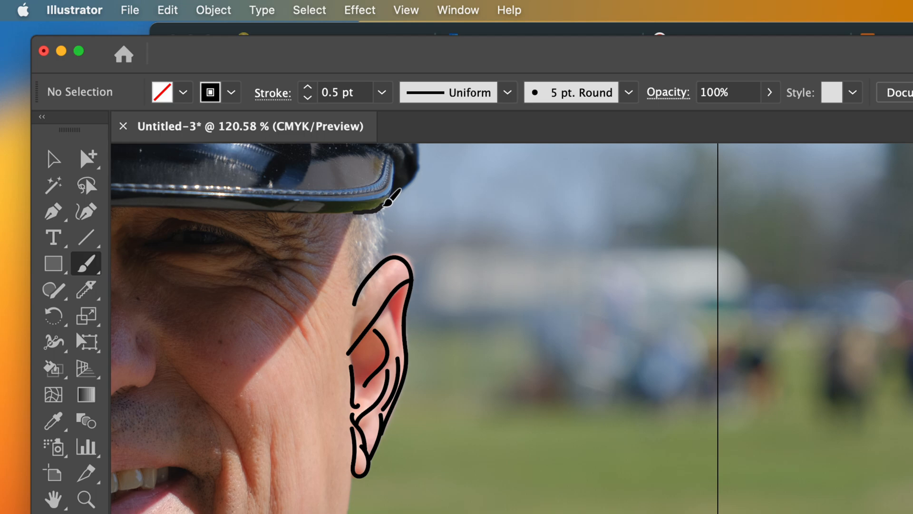
left_click_drag(384, 231, 389, 260)
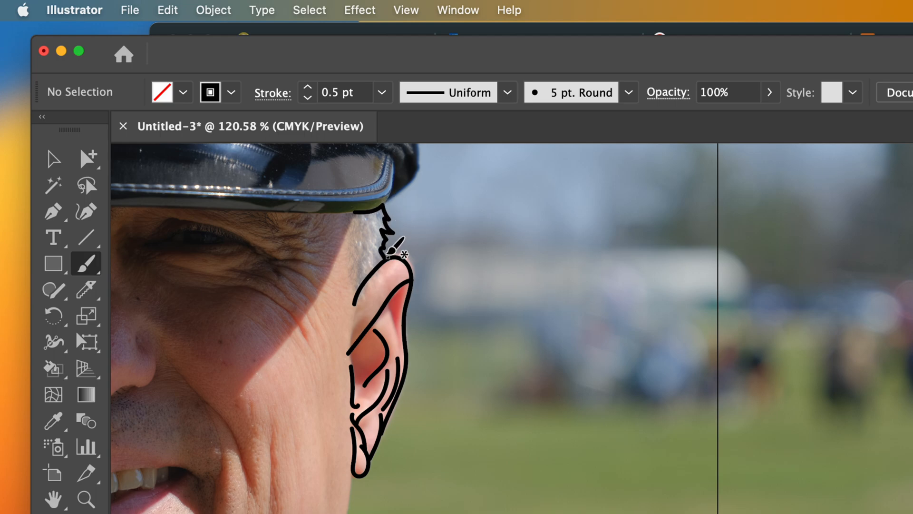
mouse_move(356, 212)
left_mouse_down()
mouse_move(352, 273)
mouse_move(383, 263)
mouse_move(410, 285)
left_mouse_up()
mouse_move(355, 313)
left_mouse_down()
mouse_move(350, 339)
mouse_move(387, 306)
mouse_move(397, 333)
mouse_move(471, 218)
left_mouse_up()
Trace the jawline down from the earlobe and paint the long smile creases on the cheek beside the mouth
key("space")
mouse_move(431, 341)
left_mouse_down()
mouse_move(421, 394)
mouse_move(386, 456)
left_mouse_up()
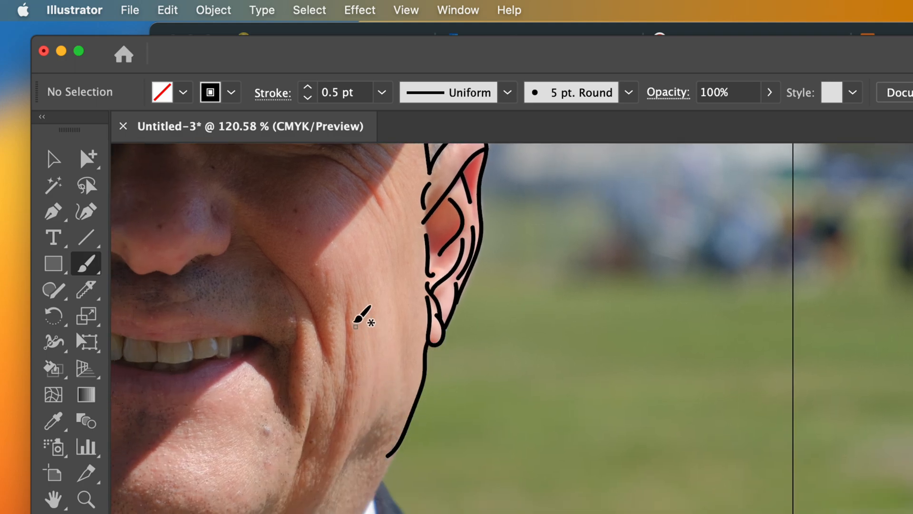
left_click_drag(344, 301, 333, 411)
mouse_move(324, 352)
left_mouse_down()
mouse_move(278, 267)
mouse_move(297, 316)
mouse_move(295, 418)
left_mouse_up()
left_click_drag(317, 385, 301, 452)
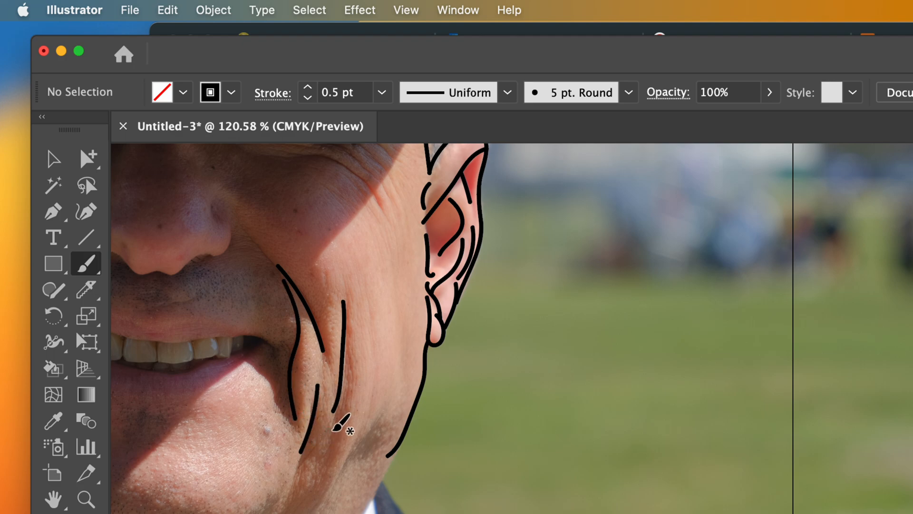
mouse_move(332, 422)
left_mouse_down()
mouse_move(310, 457)
mouse_move(336, 480)
mouse_move(363, 432)
mouse_move(382, 366)
left_mouse_up()
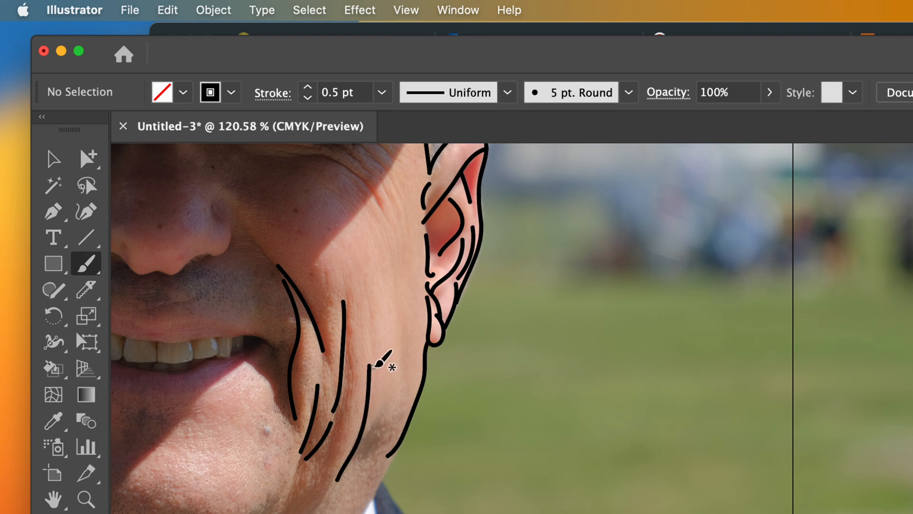
Paint the curved wrinkles fanning out from the eye corner, the crease under the eye, and the fold running down from the nose
left_click_drag(327, 224, 330, 329)
mouse_move(313, 268)
left_mouse_down()
mouse_move(362, 280)
mouse_move(391, 336)
left_mouse_up()
mouse_move(319, 253)
left_mouse_down()
mouse_move(381, 271)
mouse_move(391, 300)
left_mouse_up()
left_click_drag(344, 247, 391, 277)
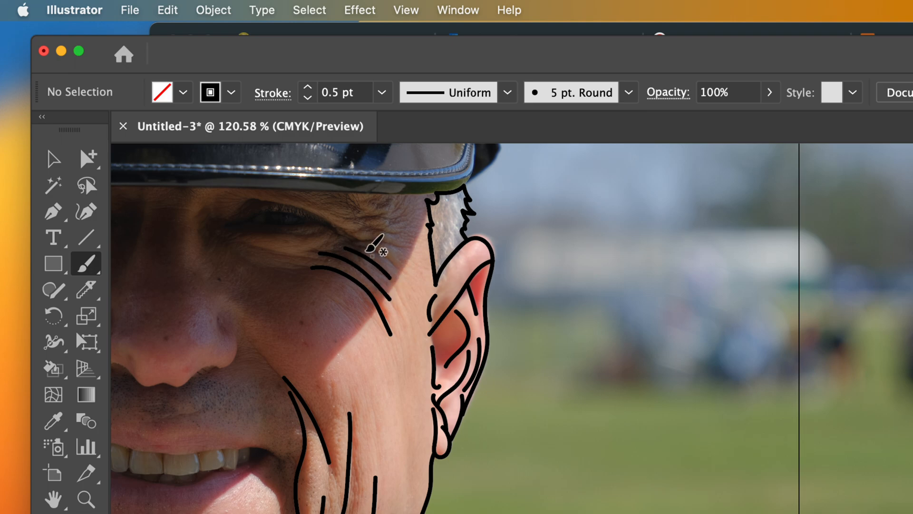
left_click_drag(353, 244, 400, 264)
mouse_move(356, 241)
left_mouse_down()
mouse_move(414, 244)
mouse_move(396, 231)
mouse_move(355, 229)
left_mouse_up()
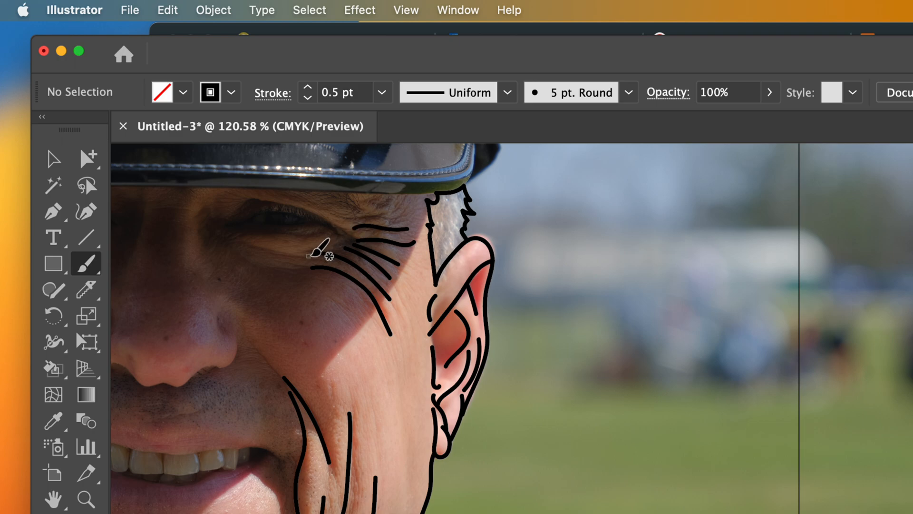
left_click_drag(257, 261, 303, 272)
left_click_drag(240, 334, 283, 368)
Trace the cap visor's lower rim as a narrow band from above the eye around to the visor's corner near the ear
left_click_drag(446, 261, 477, 297)
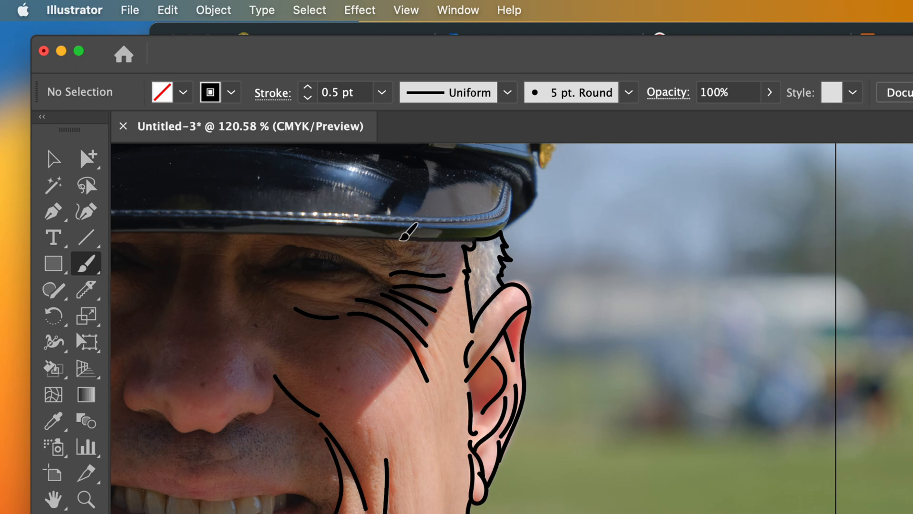
left_click_drag(325, 235, 332, 233)
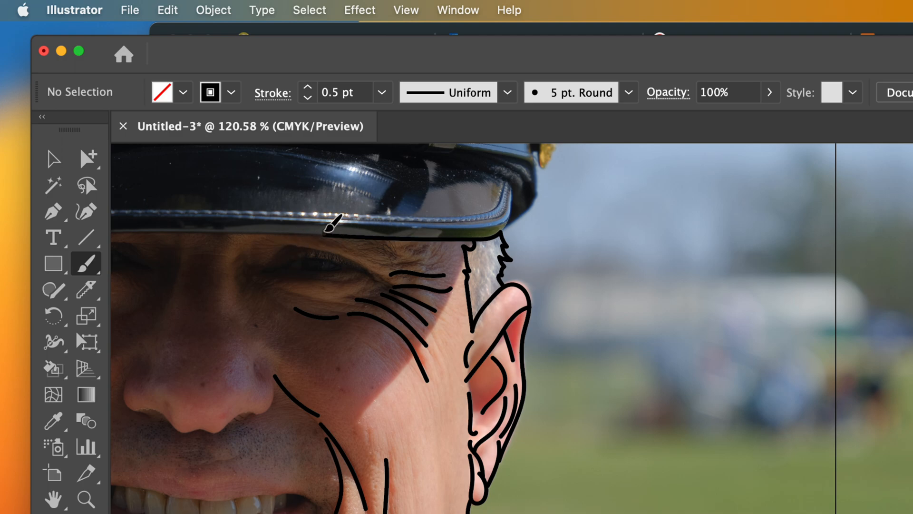
left_click_drag(351, 221, 471, 228)
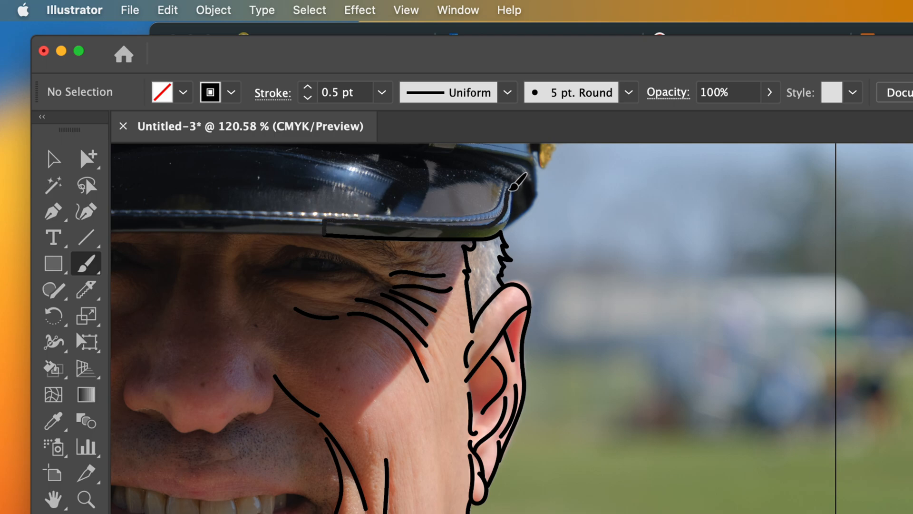
left_click_drag(506, 229, 517, 222)
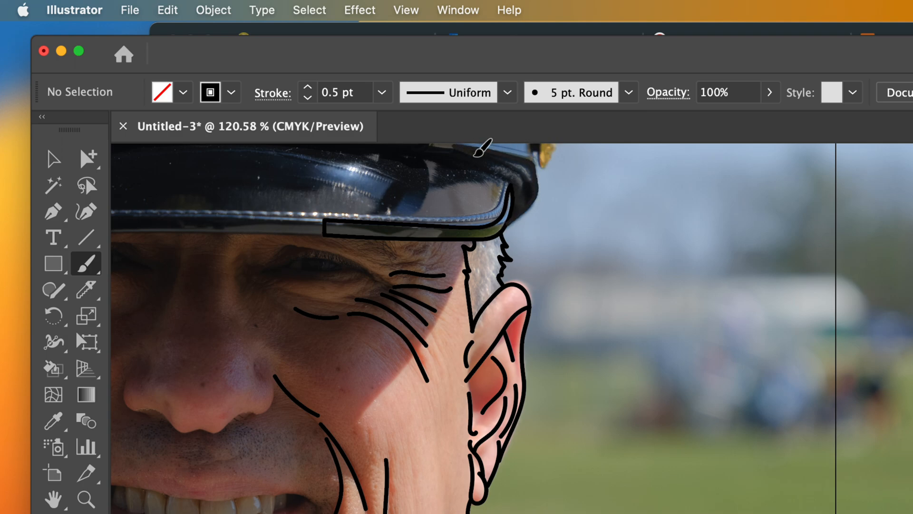
mouse_move(511, 173)
left_mouse_down()
mouse_move(524, 198)
mouse_move(479, 163)
mouse_move(512, 186)
mouse_move(505, 179)
mouse_move(490, 210)
mouse_move(333, 217)
left_mouse_up()
scroll(529, 275, "down", 8)
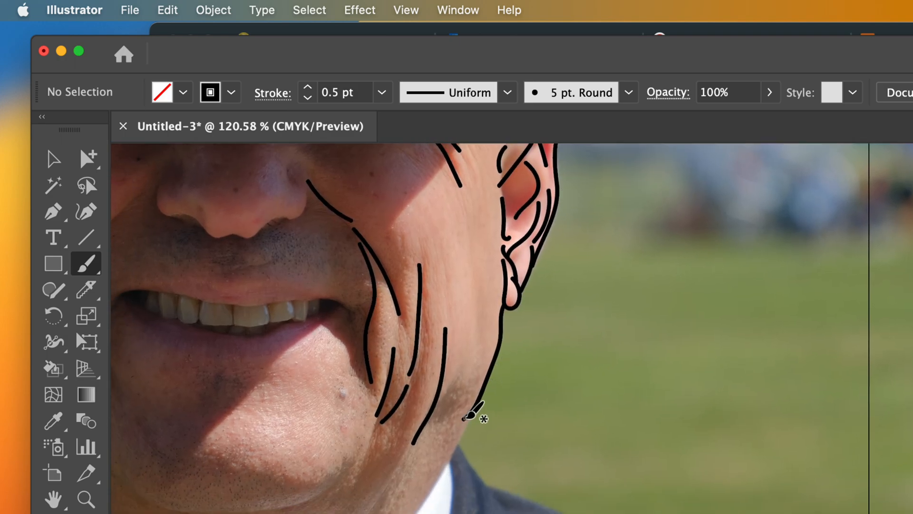
Outline the lit side of the face from the jaw's end around to the mouth corner, past the nostril and up to the visor
mouse_move(450, 445)
left_mouse_down()
mouse_move(409, 449)
mouse_move(380, 429)
mouse_move(364, 409)
mouse_move(342, 309)
mouse_move(308, 293)
left_mouse_up()
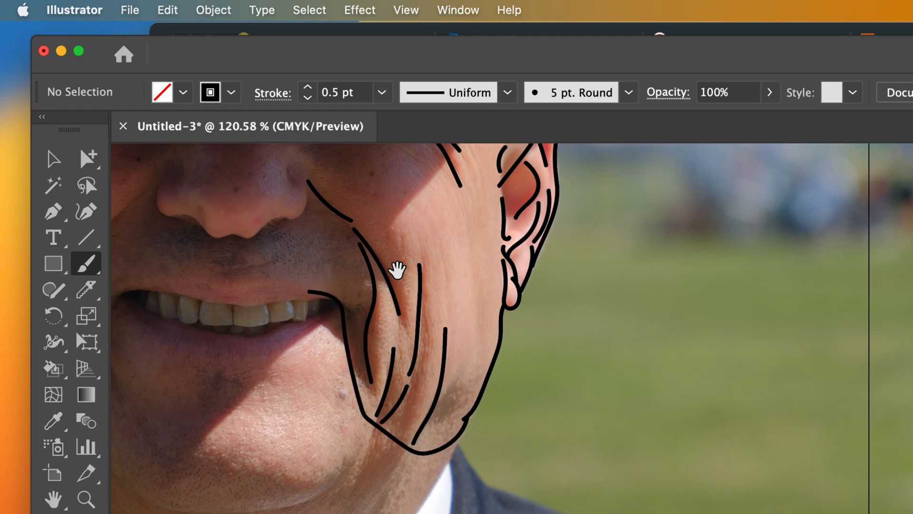
left_click_drag(408, 271, 476, 357)
mouse_move(397, 268)
left_mouse_down()
mouse_move(406, 293)
mouse_move(387, 314)
mouse_move(411, 329)
mouse_move(427, 363)
mouse_move(421, 383)
left_mouse_up()
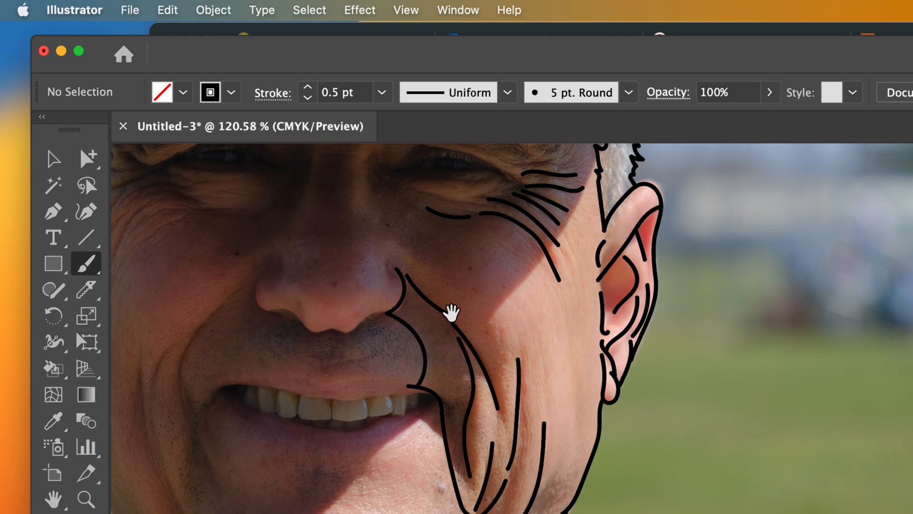
left_click_drag(452, 322, 458, 420)
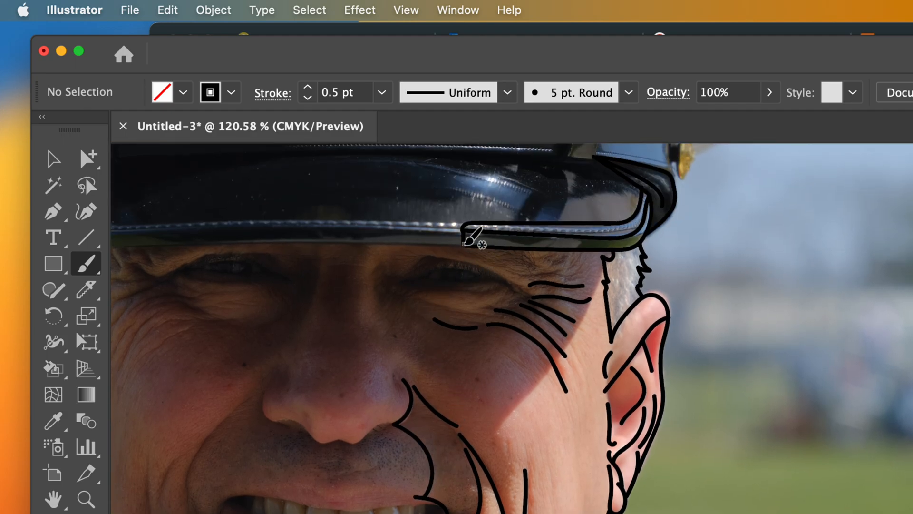
left_click_drag(441, 265, 403, 383)
Paint the crease under the eye, the lower and upper eyelid lines, and the iris within the face outline
left_click_drag(434, 304, 475, 311)
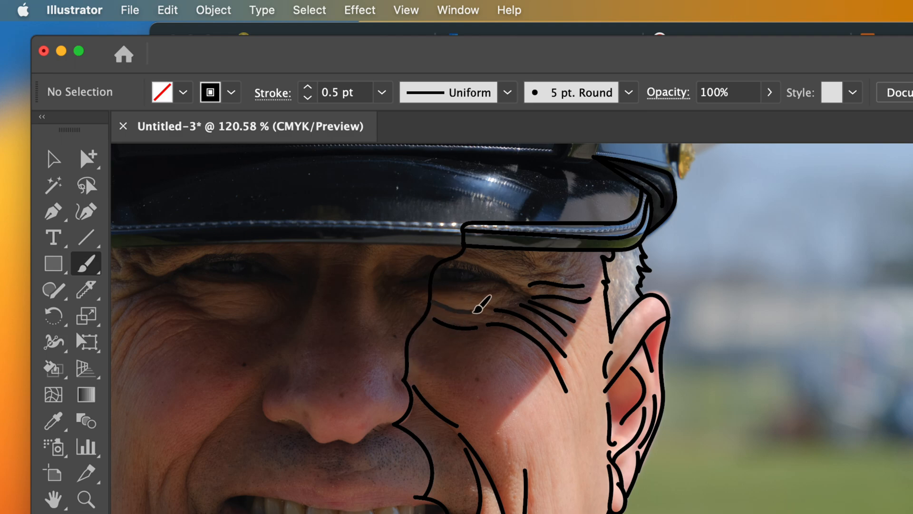
left_click_drag(433, 285, 495, 285)
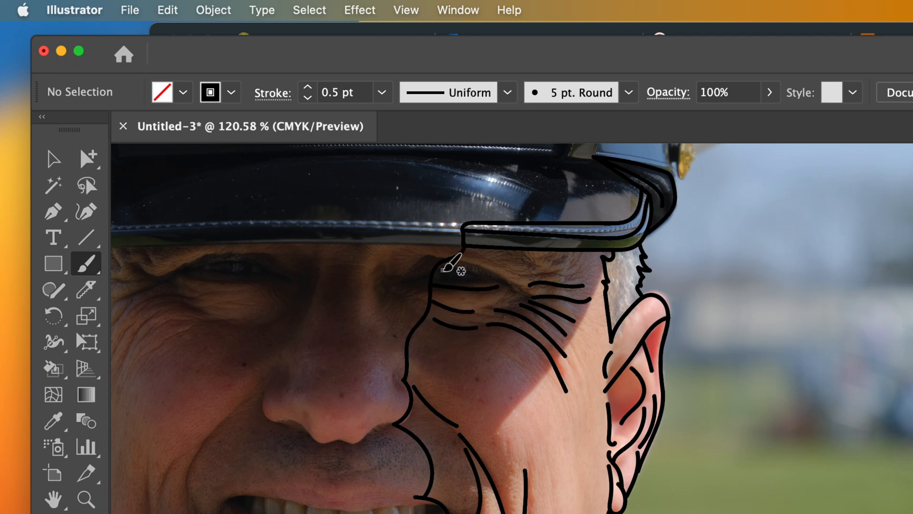
mouse_move(442, 274)
left_mouse_down()
mouse_move(444, 282)
mouse_move(495, 279)
left_mouse_up()
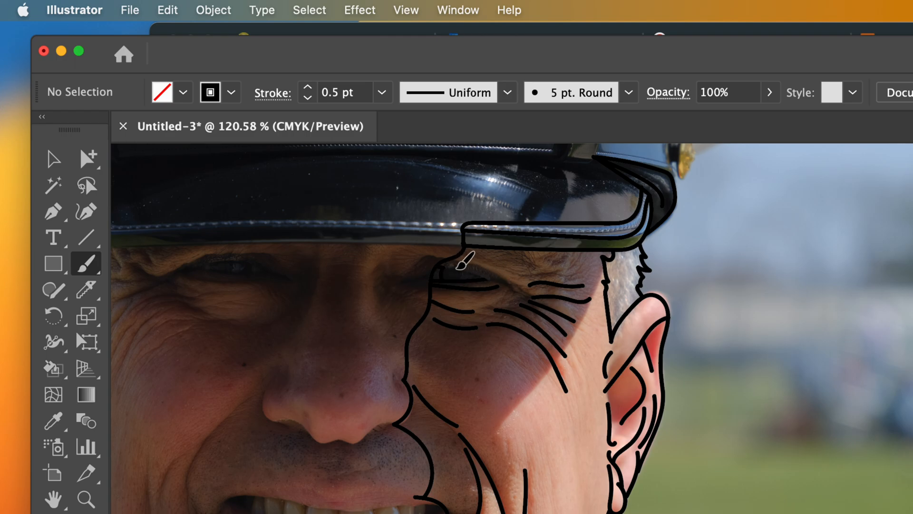
mouse_move(441, 261)
left_mouse_down()
mouse_move(517, 287)
mouse_move(563, 270)
left_mouse_up()
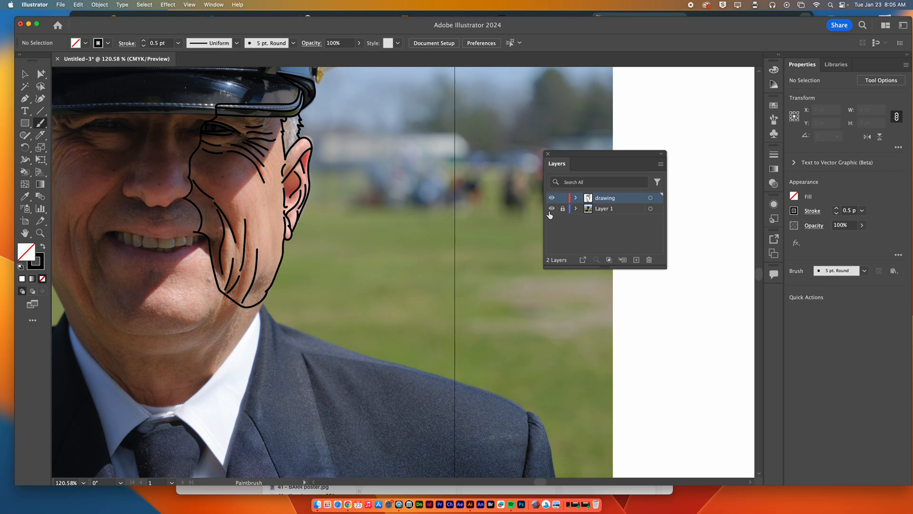
Hide the photo layer, Layer 1, and inspect the traced lines of the face on their own
left_click(552, 209)
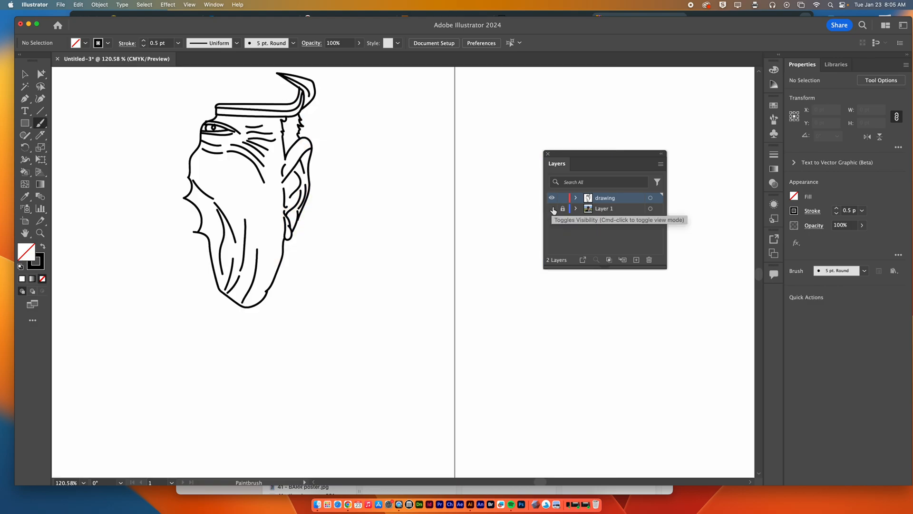
scroll(313, 204, "left", 5)
scroll(314, 203, "up", 3)
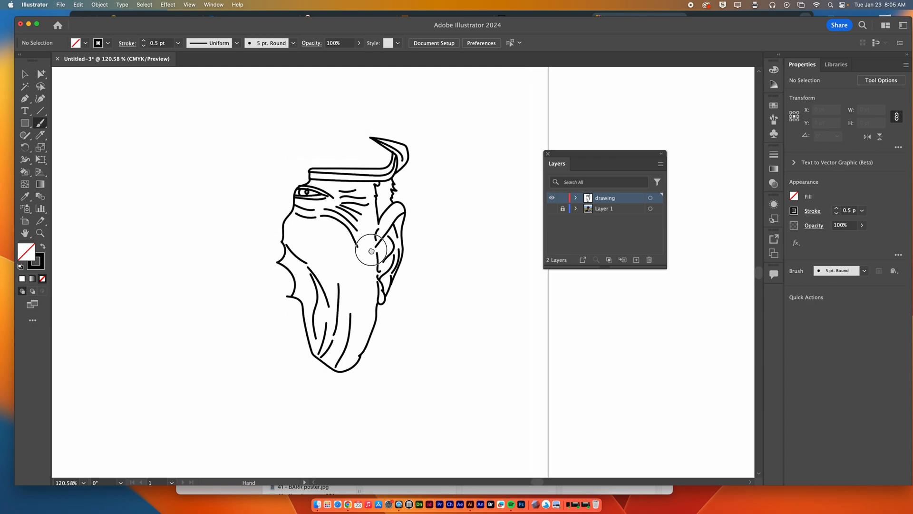
scroll(375, 248, "up", 1)
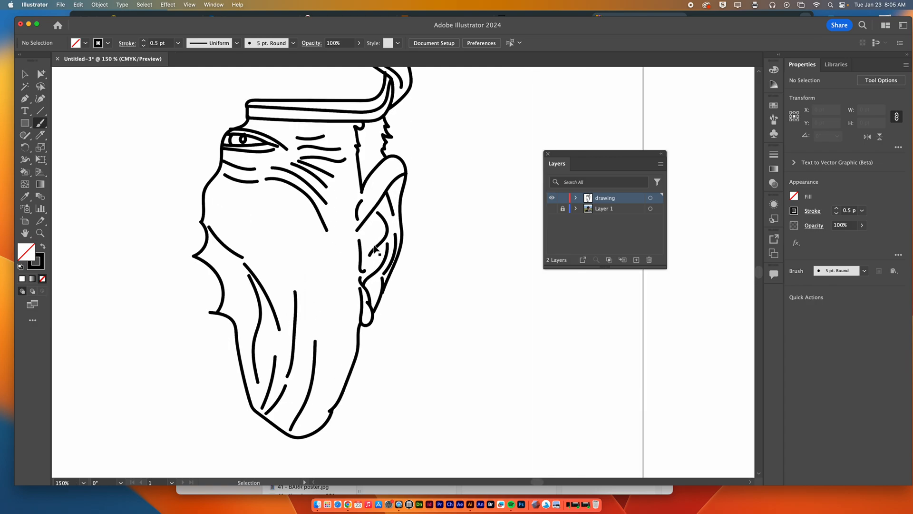
left_click_drag(374, 244, 377, 276)
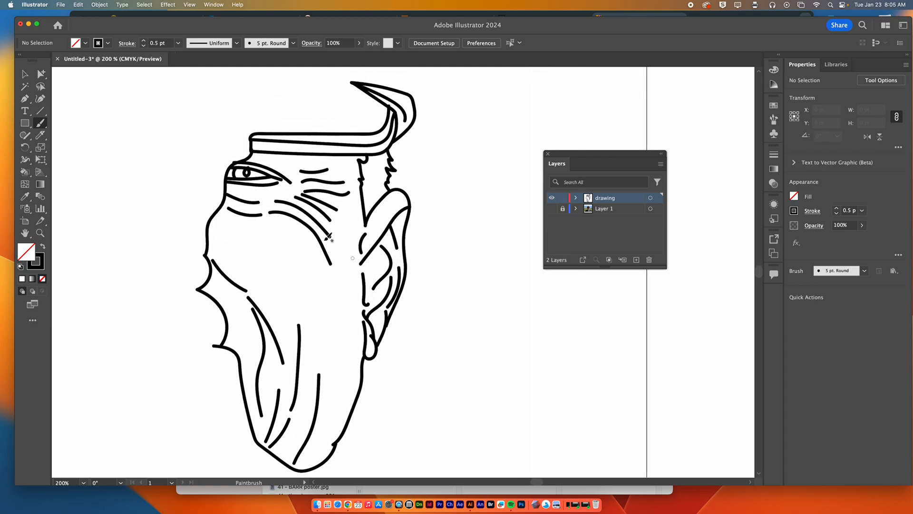
Select all of the traced strokes and clear the selection
left_click(25, 75)
mouse_move(185, 78)
left_mouse_down()
mouse_move(238, 106)
mouse_move(424, 279)
mouse_move(451, 457)
left_mouse_up()
left_click(145, 4)
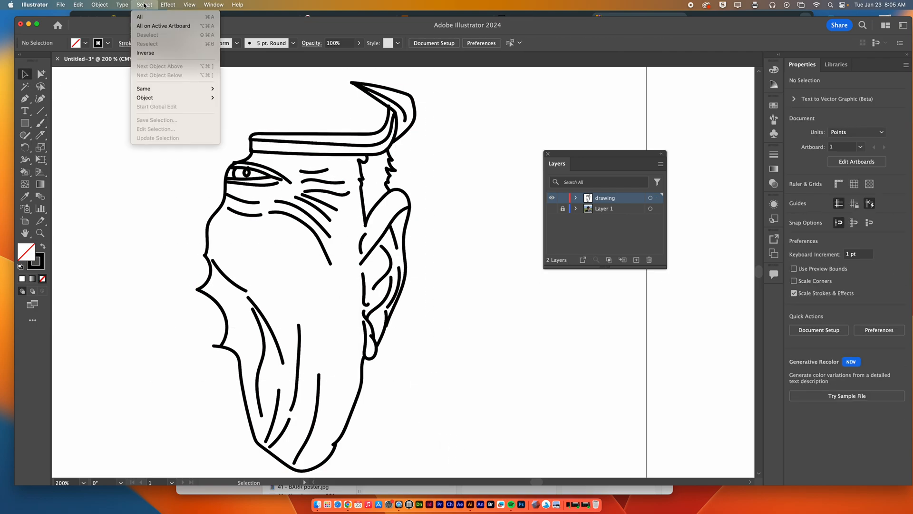
left_click(142, 19)
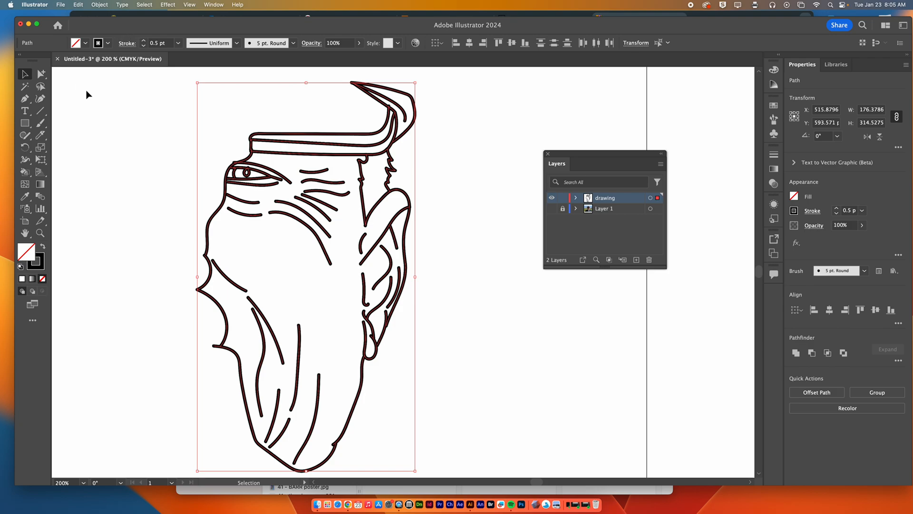
left_click(83, 106)
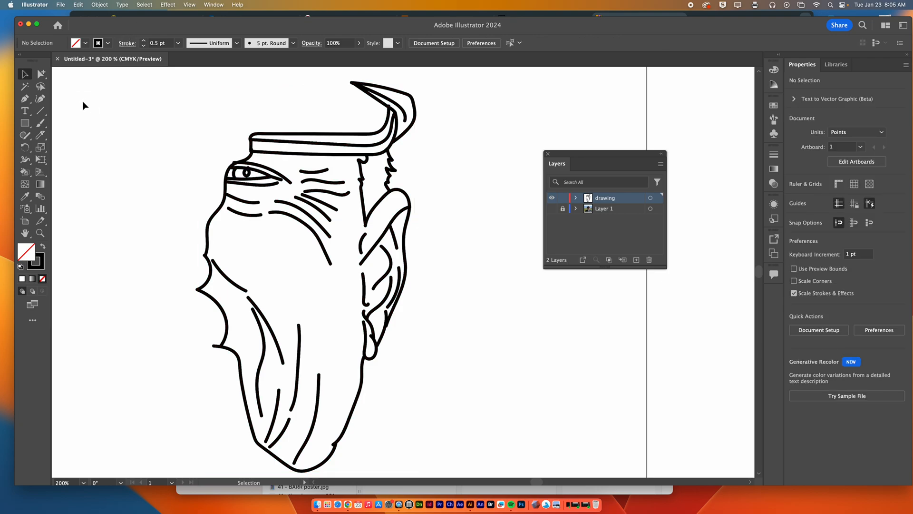
Set the Paintbrush's stroke weight to 1 pt
left_click(41, 123)
left_click(179, 44)
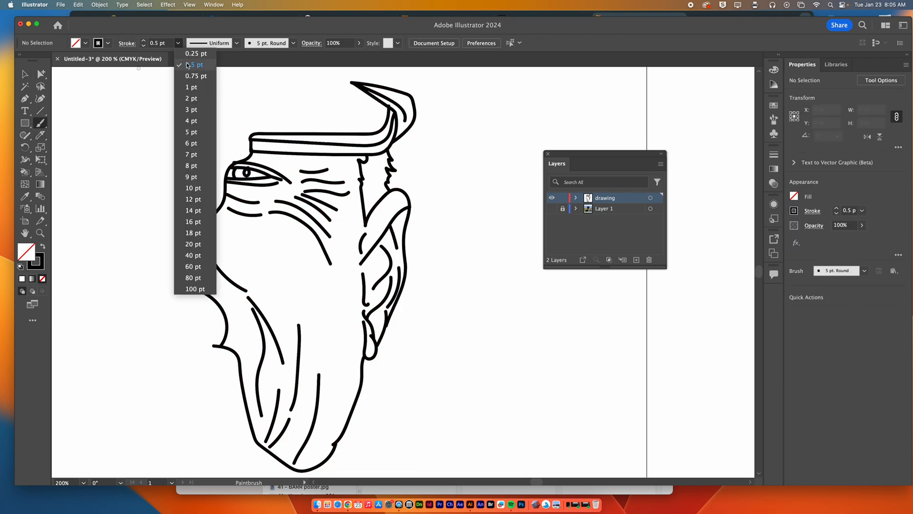
left_click(195, 91)
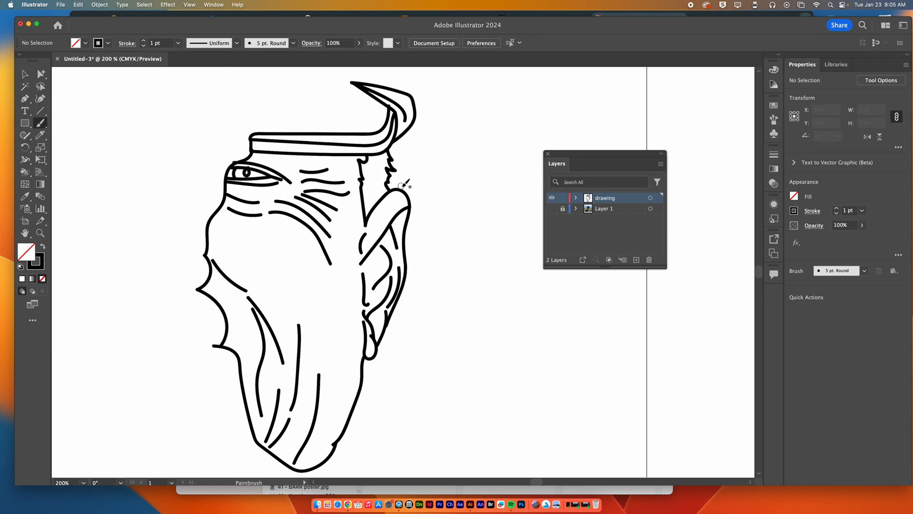
Switch to Chrome, examine the bold outlines and patterns in Romero Britto's limited edition prints, and return to Illustrator
left_click(348, 504)
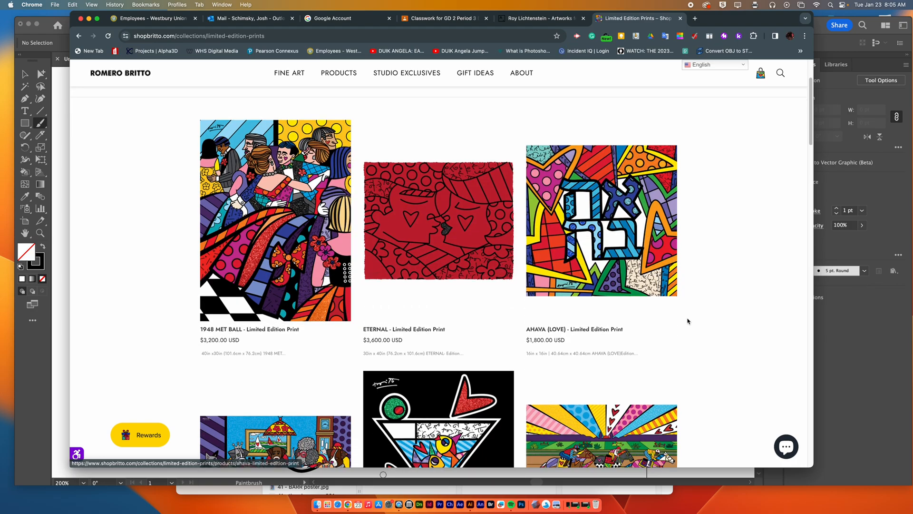
scroll(681, 319, "down", 4)
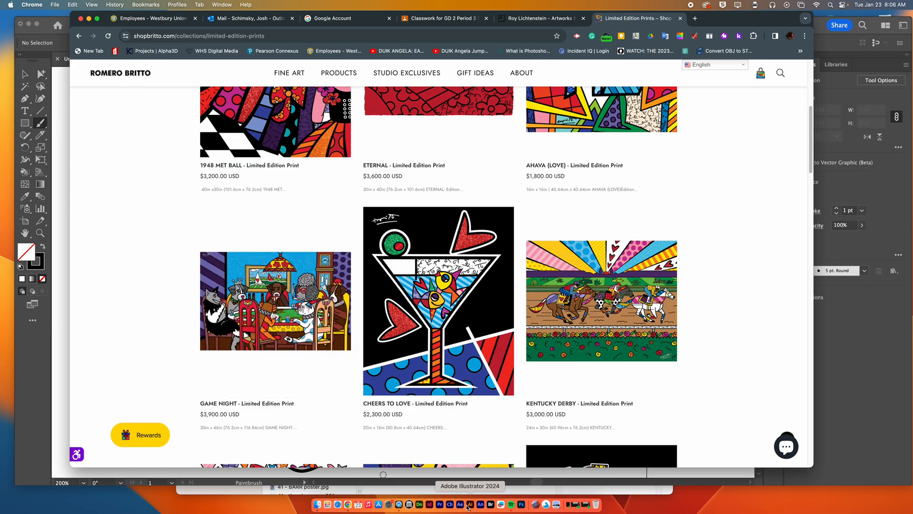
scroll(426, 427, "down", 5)
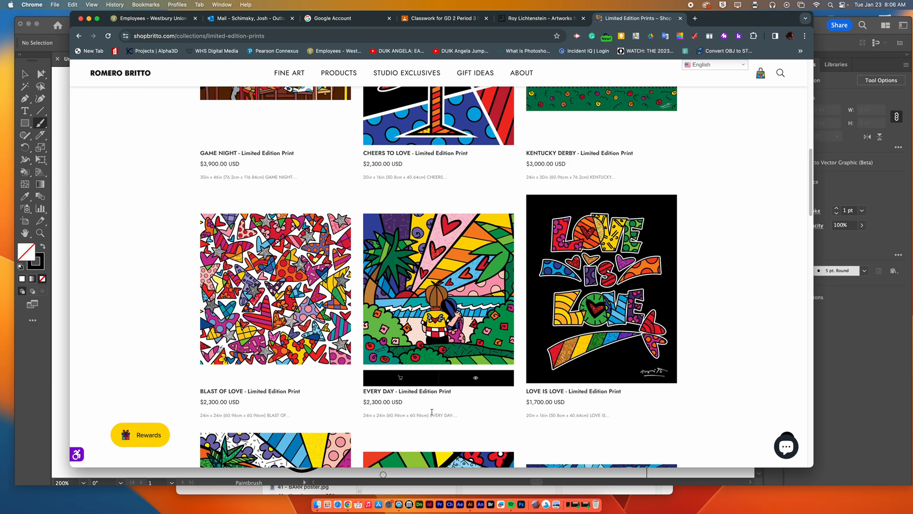
scroll(344, 436, "down", 3)
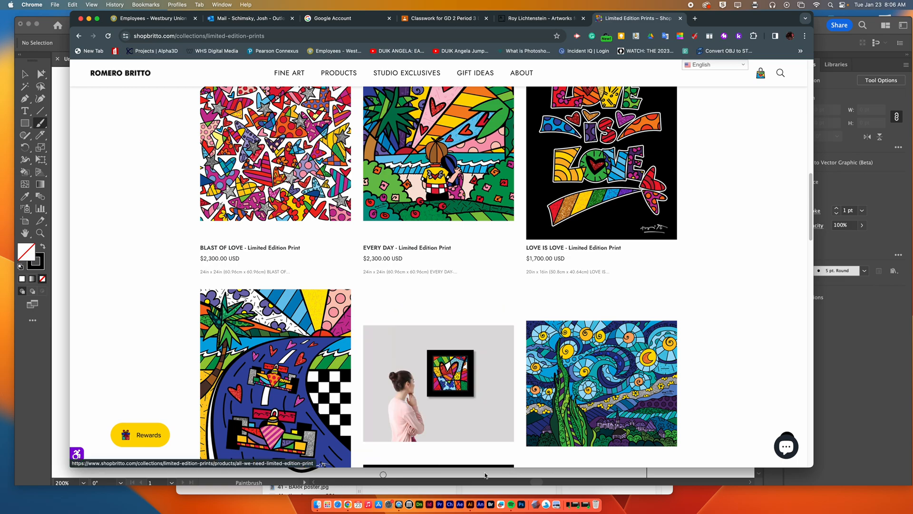
left_click(489, 470)
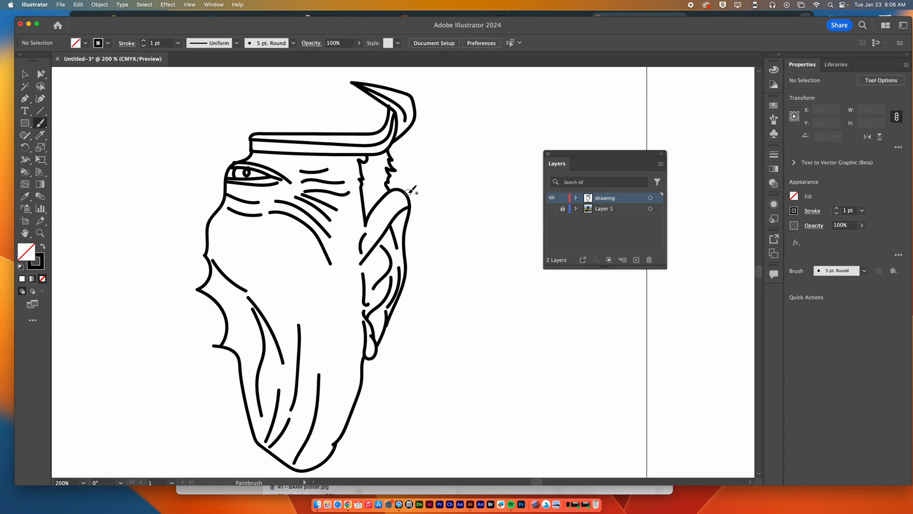
Paint two parallel wavy lines and three long diagonal lines radiating from the ear across the background
mouse_move(408, 191)
left_mouse_down()
mouse_move(432, 177)
mouse_move(470, 198)
mouse_move(546, 300)
mouse_move(644, 323)
mouse_move(673, 296)
left_mouse_up()
mouse_move(412, 264)
left_mouse_down()
mouse_move(432, 257)
mouse_move(480, 270)
mouse_move(524, 337)
mouse_move(614, 394)
mouse_move(702, 333)
left_mouse_up()
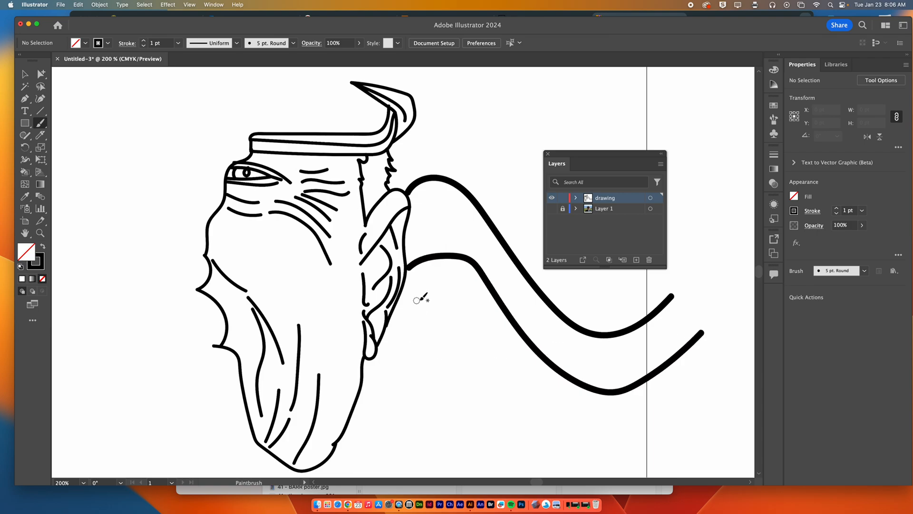
mouse_move(436, 273)
left_mouse_down()
mouse_move(360, 200)
mouse_move(397, 290)
mouse_move(596, 431)
left_mouse_up()
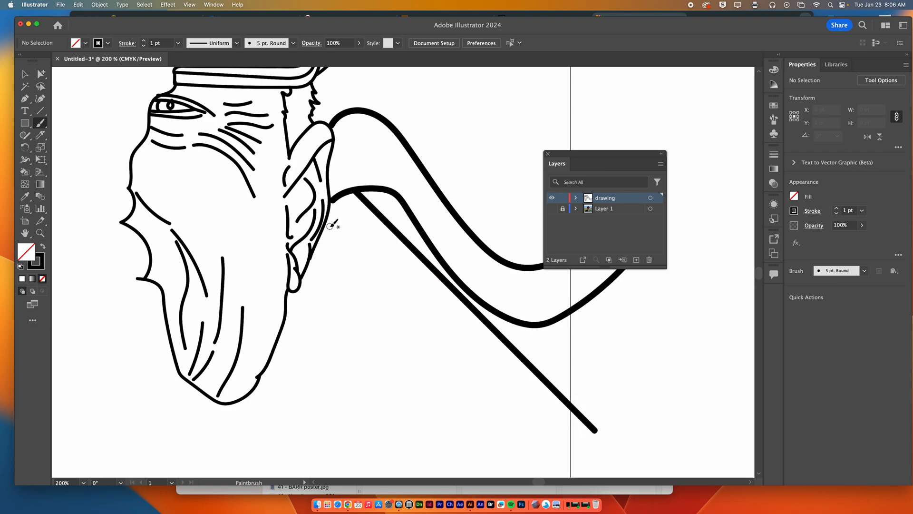
left_click_drag(328, 224, 597, 455)
mouse_move(315, 256)
left_mouse_down()
mouse_move(374, 309)
mouse_move(599, 456)
left_mouse_up()
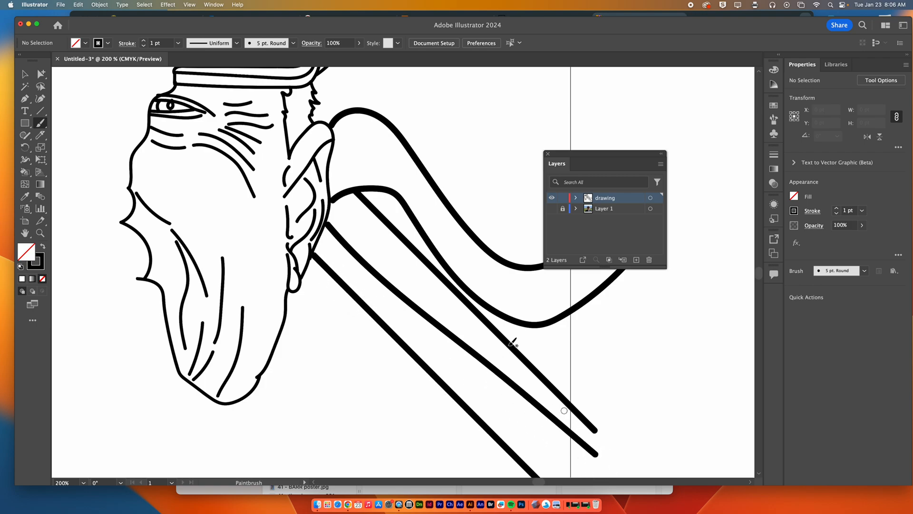
Paint a large arc above the wavy lines and two stacked, pointed flame shapes beside the cap
mouse_move(433, 176)
left_mouse_down()
mouse_move(436, 139)
mouse_move(518, 97)
mouse_move(608, 153)
left_mouse_up()
left_click_drag(432, 148, 403, 241)
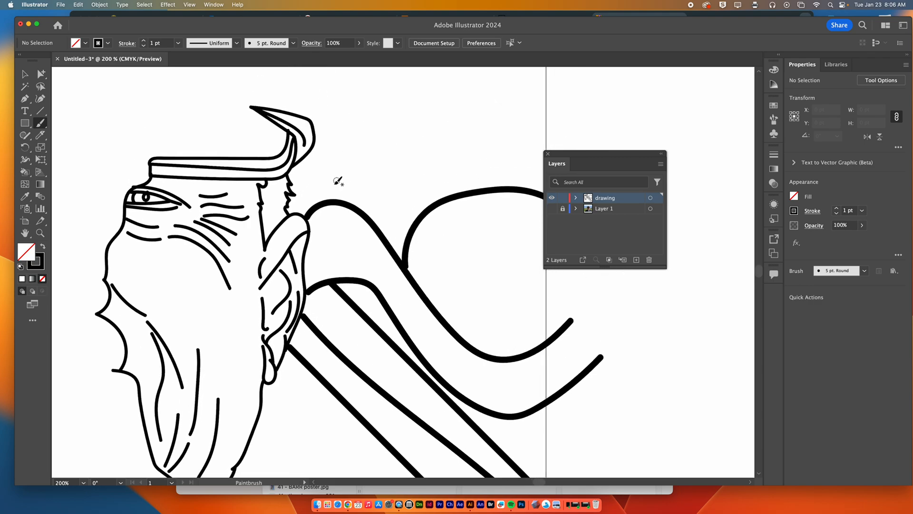
mouse_move(337, 202)
left_mouse_down()
mouse_move(341, 144)
mouse_move(464, 115)
mouse_move(517, 127)
mouse_move(474, 129)
mouse_move(413, 214)
left_mouse_up()
scroll(421, 204, "up", 5)
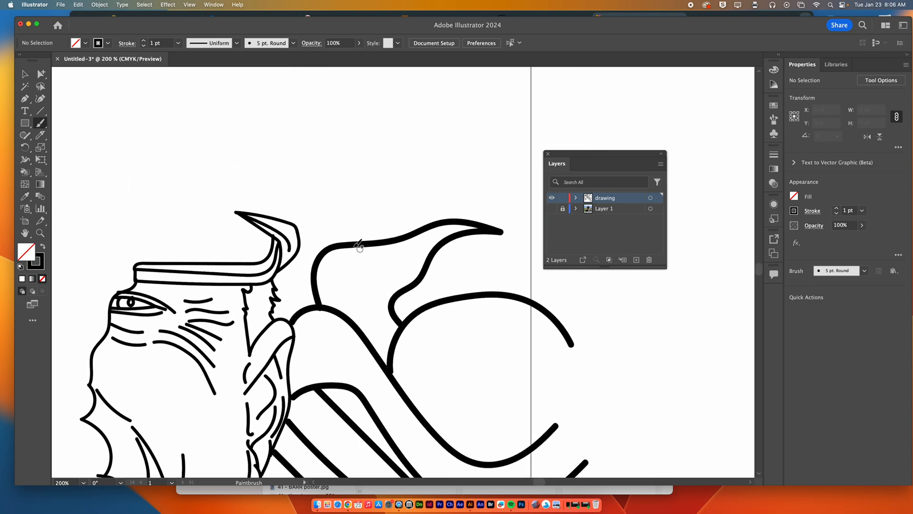
mouse_move(333, 244)
left_mouse_down()
mouse_move(339, 199)
mouse_move(392, 158)
mouse_move(493, 138)
mouse_move(414, 185)
mouse_move(418, 233)
left_mouse_up()
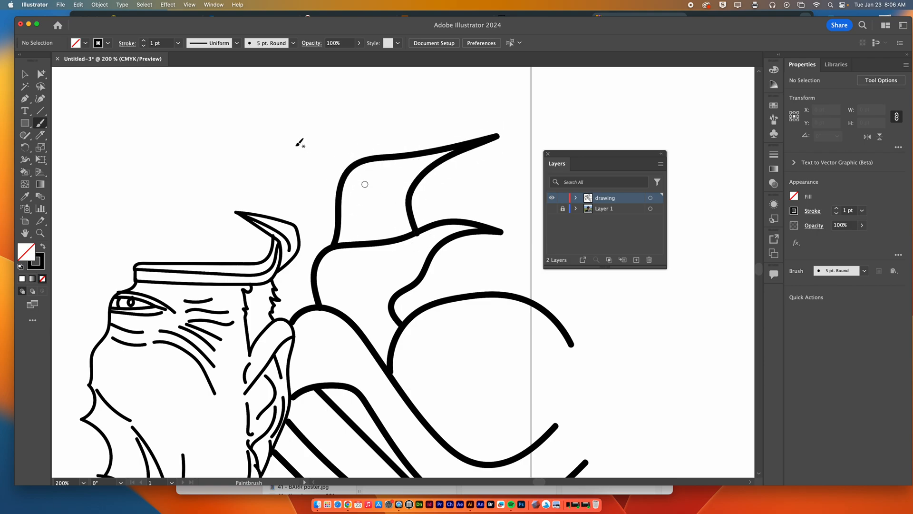
Set the stroke weight to 5 pt and paint two thick, joined curves winding from the jaw through the lower background
left_click(176, 43)
left_click(194, 138)
scroll(316, 218, "down", 10)
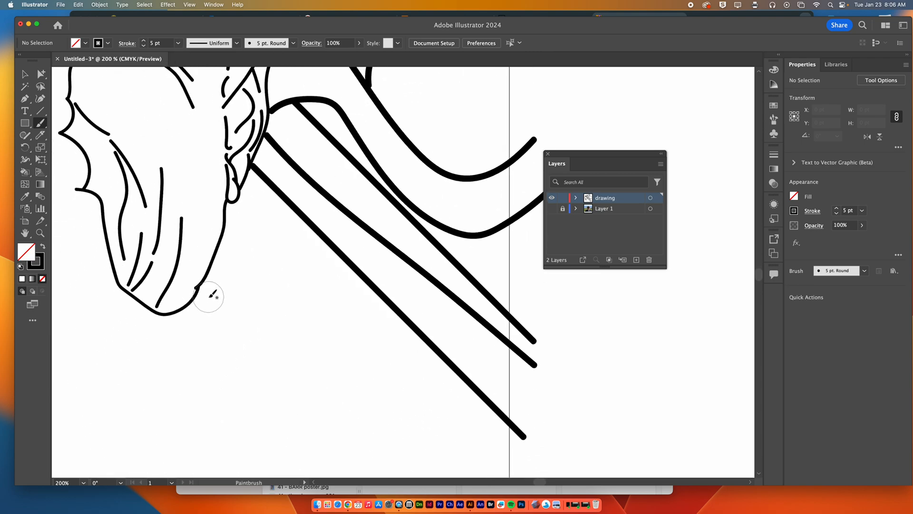
mouse_move(203, 292)
left_mouse_down()
mouse_move(249, 329)
mouse_move(251, 425)
mouse_move(320, 471)
left_mouse_up()
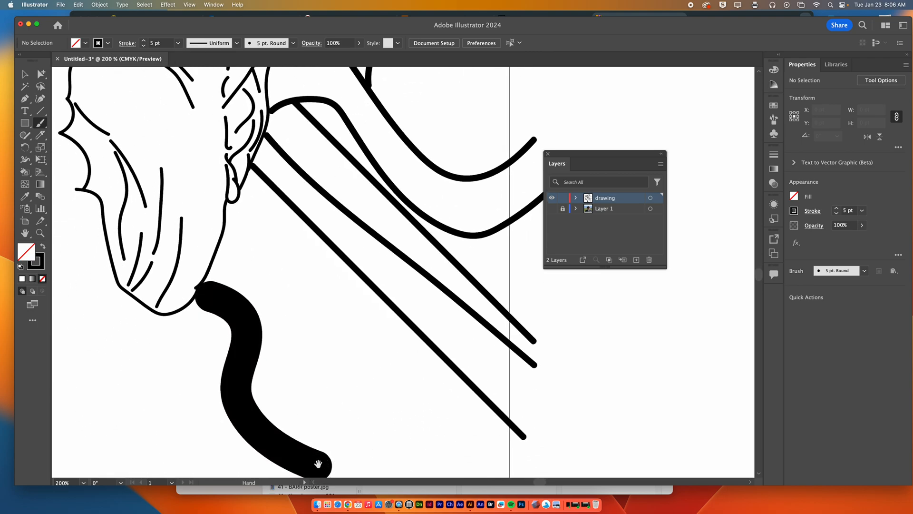
scroll(316, 361, "down", 6)
mouse_move(288, 230)
left_mouse_down()
mouse_move(310, 278)
mouse_move(328, 353)
mouse_move(486, 344)
mouse_move(503, 324)
left_mouse_up()
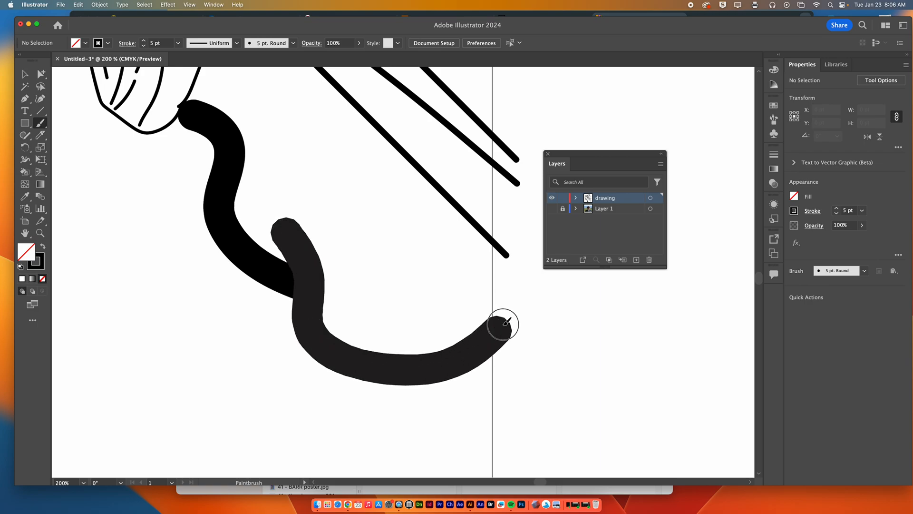
scroll(379, 340, "up", 4)
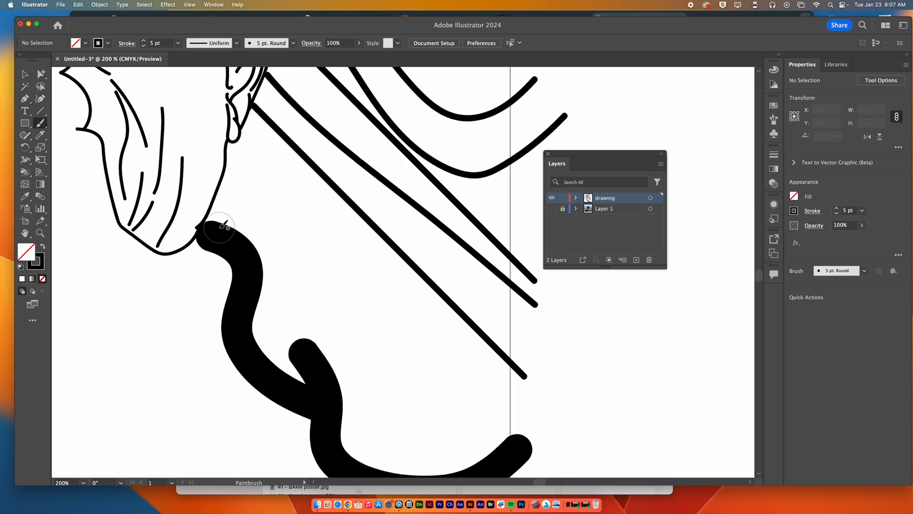
Paint a thick 5 pt arch extending outward from the top of the upper flame shape
left_click_drag(347, 226, 279, 272)
scroll(338, 192, "up", 8)
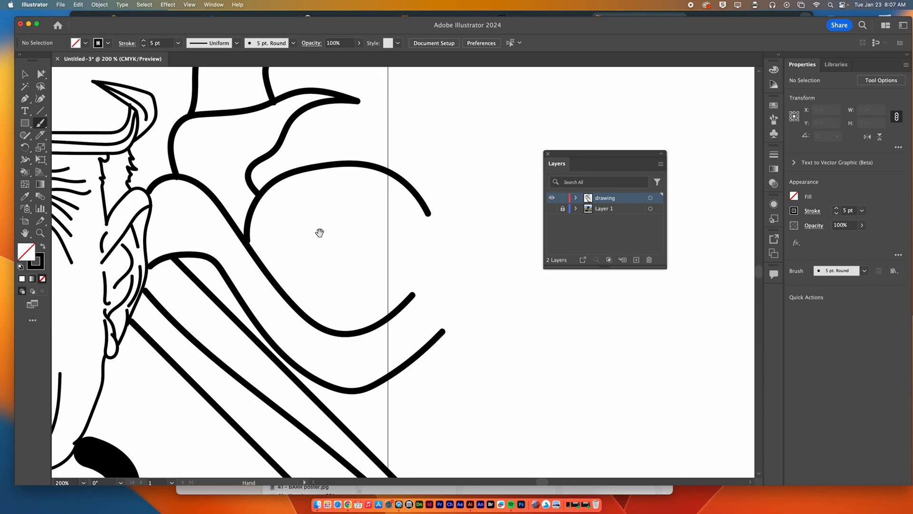
mouse_move(269, 146)
left_mouse_down()
mouse_move(311, 103)
mouse_move(494, 123)
left_mouse_up()
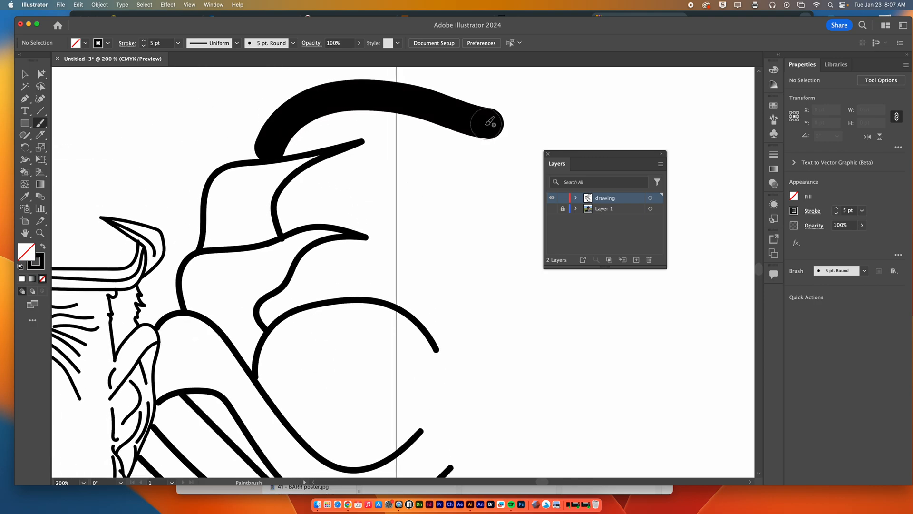
left_click(404, 271, "alt+super")
left_click(406, 271, "alt+super")
left_click(406, 271, "alt+super")
scroll(418, 288, "down", 5)
scroll(418, 188, "up", 3)
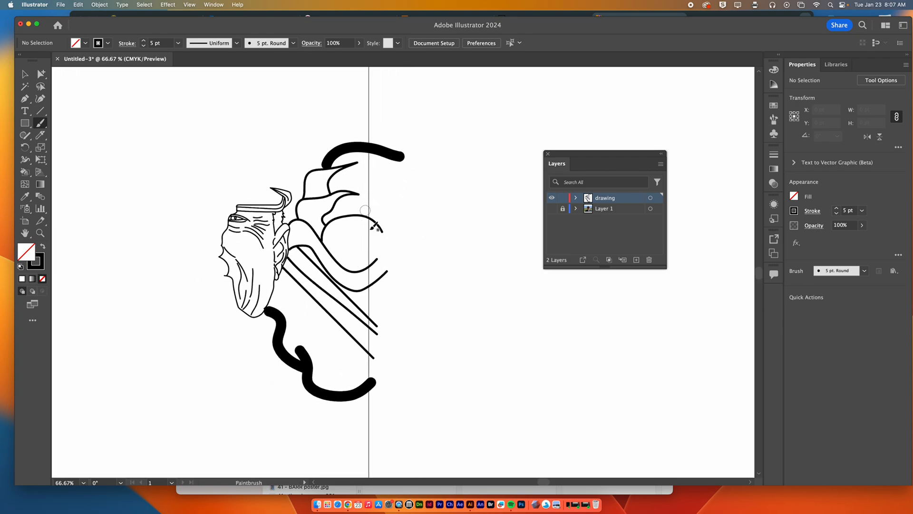
Set the stroke weight to 0.5 pt and paint a long vertical line closing off the background shapes from the upper arch to below the lower curve
left_click(179, 44)
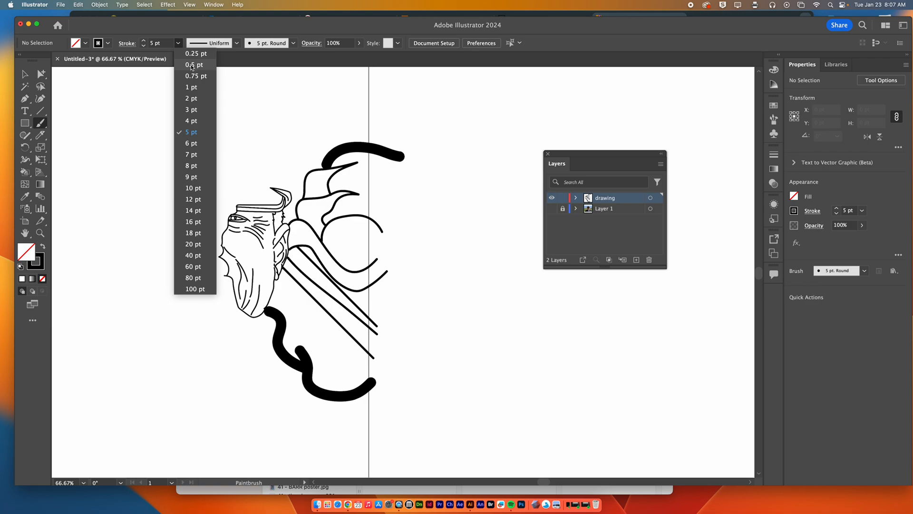
left_click(191, 66)
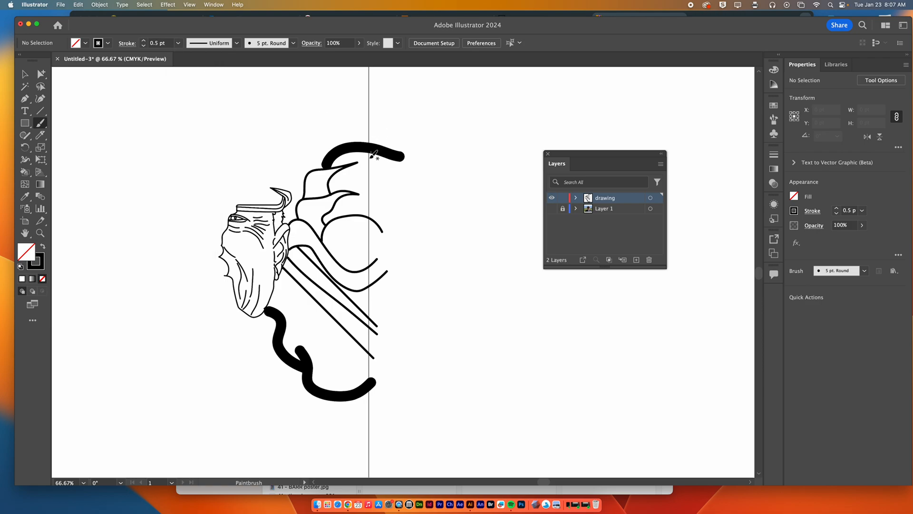
mouse_move(377, 151)
left_mouse_down()
mouse_move(371, 220)
mouse_move(388, 338)
left_mouse_up()
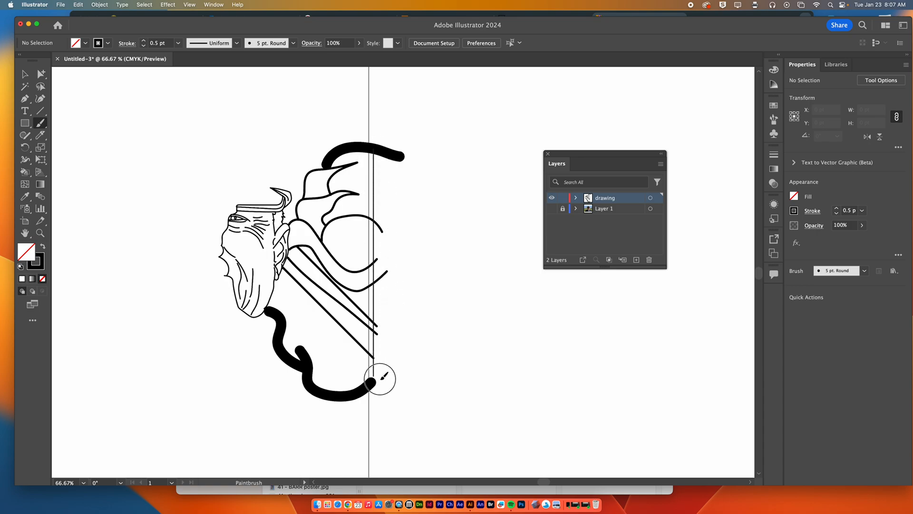
left_click_drag(380, 380, 380, 410)
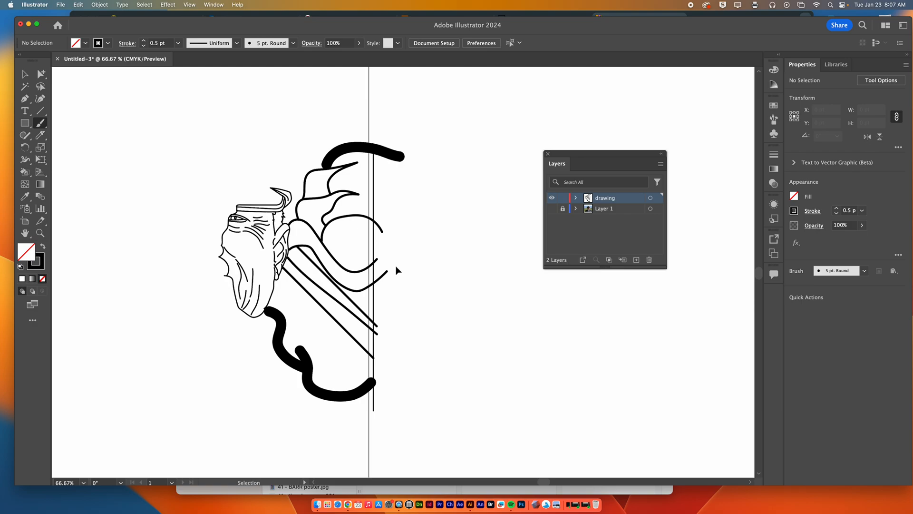
Select all the brush strokes of the drawing and expand their appearance into filled shapes
key("super+minus")
key("super+plus")
key("super+plus")
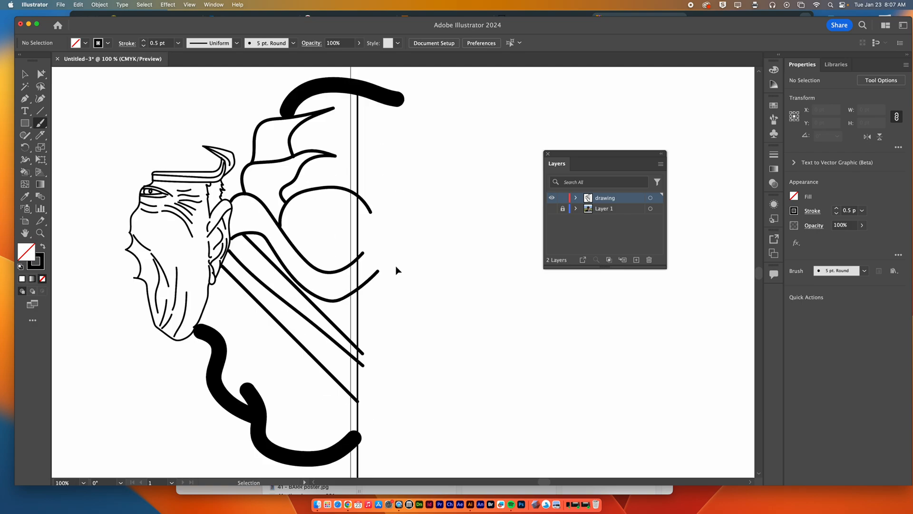
left_click(25, 74)
mouse_move(100, 70)
left_mouse_down()
mouse_move(489, 386)
mouse_move(482, 475)
left_mouse_up()
left_click(146, 6)
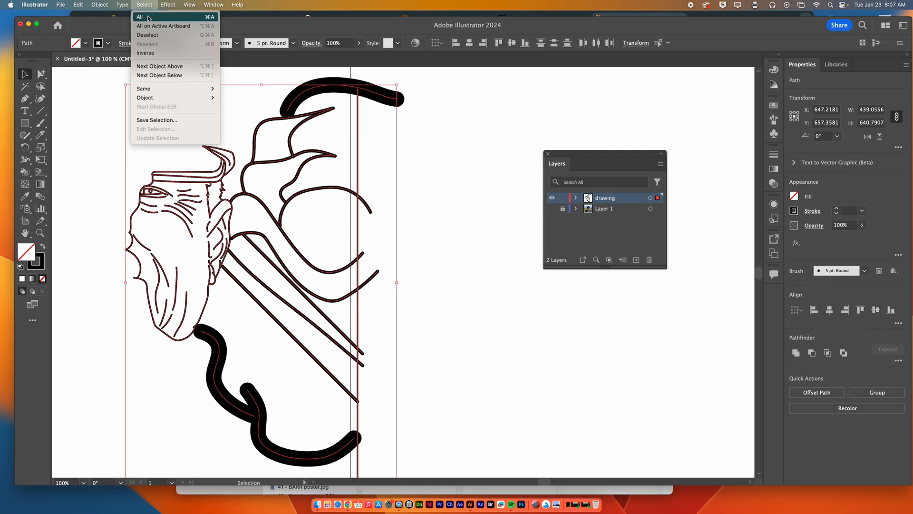
left_click(148, 19)
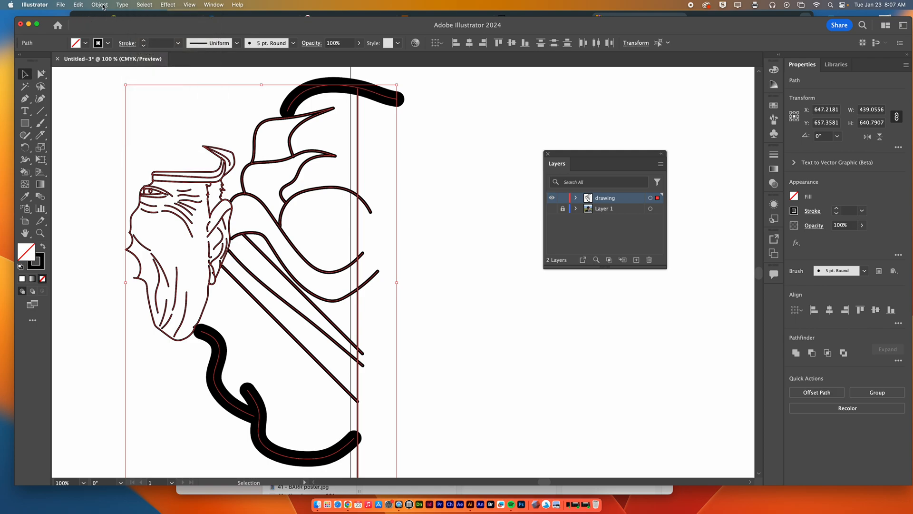
left_click(103, 6)
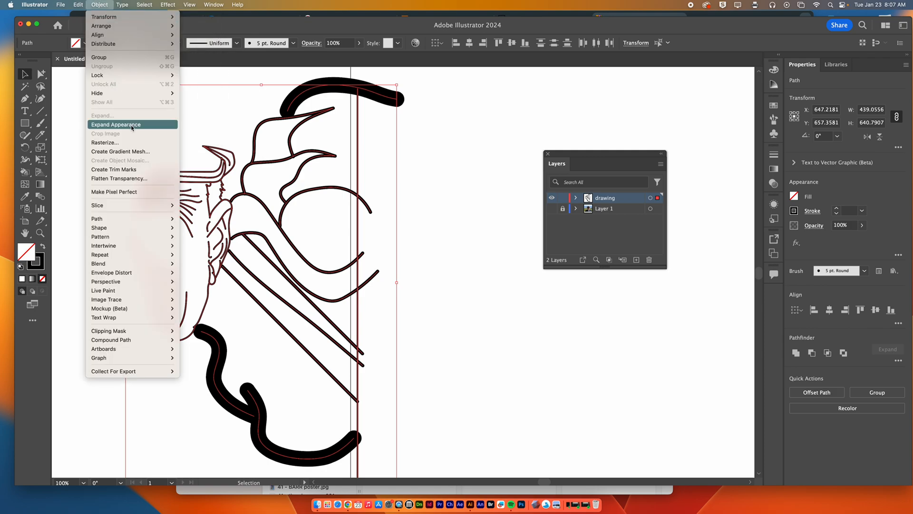
left_click(133, 125)
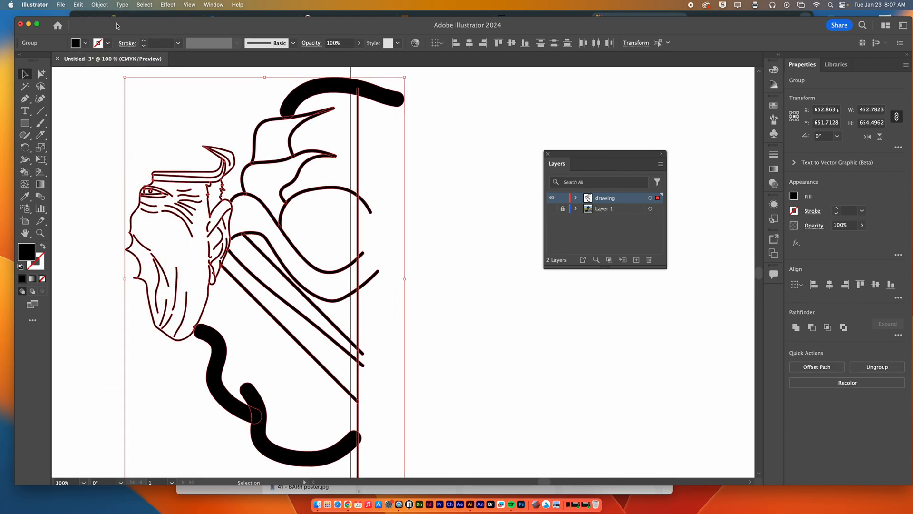
Make the expanded artwork a Live Paint group and choose the Live Paint Bucket for coloring it
left_click(100, 5)
mouse_move(139, 291)
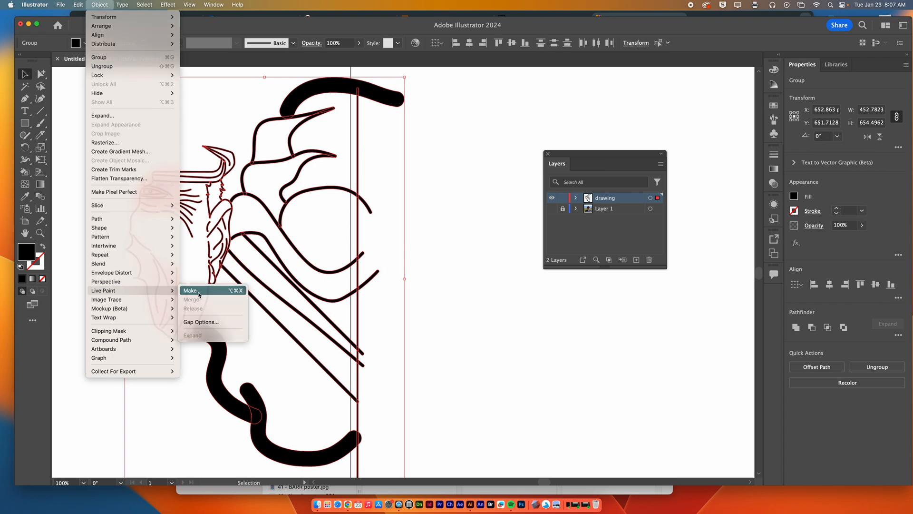
left_click(199, 293)
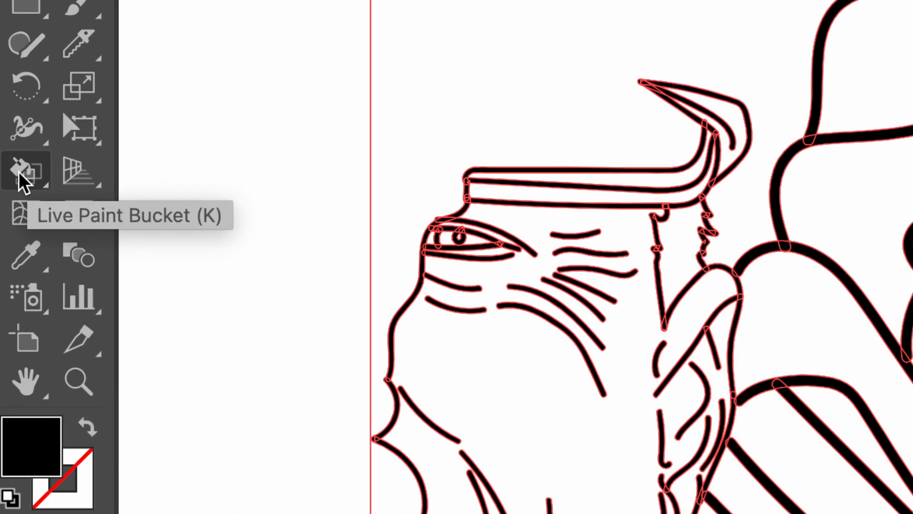
left_click(19, 171)
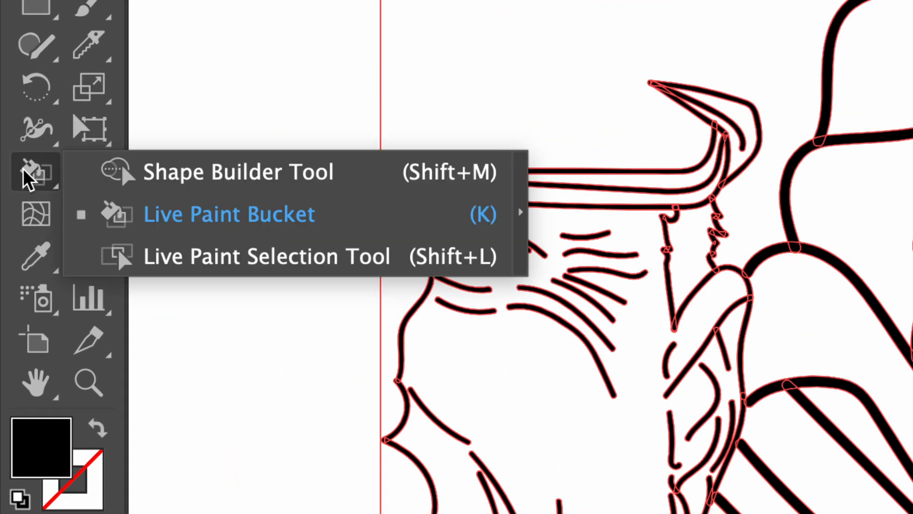
left_click(193, 224)
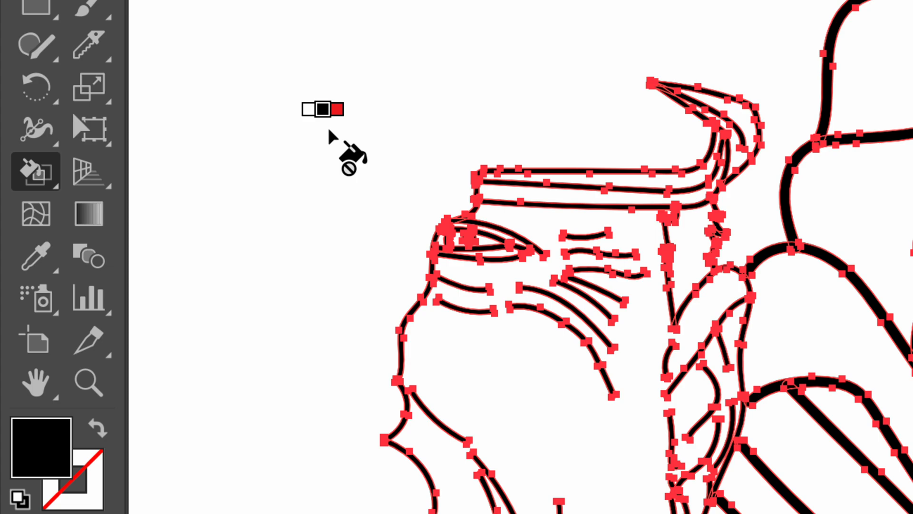
Cycle the Live Paint Bucket's fill color forward through the swatches from black to yellow-green
key("Right")
key("Right")
key("Right")
key("Right")
key("Right")
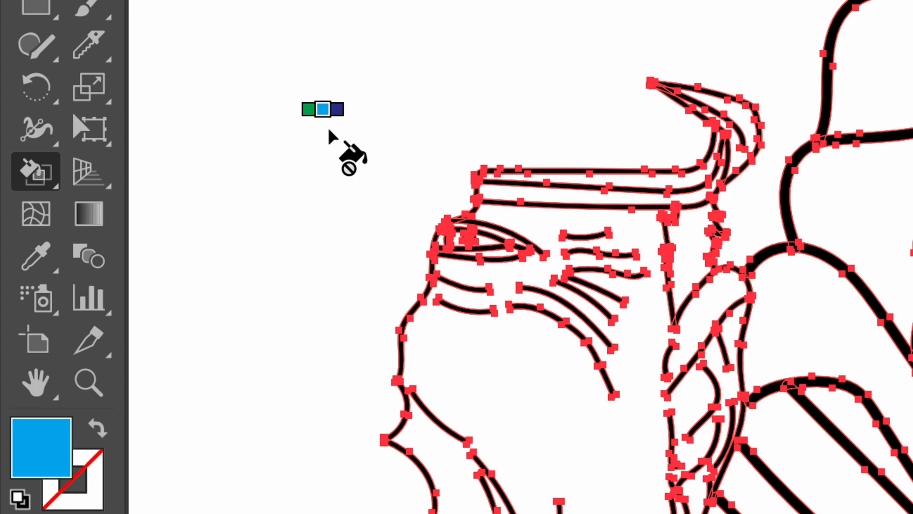
key("Right")
key("Right")
key("Right")
key("Right")
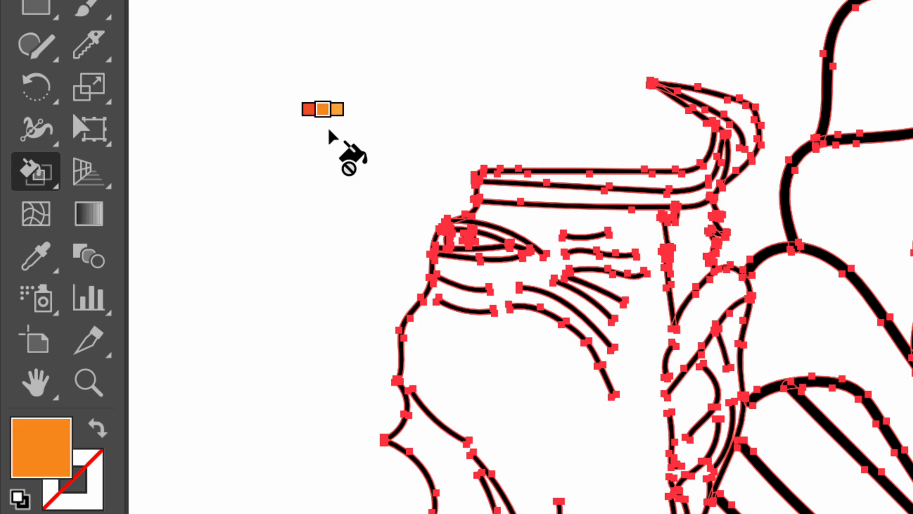
key("Right")
key("alt+super+x")
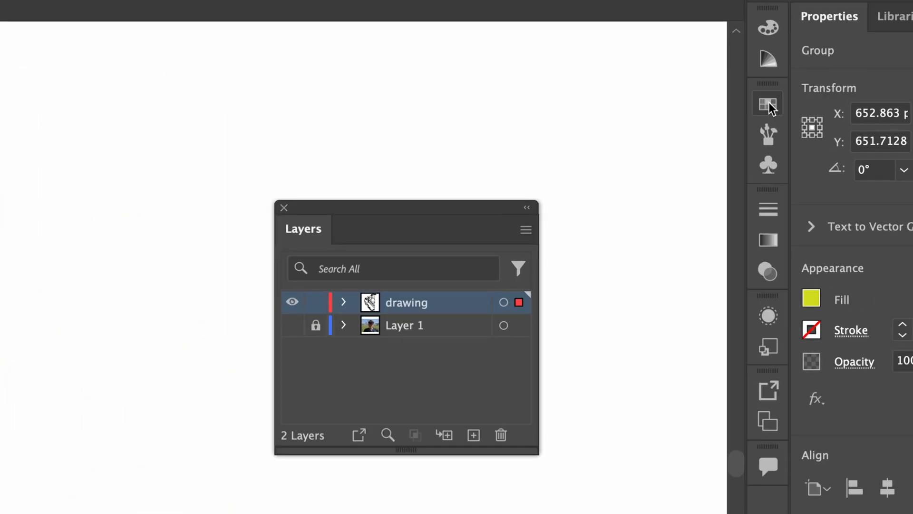
Display the Swatches panel and float it above the Layers panel
left_click(767, 103)
left_click_drag(509, 93, 98, 68)
left_click_drag(72, 158, 108, 271)
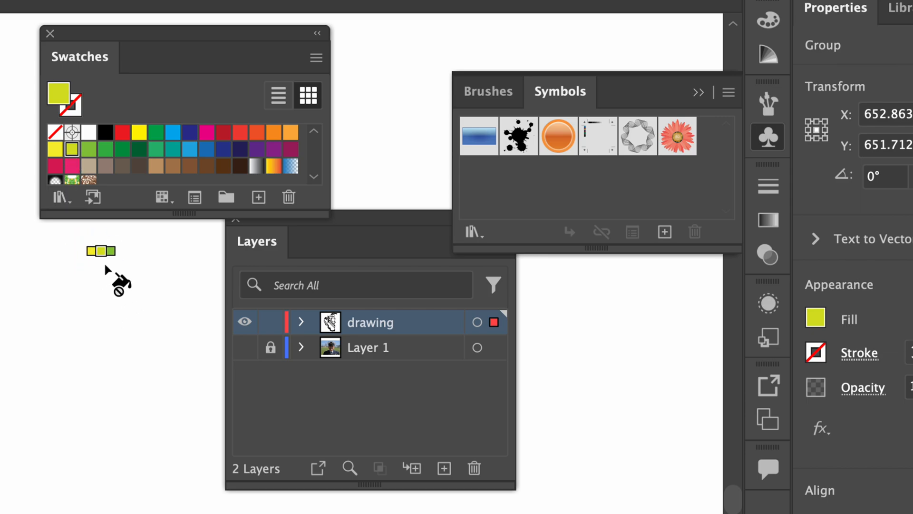
Cycle the Live Paint Bucket's fill forward through the greens, blues and purples to a medium brown swatch
key("Right")
key("Right")
key("Right")
key("Right")
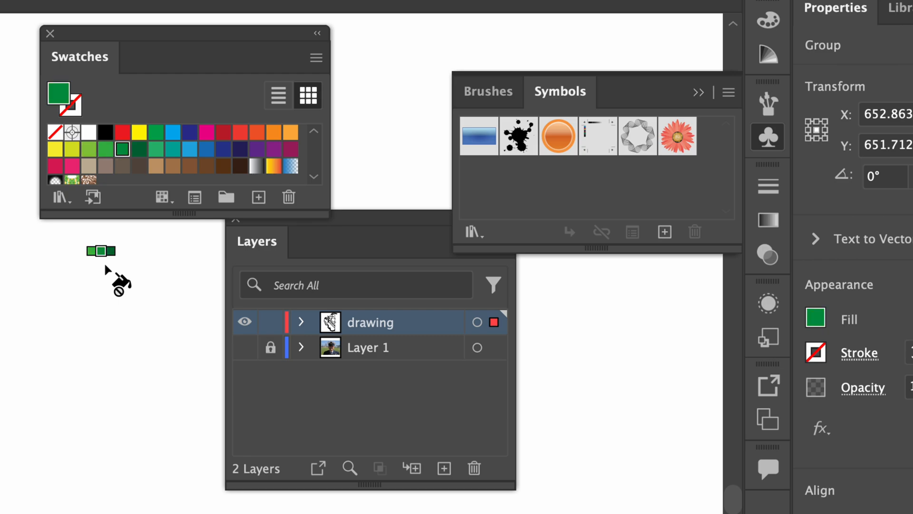
key("Right")
key("Right")
key("Right")
key("Right")
key("Right")
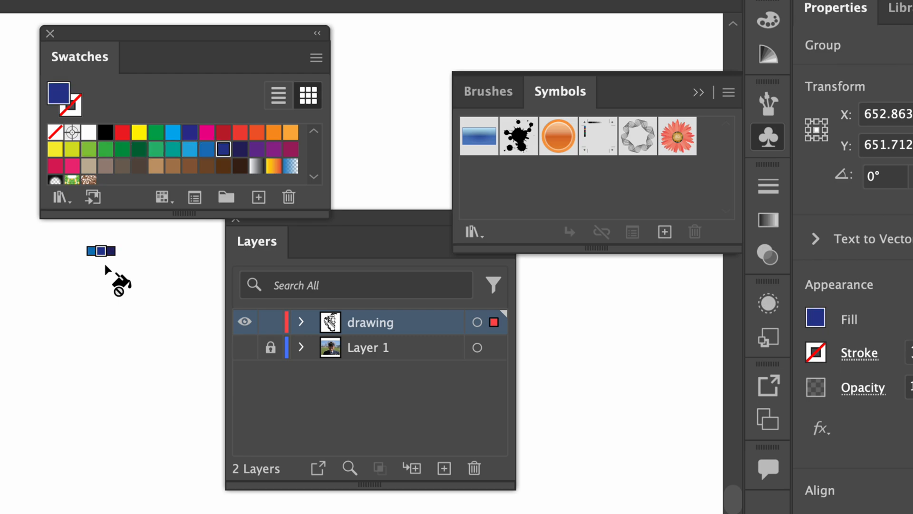
key("Right")
key("Right")
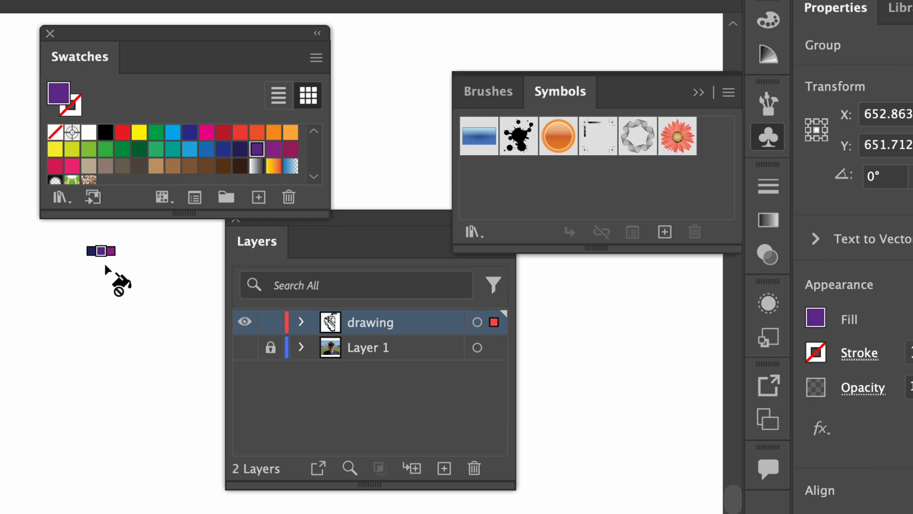
key("Right")
key("Right")
key("Right")
key("Right")
key("Right")
key("Right")
key("Right")
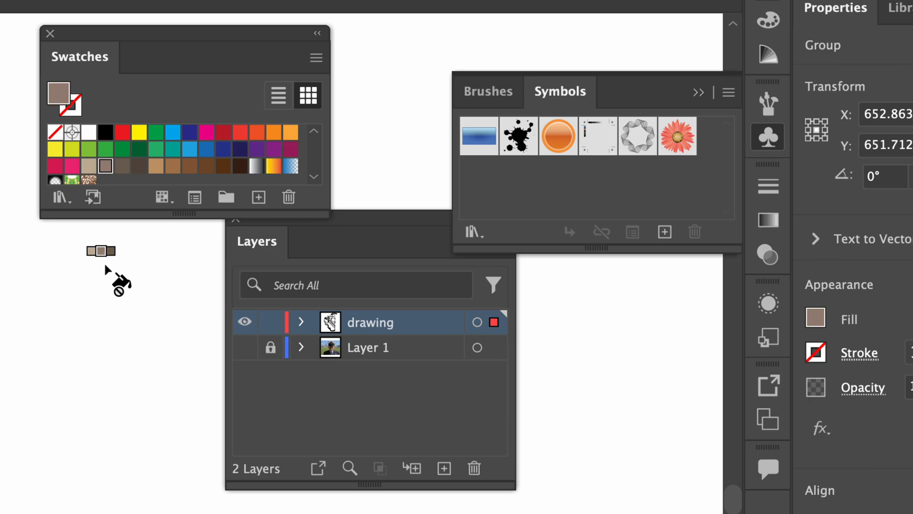
key("Right")
key("Right")
key("Right")
key("Right")
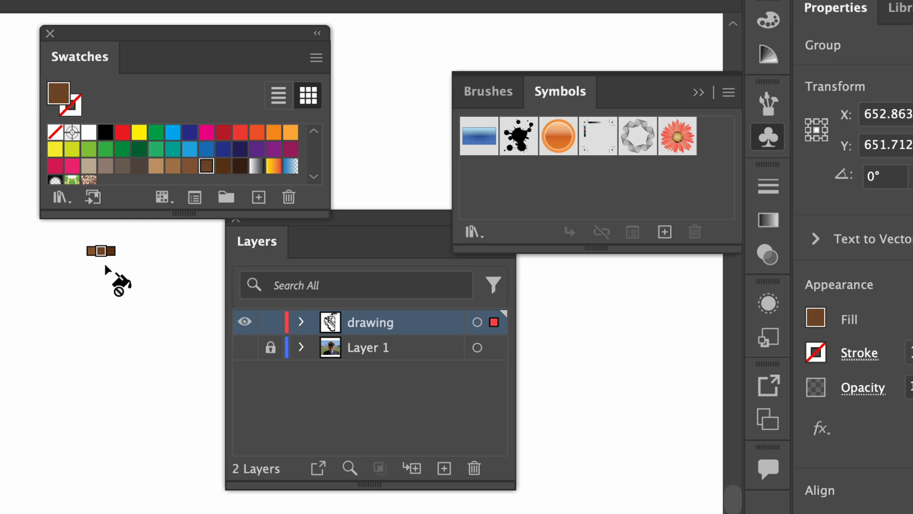
left_click_drag(105, 267, 181, 278)
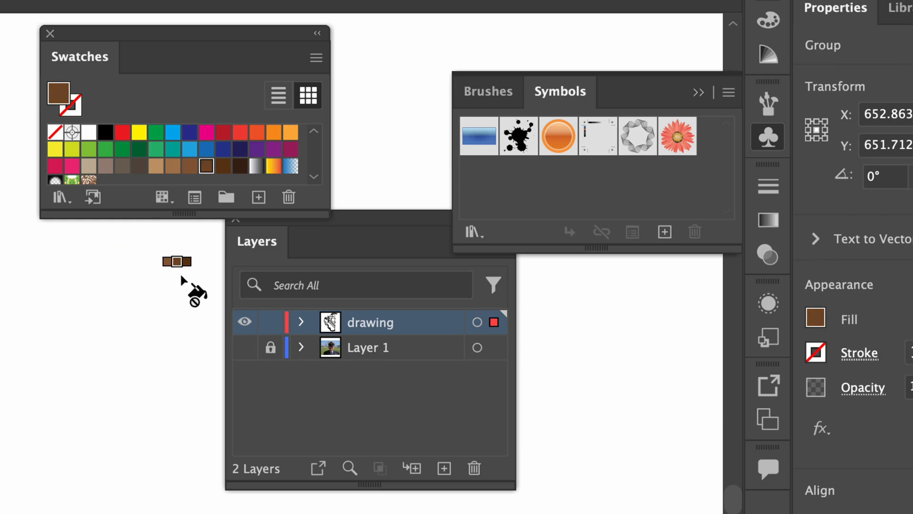
Open the HKS E Process color book as a swatch library, enlarge it to view all its colors, and close it
left_click(315, 59)
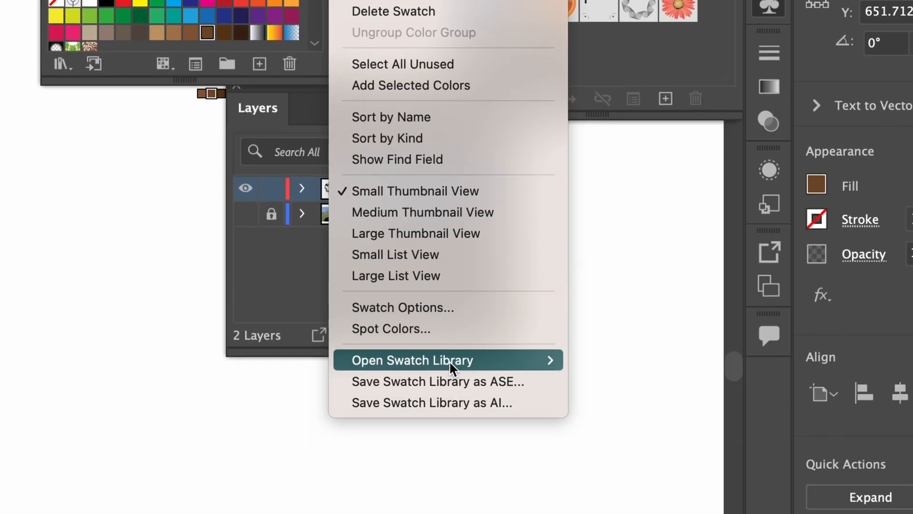
mouse_move(449, 360)
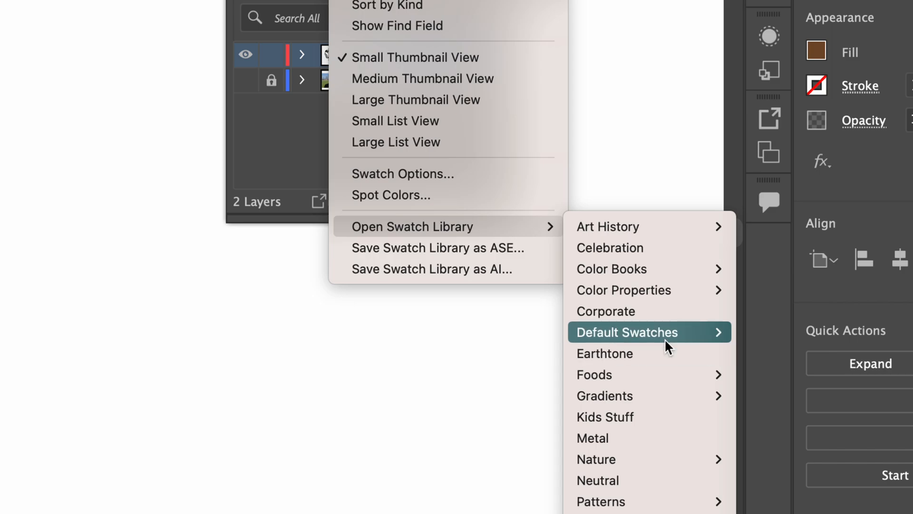
mouse_move(664, 269)
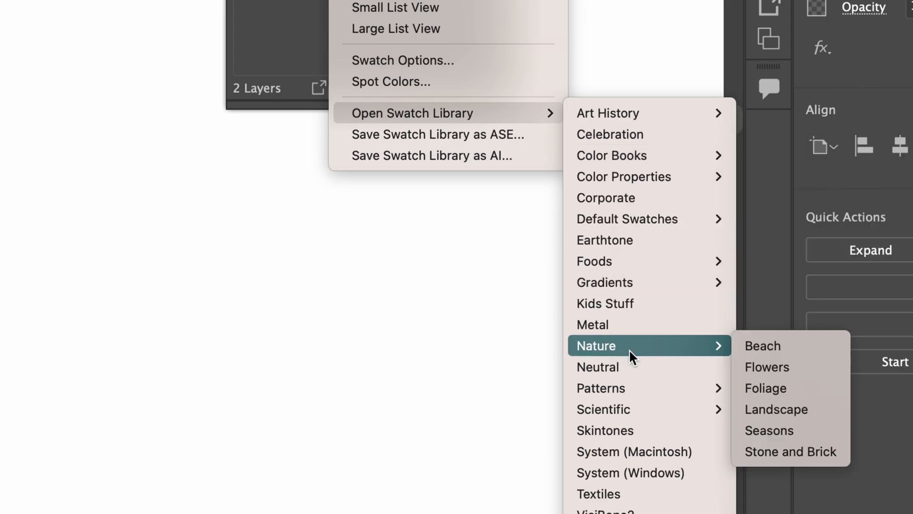
mouse_move(639, 157)
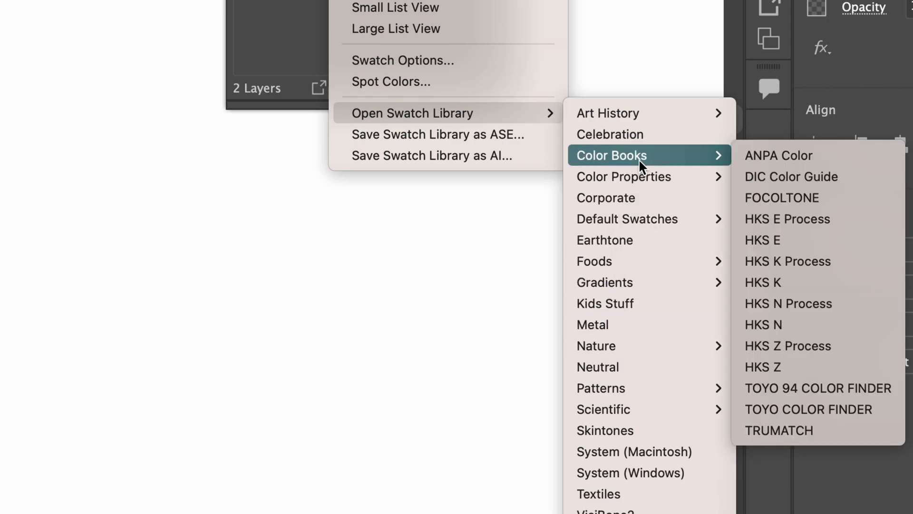
left_click(790, 221)
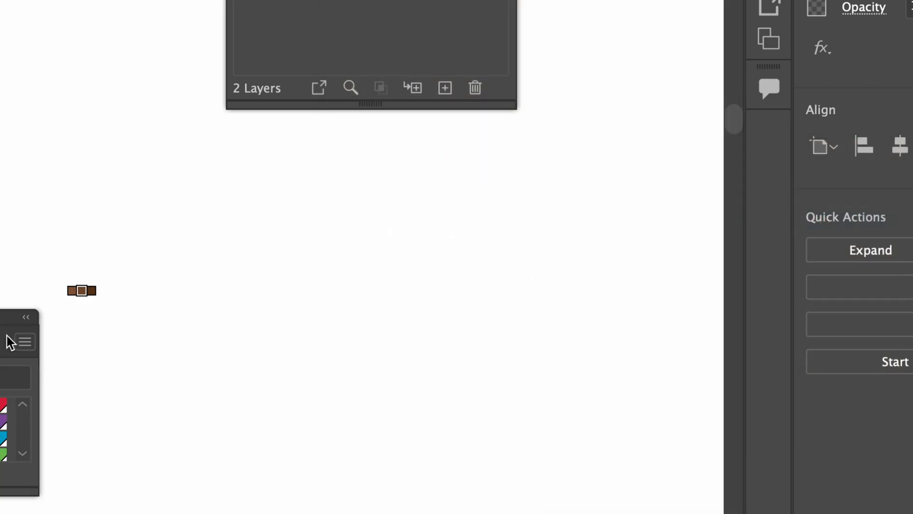
left_click_drag(19, 328, 475, 163)
left_click_drag(534, 313, 661, 513)
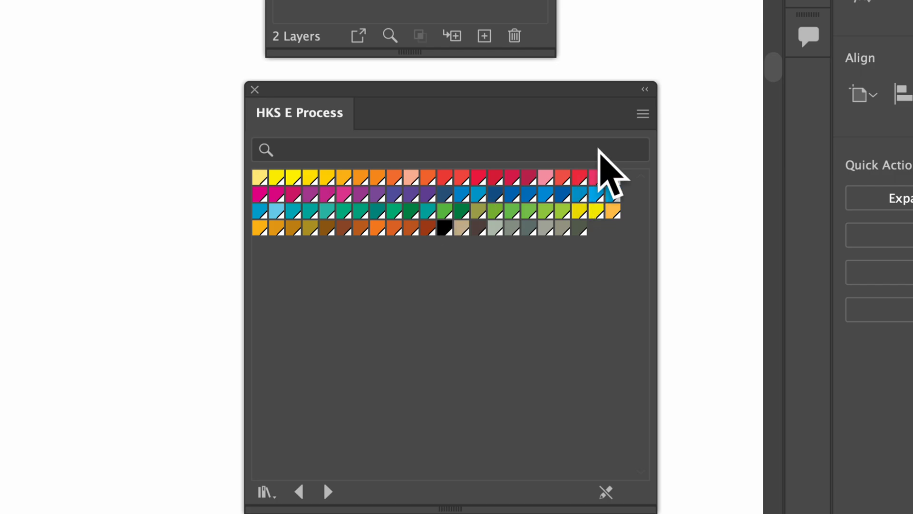
left_click(255, 90)
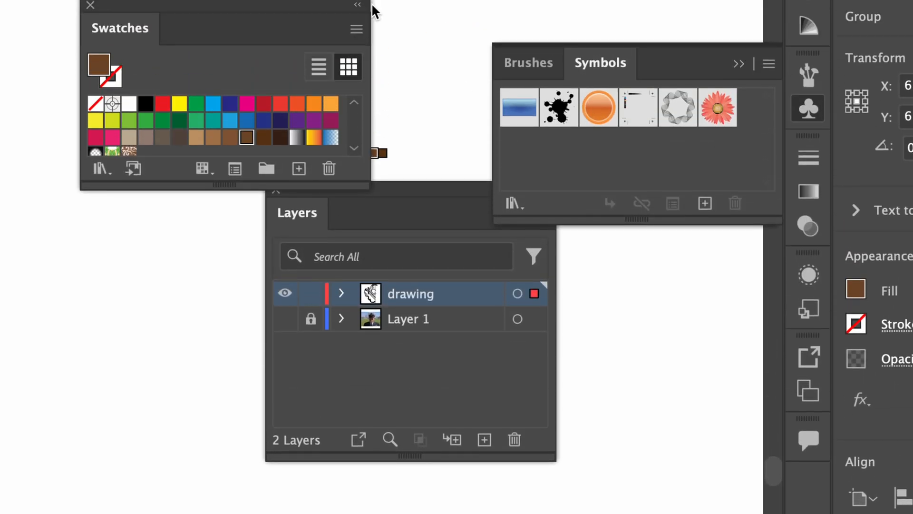
Open the TRUMATCH color book as a swatch library
left_click(356, 29)
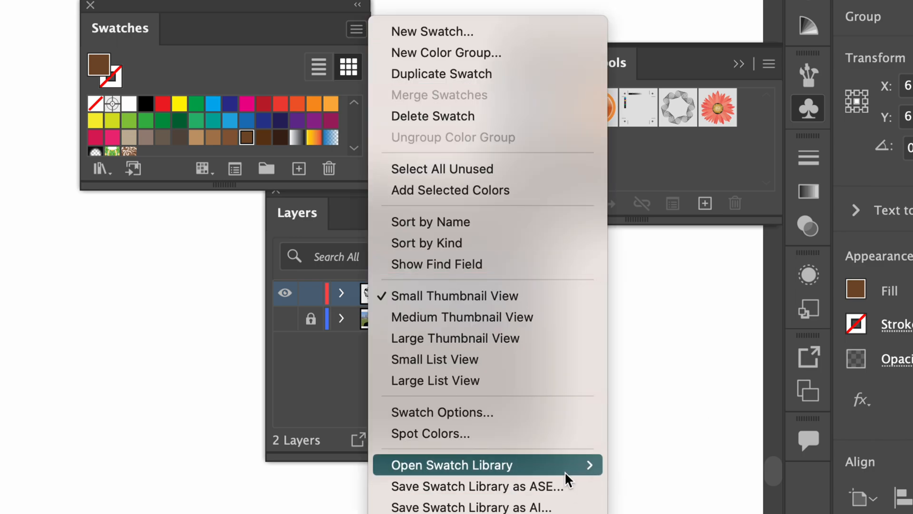
mouse_move(589, 469)
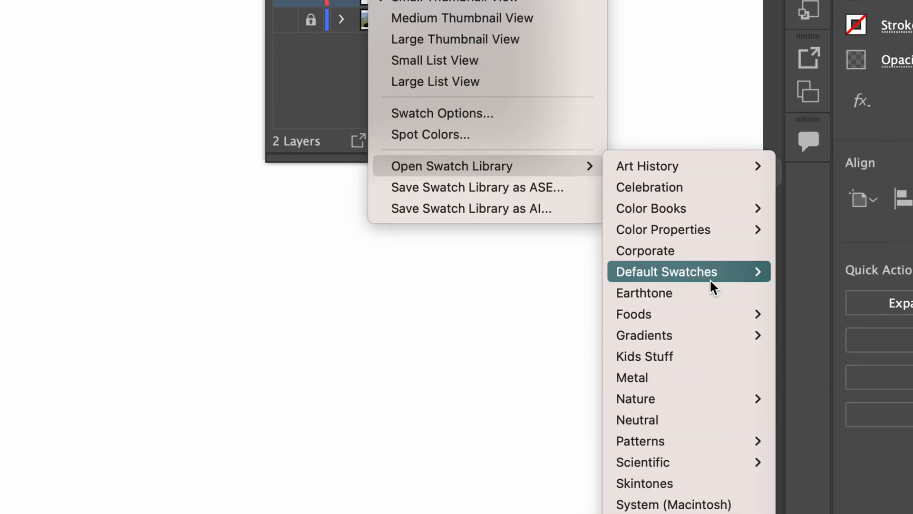
mouse_move(712, 263)
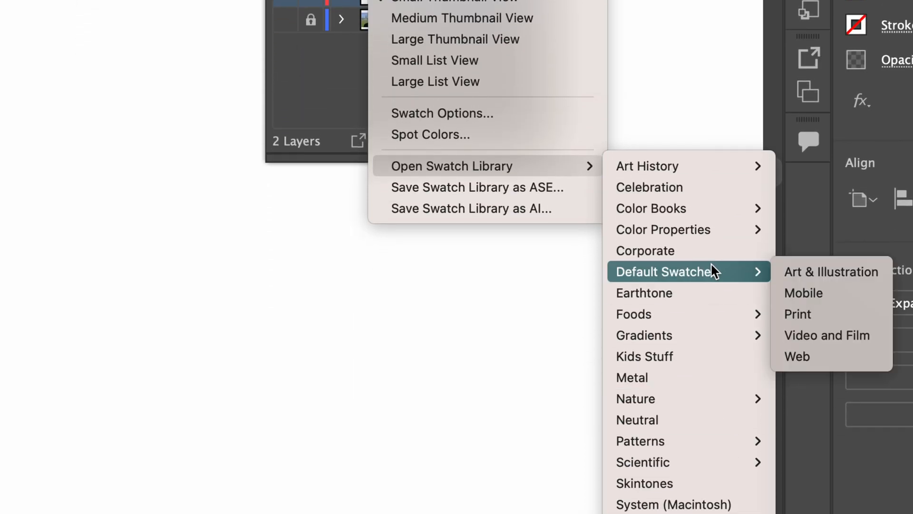
mouse_move(707, 213)
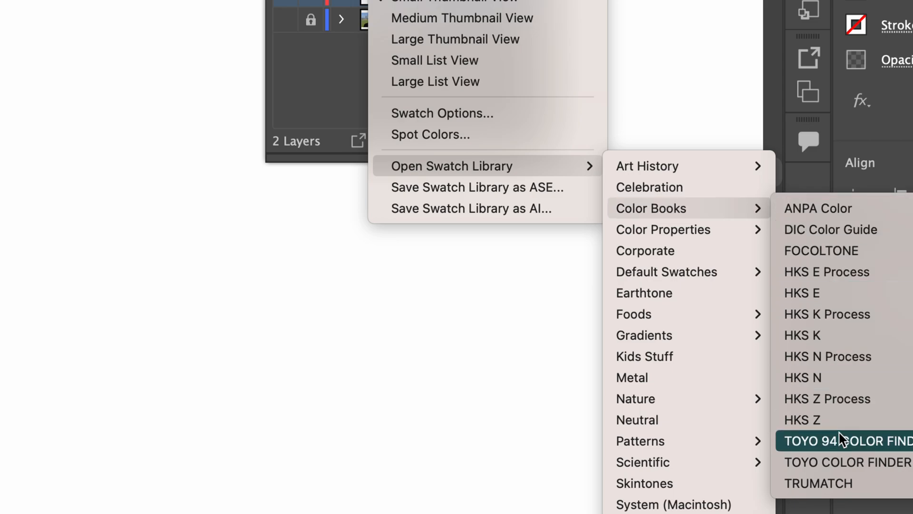
left_click(846, 484)
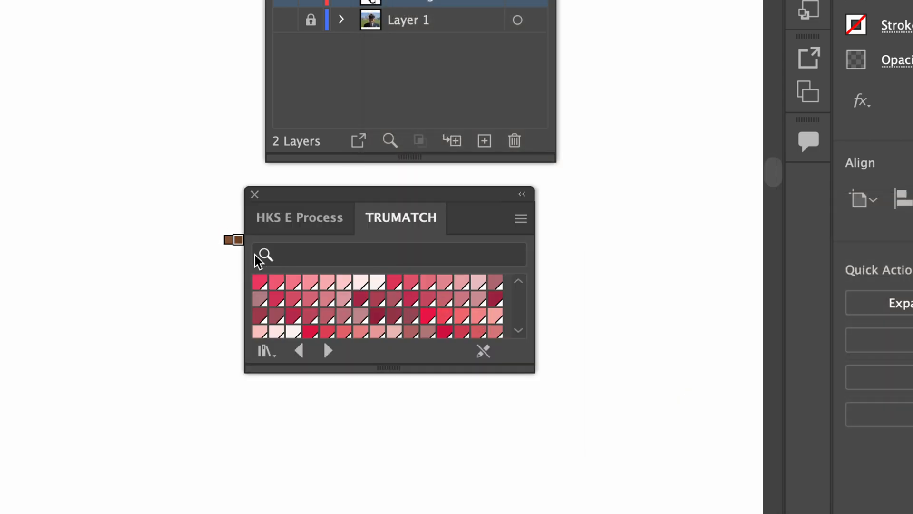
Enlarge the TRUMATCH library to show its teal colors, and add a light teal and a darker teal to the document swatches
left_click_drag(531, 368, 601, 472)
left_click_drag(587, 316, 587, 361)
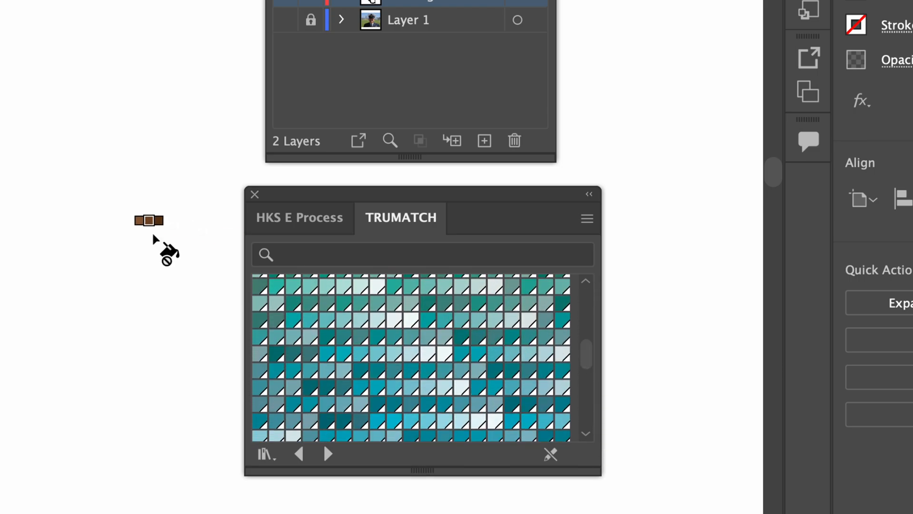
left_click(291, 284)
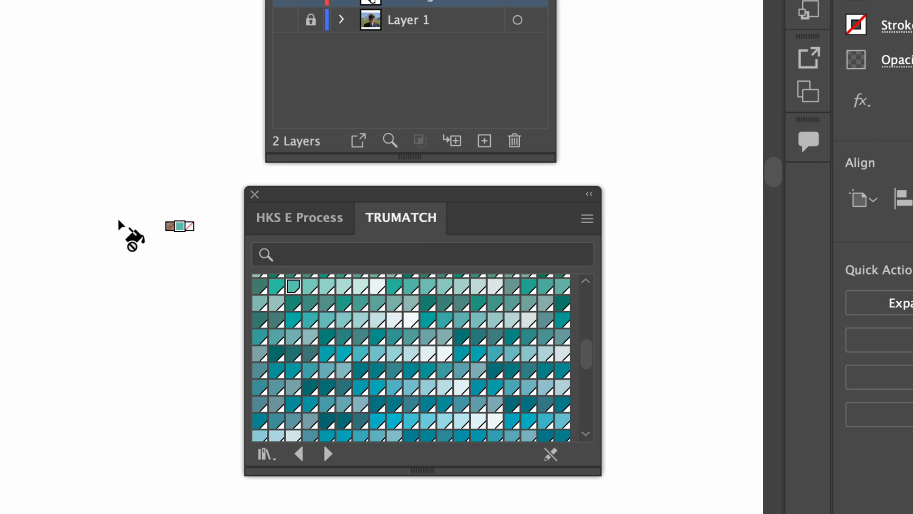
left_click(294, 319)
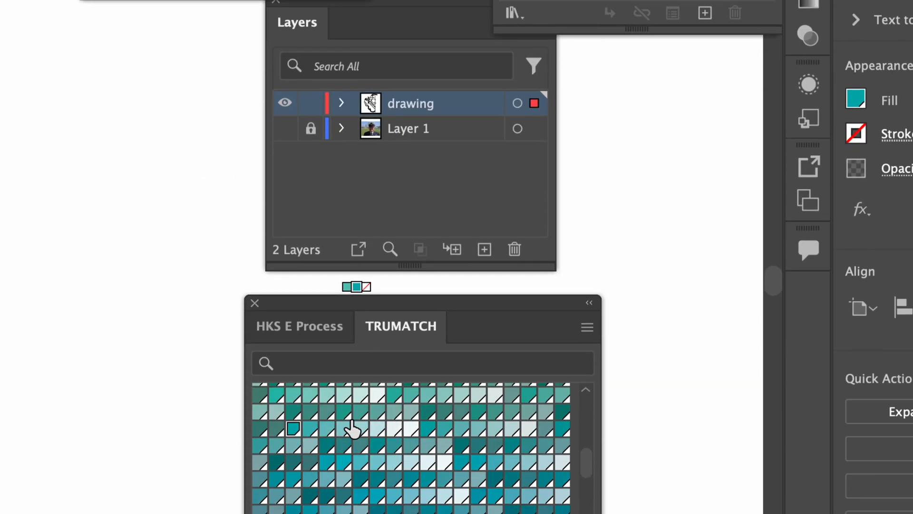
Enlarge the Swatches panel so that all its swatches and color groups are shown
left_click_drag(352, 428, 162, 190)
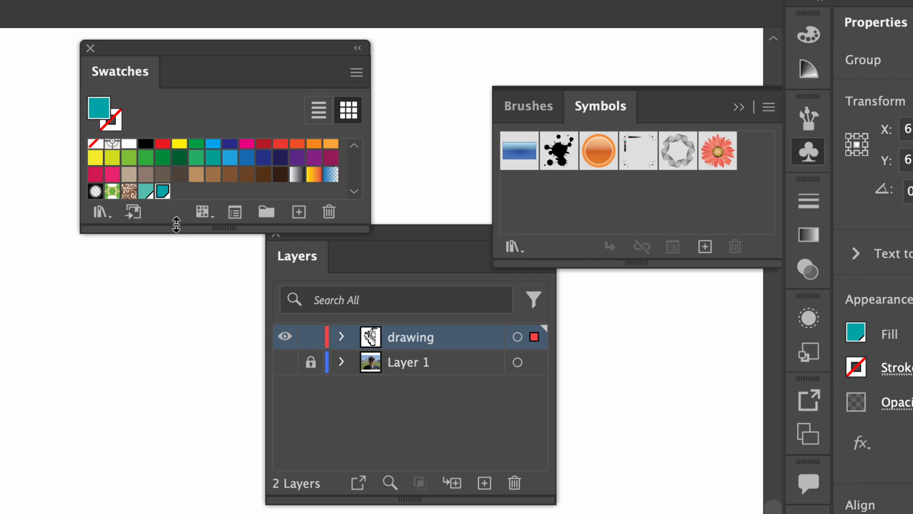
left_click_drag(176, 225, 192, 331)
left_click_drag(132, 291, 33, 157)
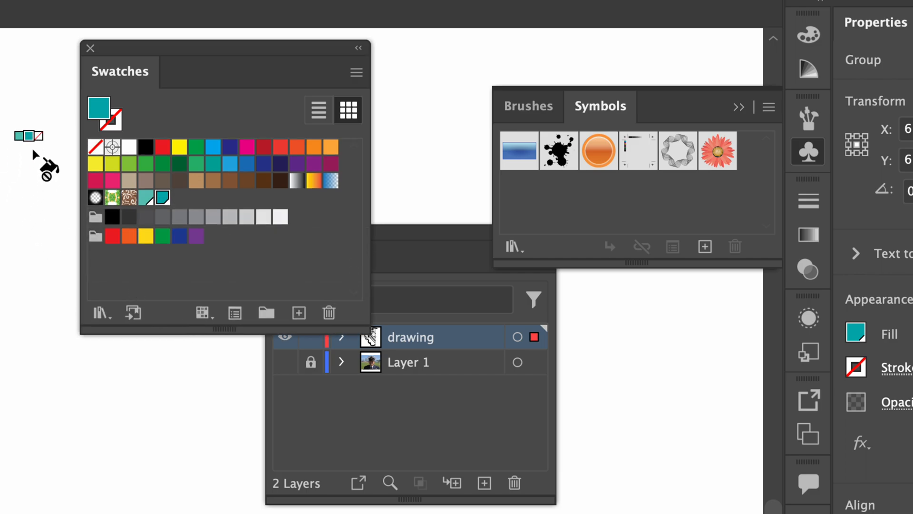
Cycle the Live Paint Bucket's fill back and forth through the swatches, stopping on the light teal TRUMATCH color
key("Right")
key("Right")
key("Right")
key("Left")
key("Left")
key("Left")
key("Left")
key("Left")
key("Left")
key("Left")
key("Left")
key("Right")
key("Right")
key("Right")
key("Right")
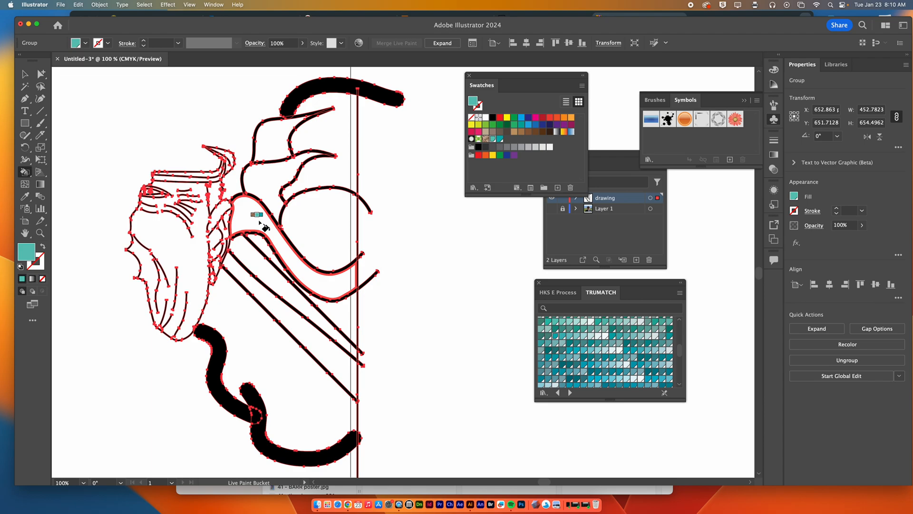
Fill the lower diagonal band with light teal, the upper diagonal band with darker teal, and the curved ribbon with red
left_click(233, 267)
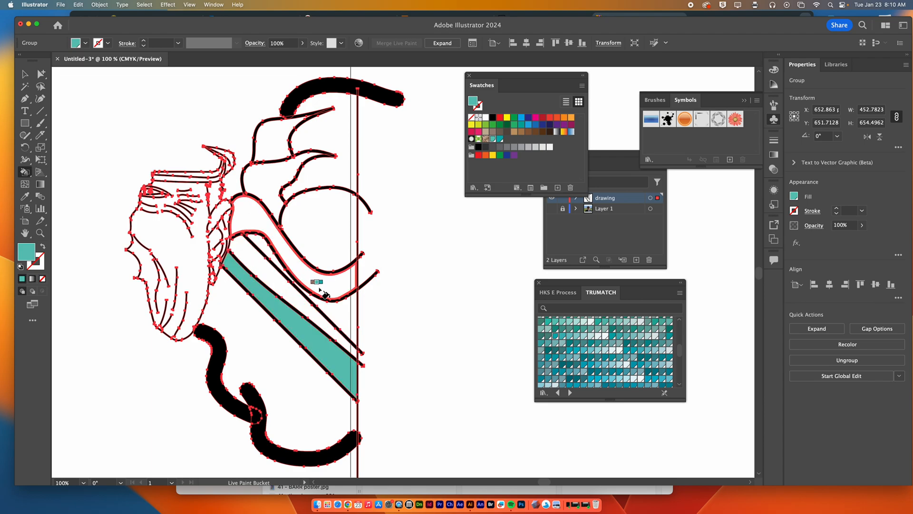
key("Right")
left_click(252, 260)
key("Up")
key("Up")
key("Up")
left_click(252, 208)
Fill the wavy shape above the red ribbon with bright blue and the shape above it with dark blue
key("Right")
key("Right")
key("Right")
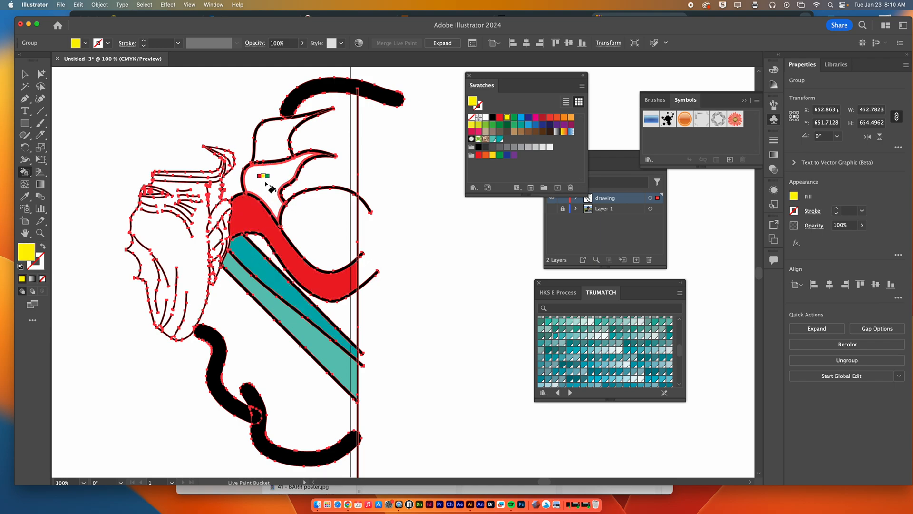
left_click(272, 189)
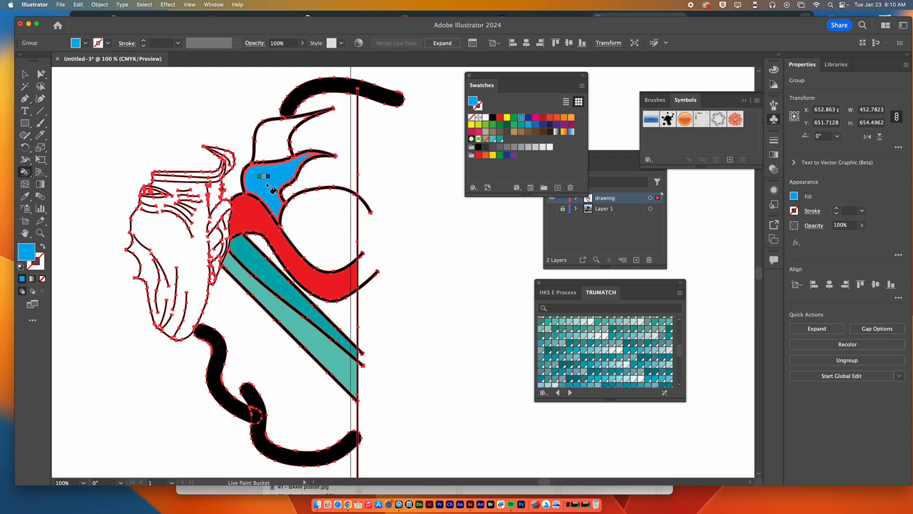
key("Right")
left_click(273, 142)
Fill the large round shape behind the head with an orange-red swatch
key("Right")
key("Right")
key("Right")
key("Right")
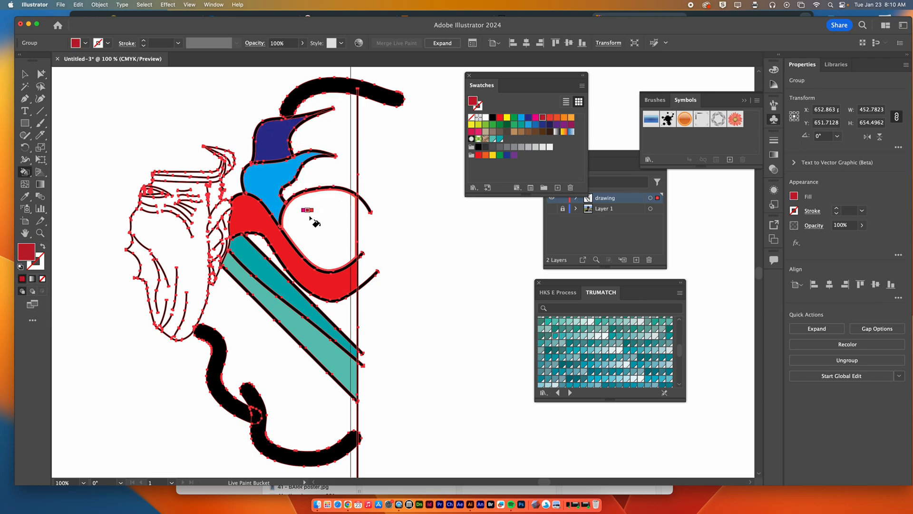
left_click(307, 215)
Fill the large round shape with yellow-green and the big area beneath the diagonal bands with green
key("Right")
key("Right")
key("Right")
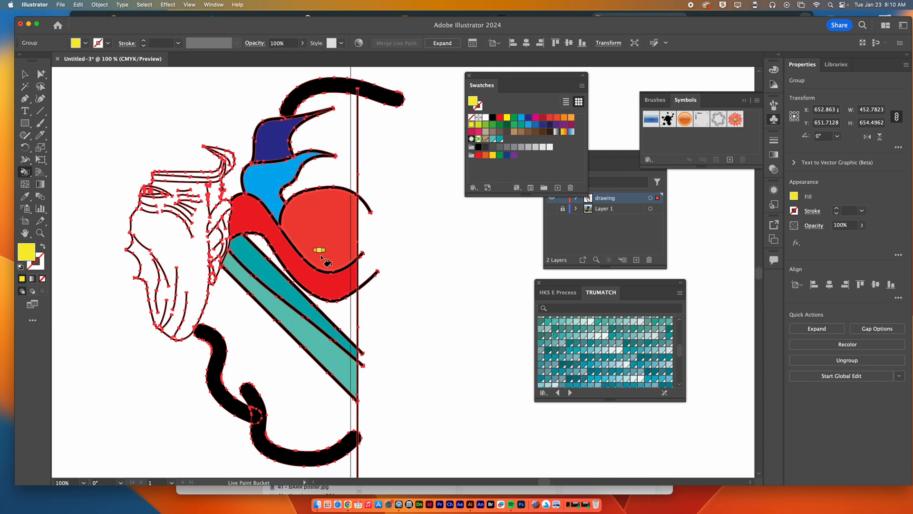
left_click(323, 252)
key("Right")
left_click(240, 316)
Cycle the fill past the greens to medium blue and fill the face with it
key("Right")
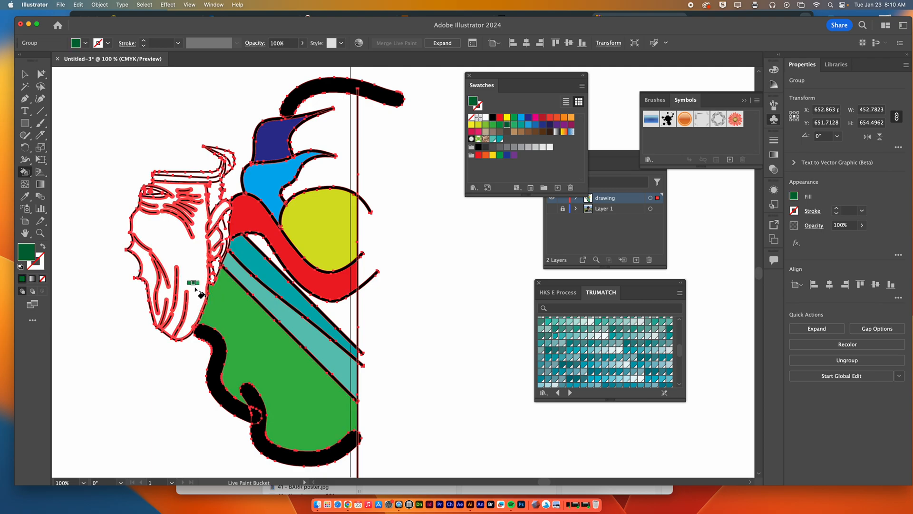
key("Right")
left_click(174, 236)
key("Right")
key("Right")
left_click(172, 236)
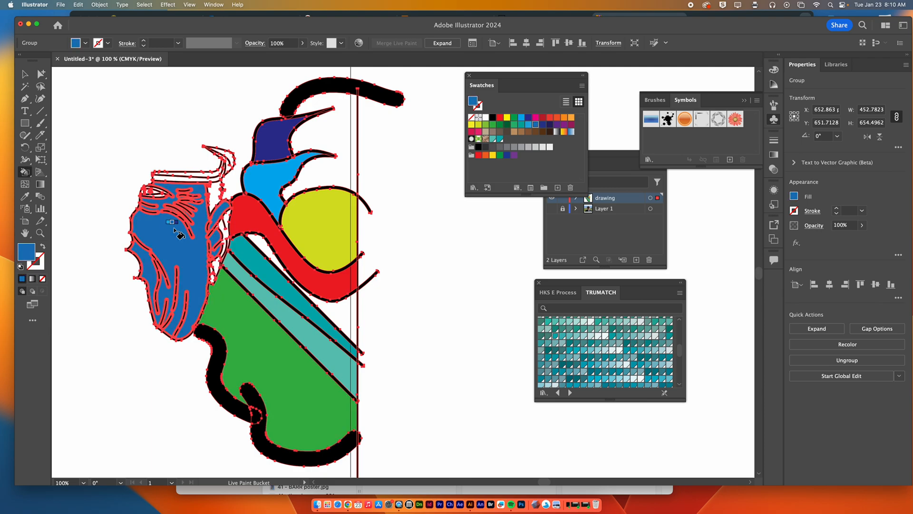
Fill the headwear's lower band with navy, the strip above it with purple, and its curled end with crimson
key("Right")
key("Right")
left_click(177, 180)
key("Right")
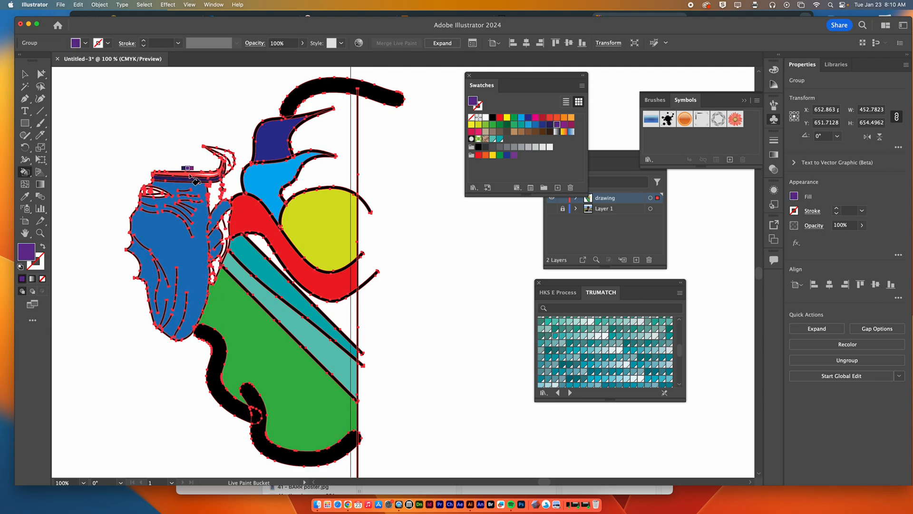
left_click(191, 175)
key("Right")
key("Right")
left_click(223, 159)
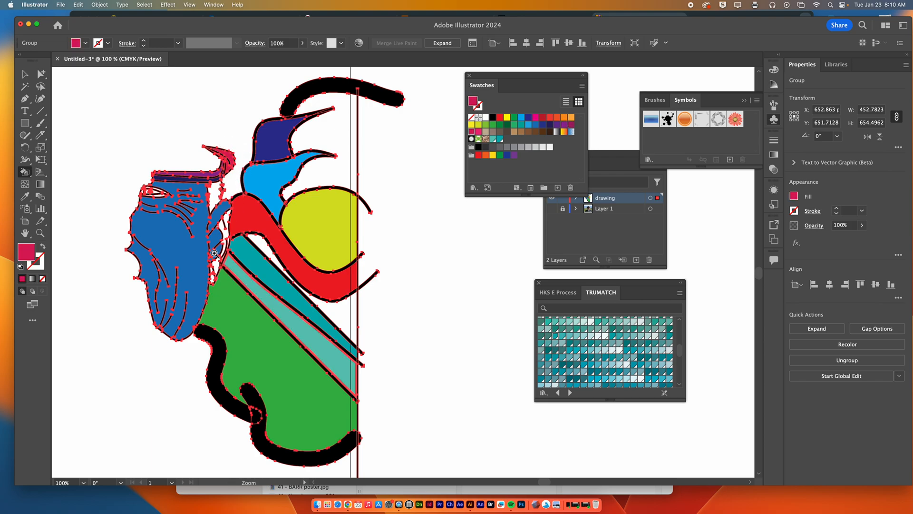
Fill the white outer area of the ear with a taupe brown swatch
scroll(214, 255, "up", 10)
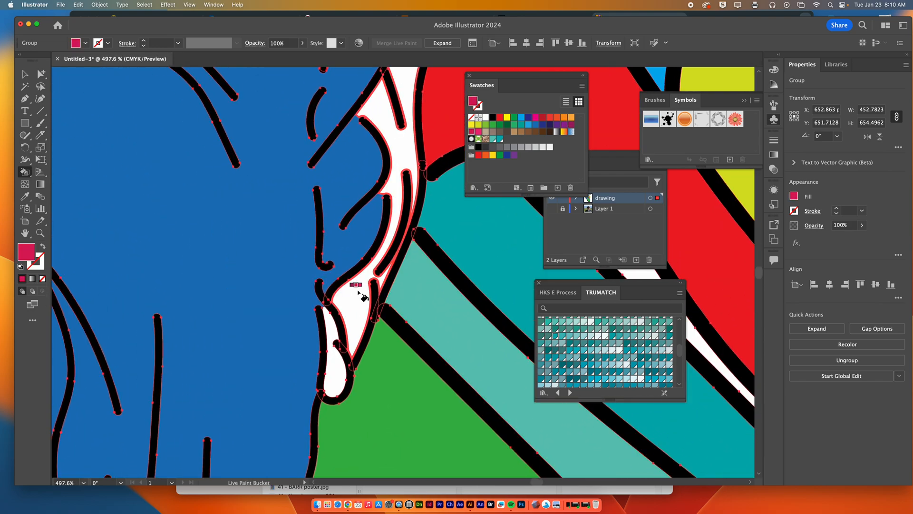
key("Right")
key("Right")
key("Right")
key("Right")
key("Right")
key("Right")
left_click(361, 295)
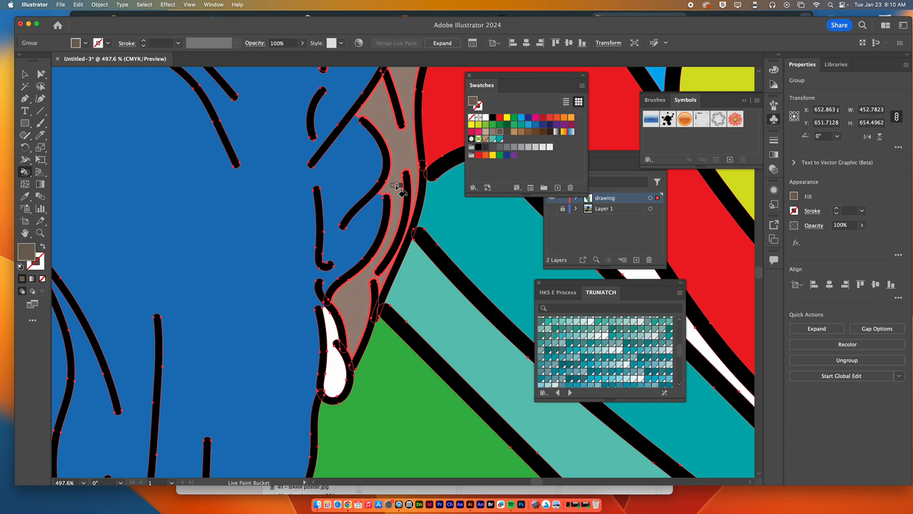
Fill the earlobe with a medium tan-brown swatch
left_click(343, 333)
key("Right")
key("Right")
key("Right")
key("Right")
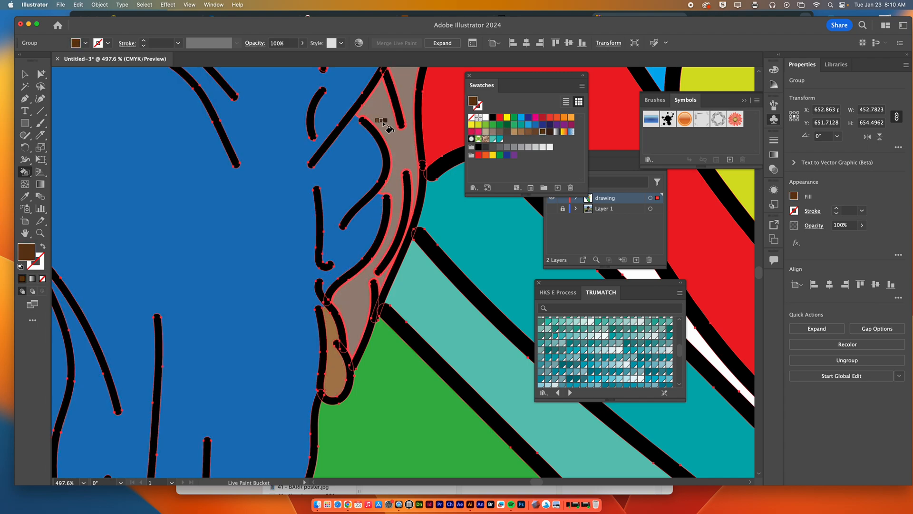
Fill the white area above the ear with the white-to-black gradient swatch
scroll(380, 118, "up", 2)
scroll(380, 118, "up", 6)
key("Right")
key("Right")
key("Right")
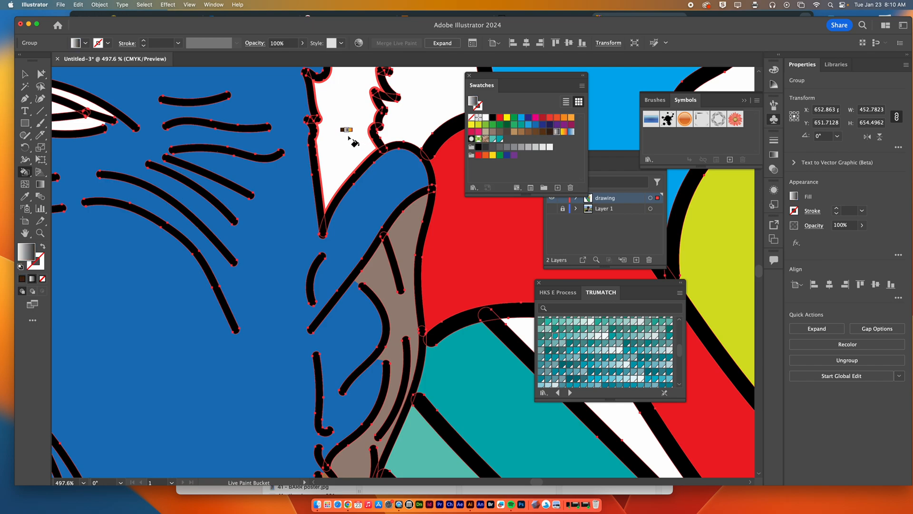
key("Left")
left_click(349, 137)
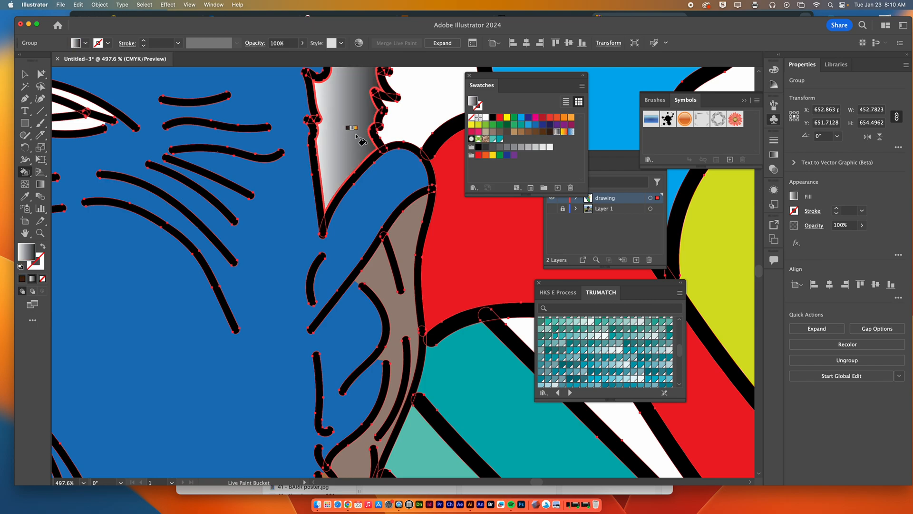
Fill the areas around the eye with blue sampled from the face, and the iris with navy sampled from the headwear band
left_click_drag(129, 146, 366, 214)
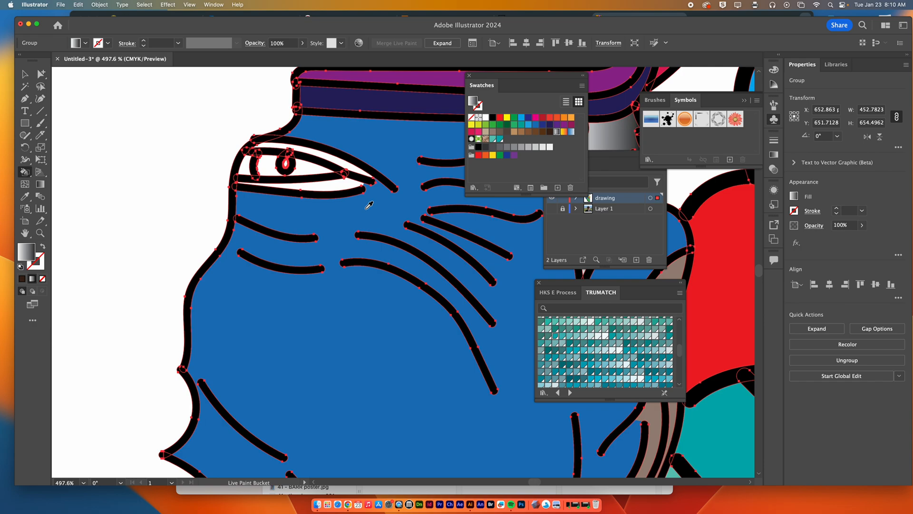
left_click(373, 202, "alt")
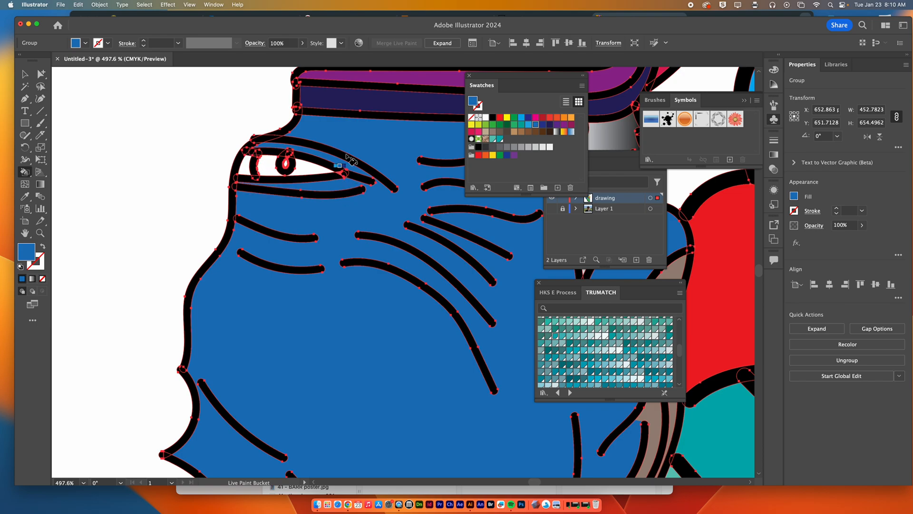
left_click(364, 95, "alt")
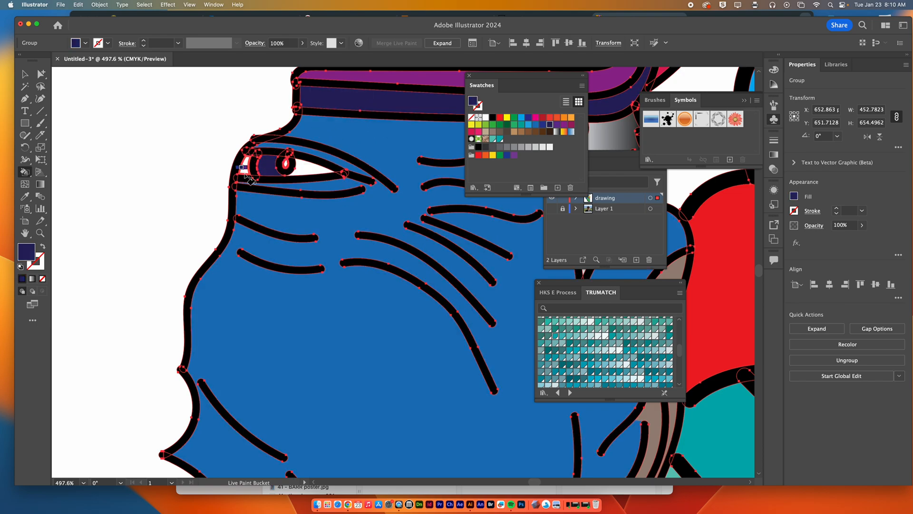
key("super+0")
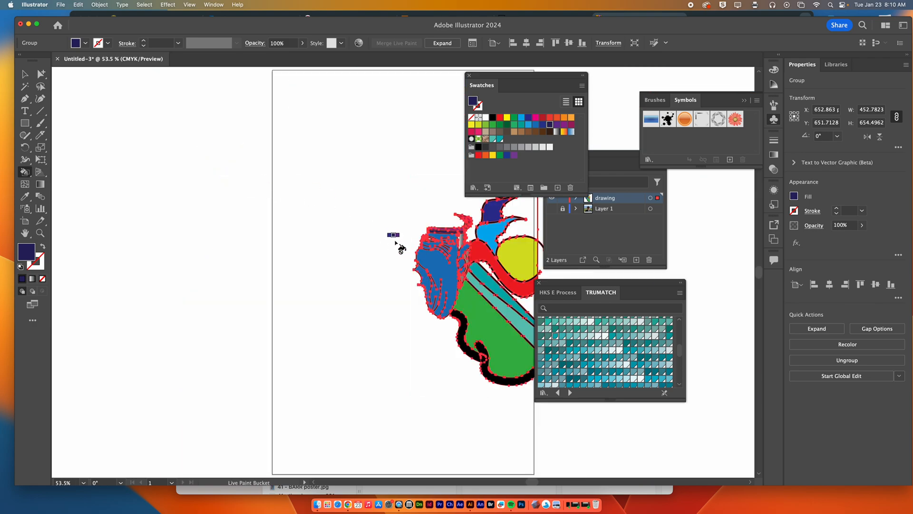
Deselect the artwork and fill the white gap between the red ribbon and the teal bands with navy using the Live Paint Bucket
left_click(25, 74)
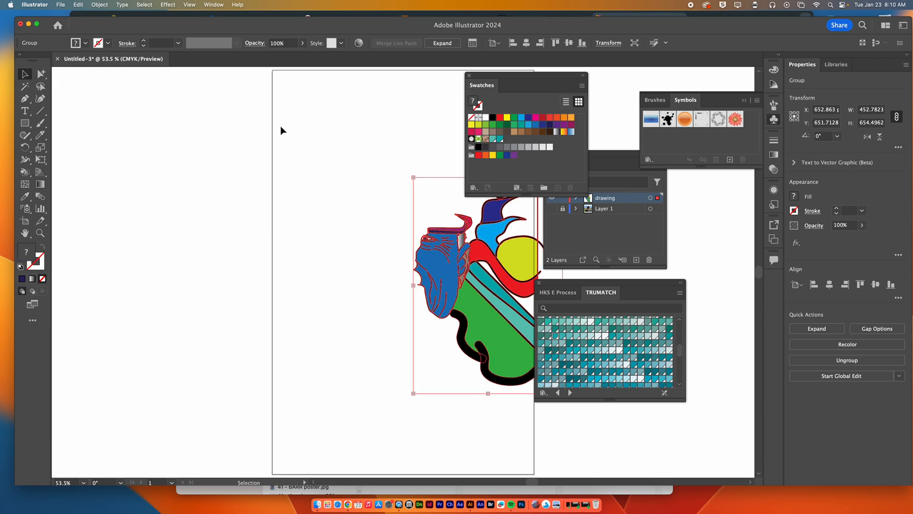
left_click(407, 194)
left_click_drag(408, 194, 252, 152)
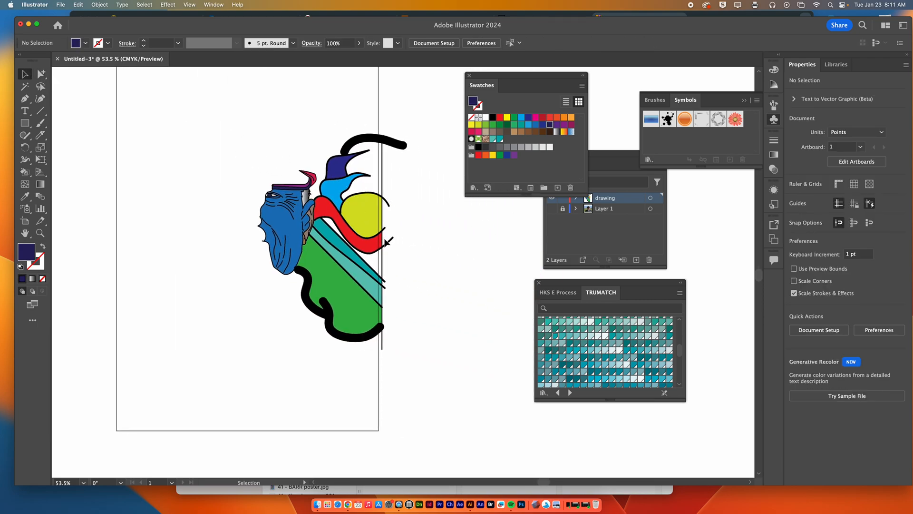
left_click_drag(28, 175, 82, 183)
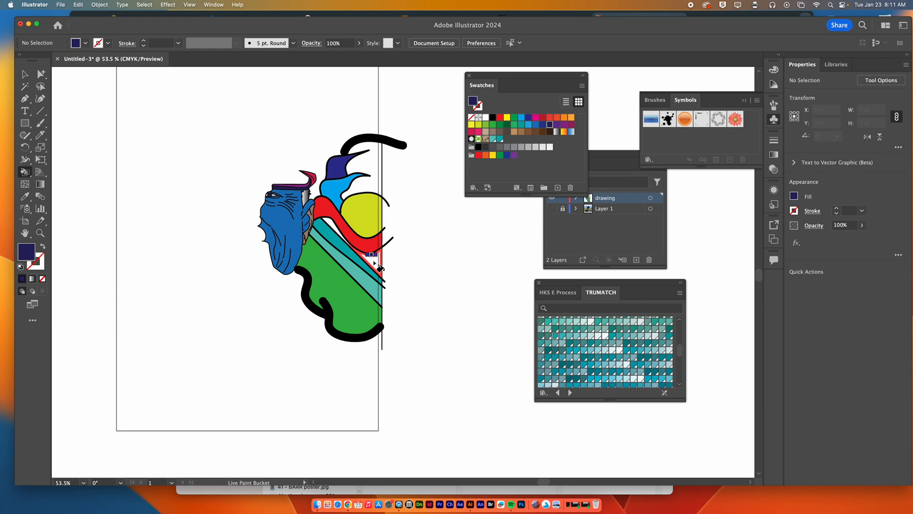
left_click(367, 256)
left_click(372, 261)
Fill the remaining sliver beneath the red ribbon with purple and the background above the round shape with hot pink
key("Right")
key("Right")
left_click(335, 229)
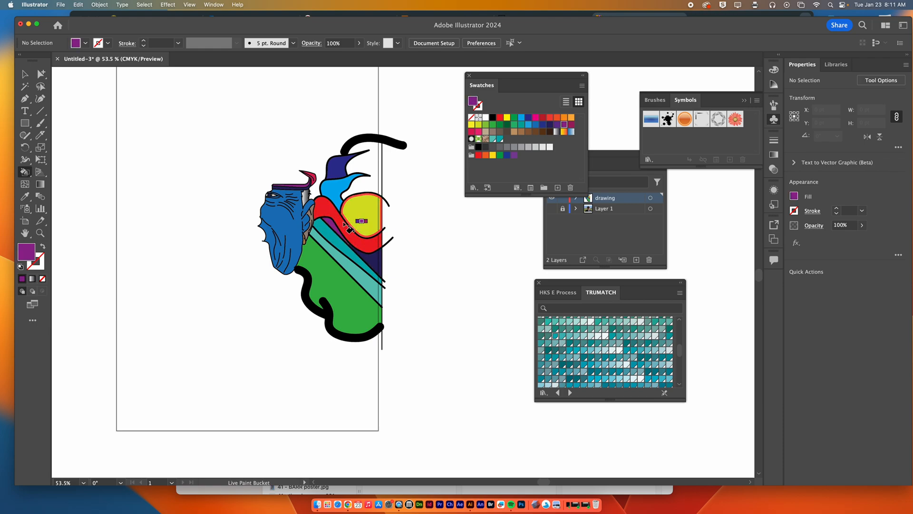
key("Right")
key("Right")
left_click(363, 189)
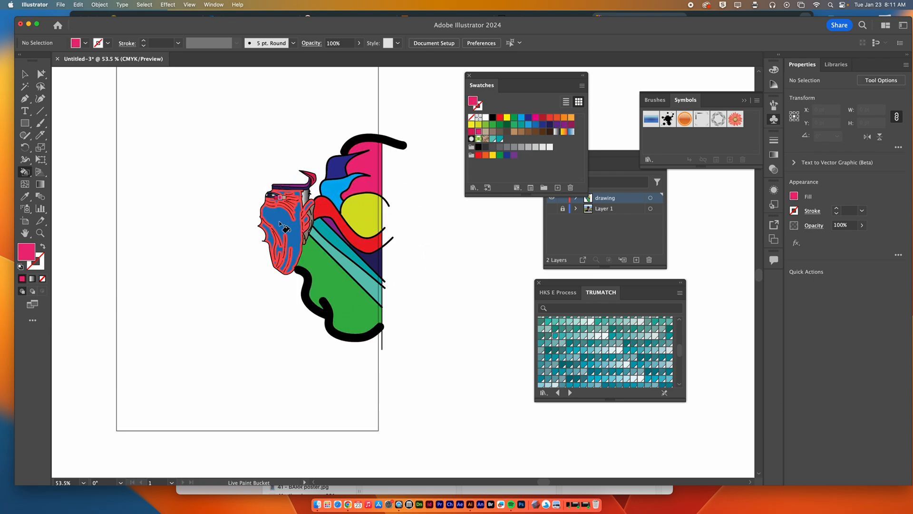
Switch to Chrome to view the Romero Britto limited edition prints, and return to Illustrator
left_click(348, 504)
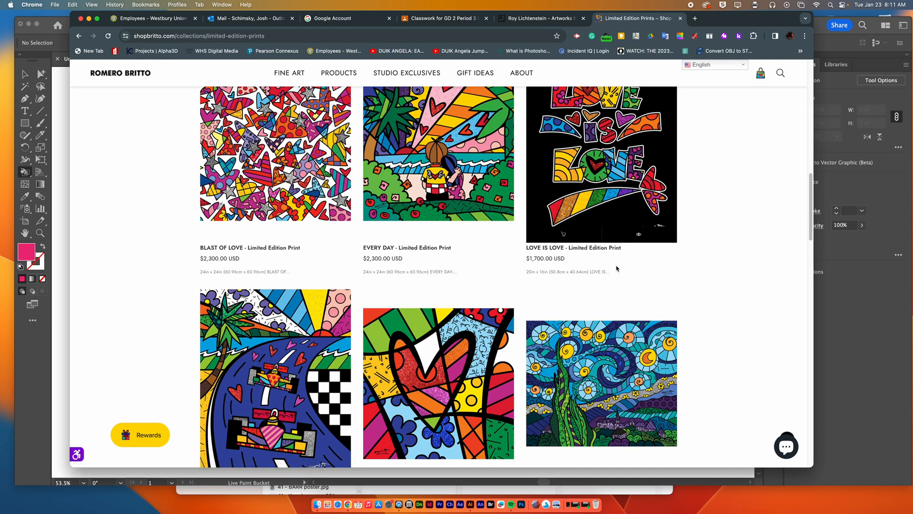
left_click(55, 198)
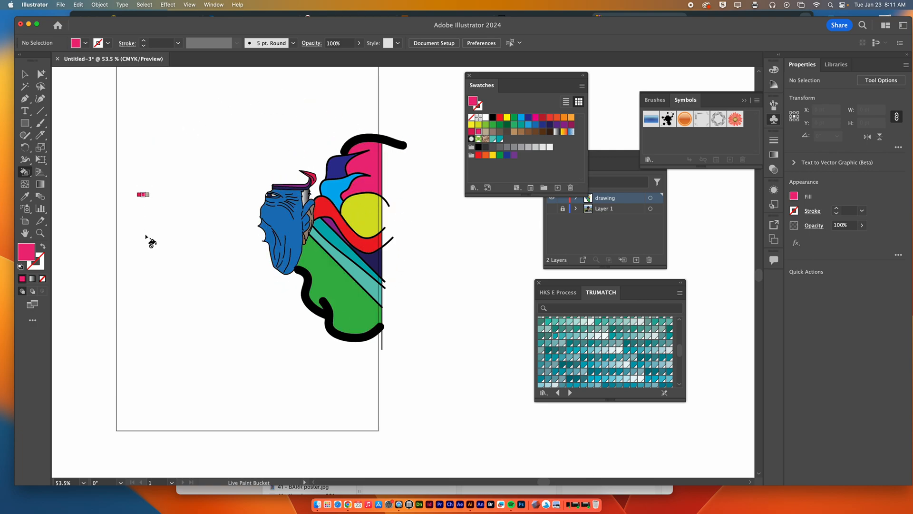
Select all the artwork and expand the Live Paint group with Object, Fill and Stroke enabled
left_click(25, 75)
mouse_move(255, 137)
left_mouse_down()
mouse_move(469, 381)
mouse_move(440, 347)
left_mouse_up()
left_click(139, 5)
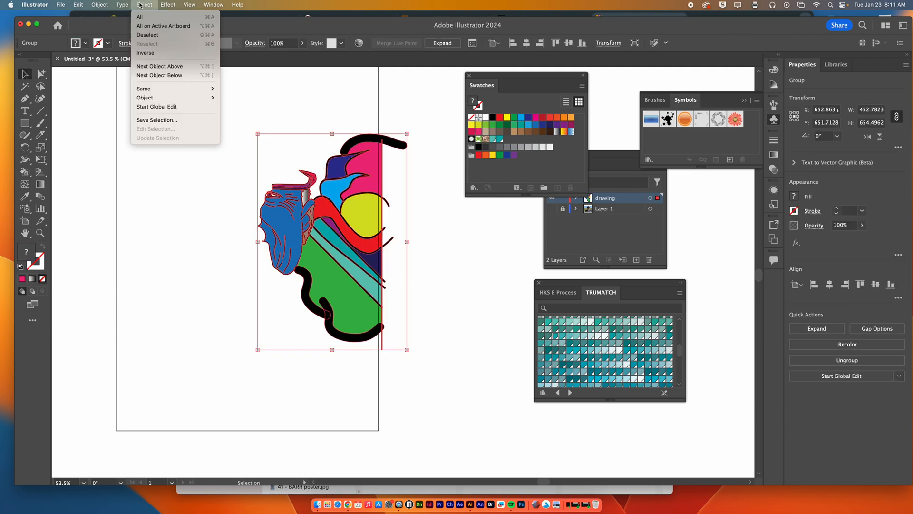
left_click(154, 19)
left_click(100, 4)
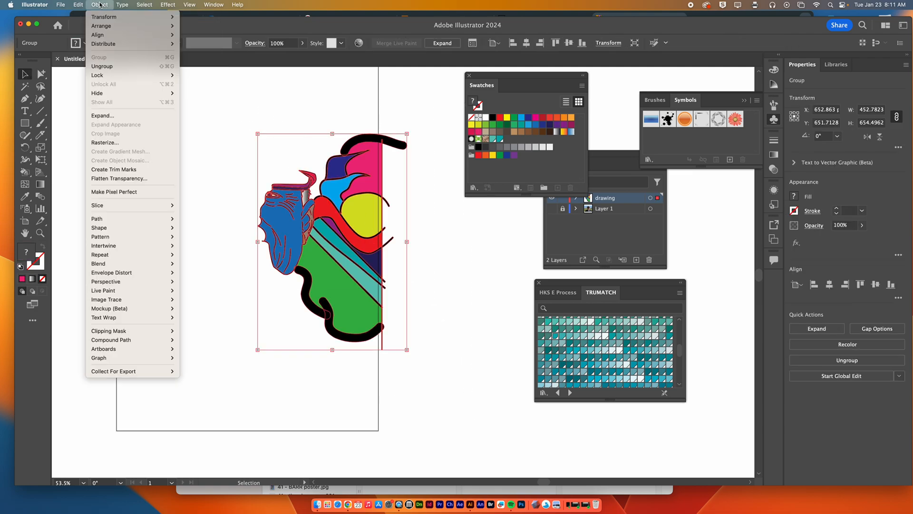
left_click(127, 118)
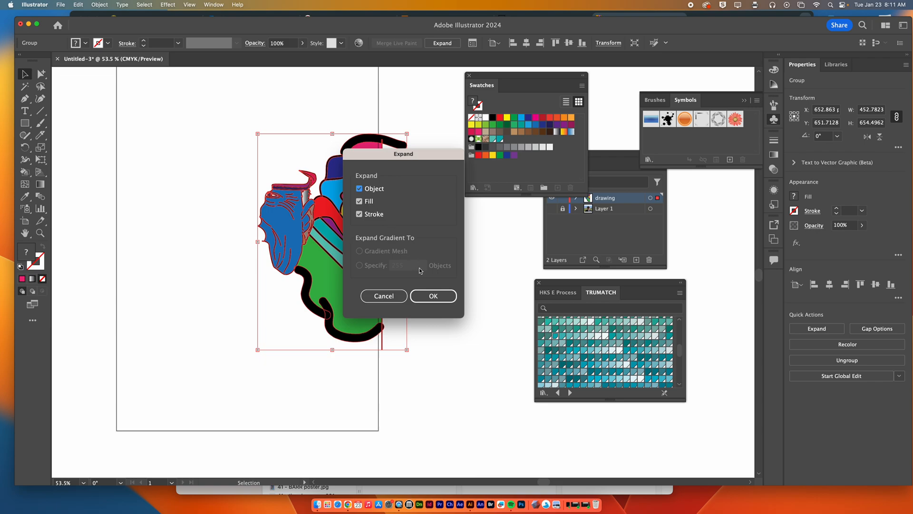
left_click(437, 296)
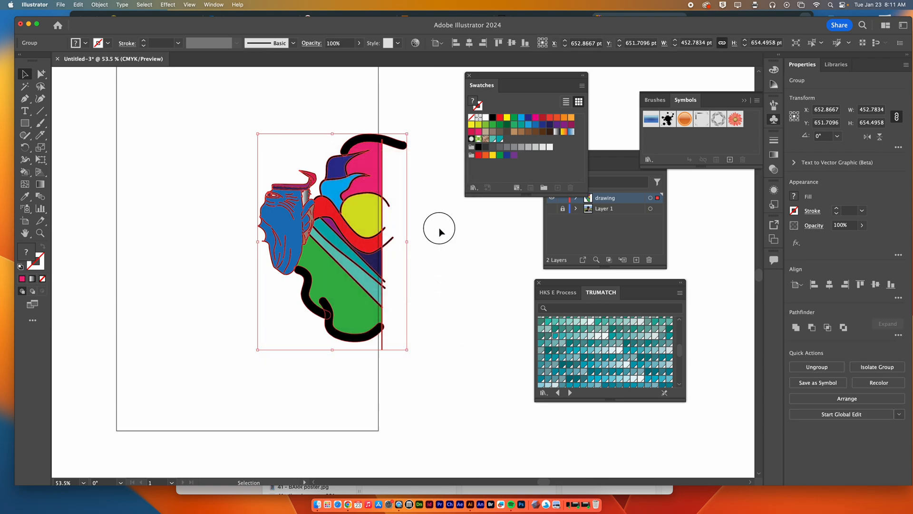
Try to pull the pink background piece out of the expanded artwork with the Group Selection tool, and undo the move
left_click(439, 232)
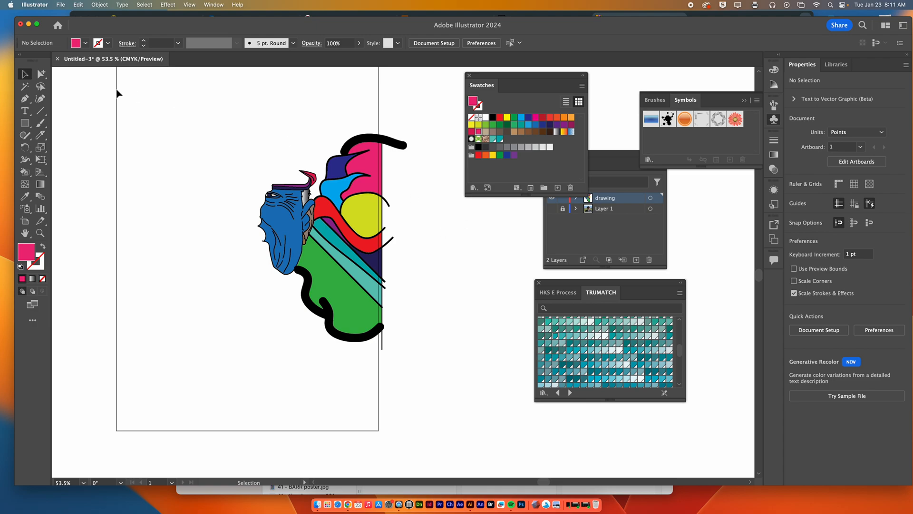
left_click_drag(42, 75, 84, 88)
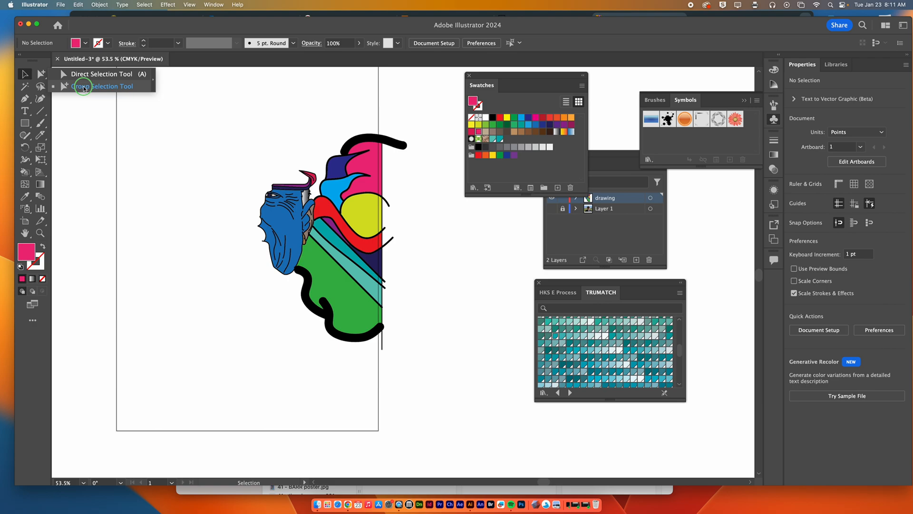
left_click_drag(84, 89, 83, 89)
left_click_drag(366, 164, 246, 118)
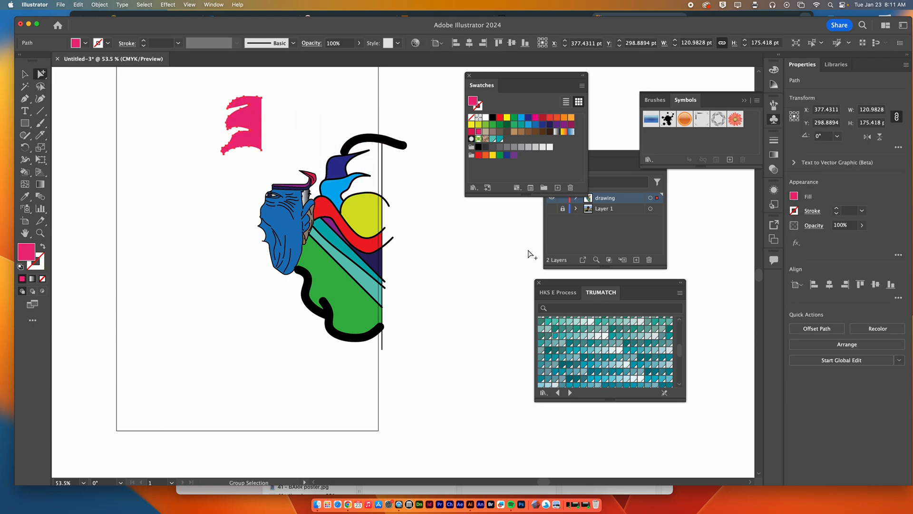
key("super+z")
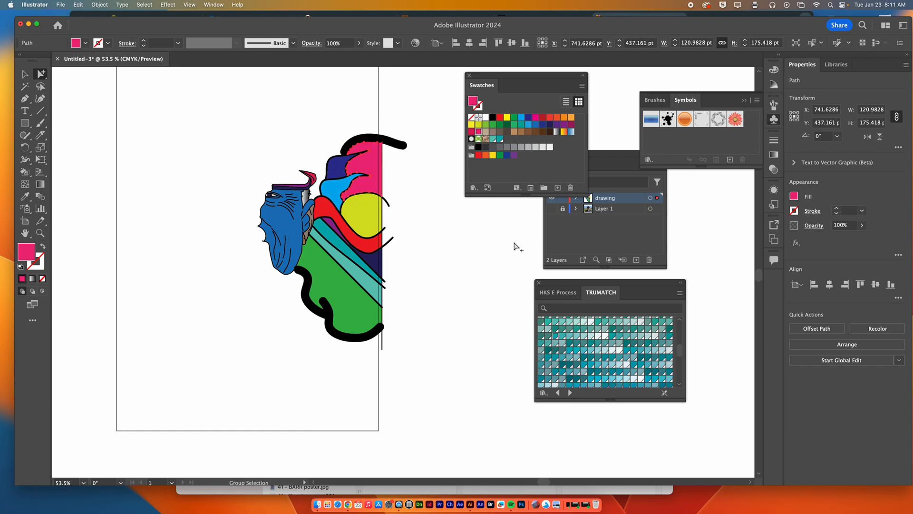
left_click(430, 205)
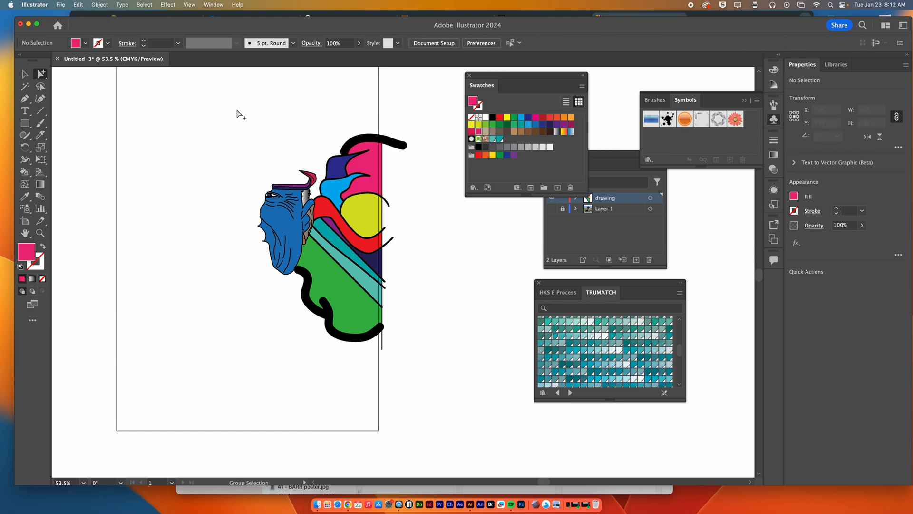
Select and group all the artwork, and slice wavy cuts across the green area, diagonal bands, ribbon and round shape with the Knife tool
mouse_move(262, 119)
left_mouse_down()
mouse_move(368, 211)
mouse_move(435, 377)
left_mouse_up()
key("super+g")
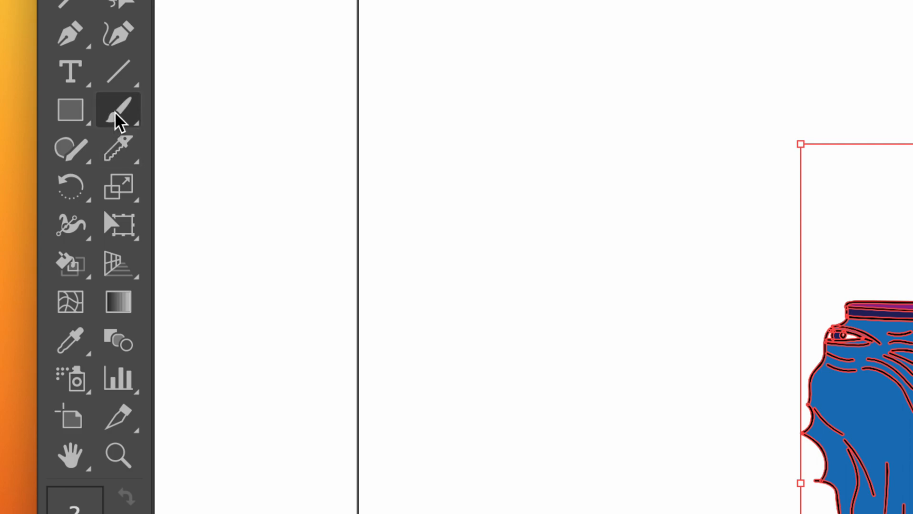
left_click(81, 142)
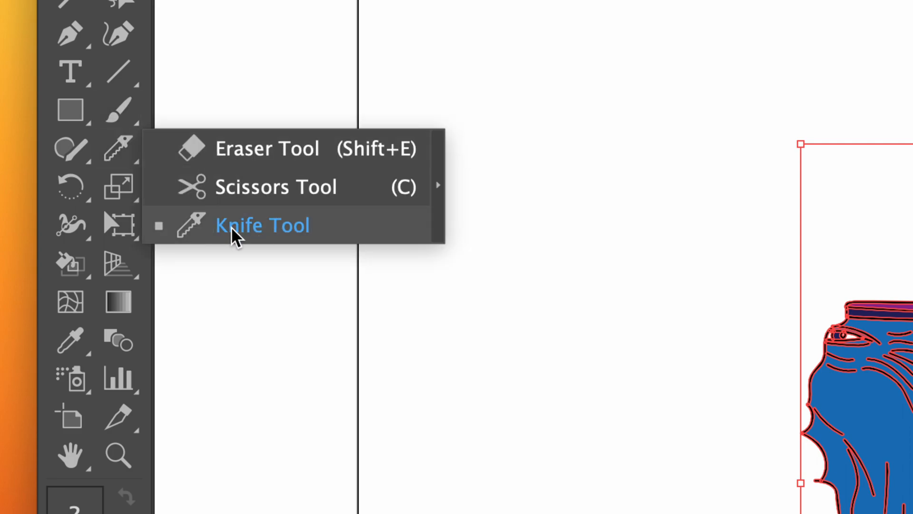
left_click(252, 224)
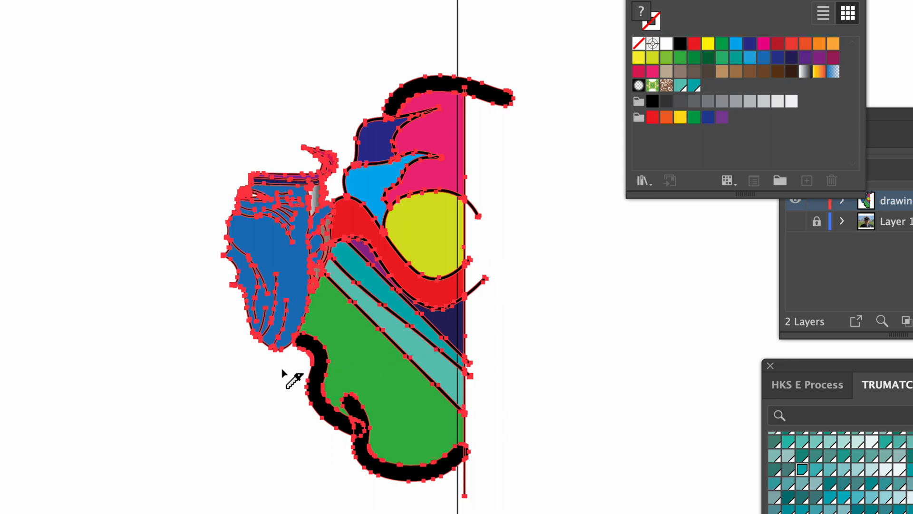
mouse_move(282, 366)
left_mouse_down()
mouse_move(316, 324)
mouse_move(363, 317)
mouse_move(393, 278)
mouse_move(436, 278)
mouse_move(454, 238)
mouse_move(509, 220)
left_mouse_up()
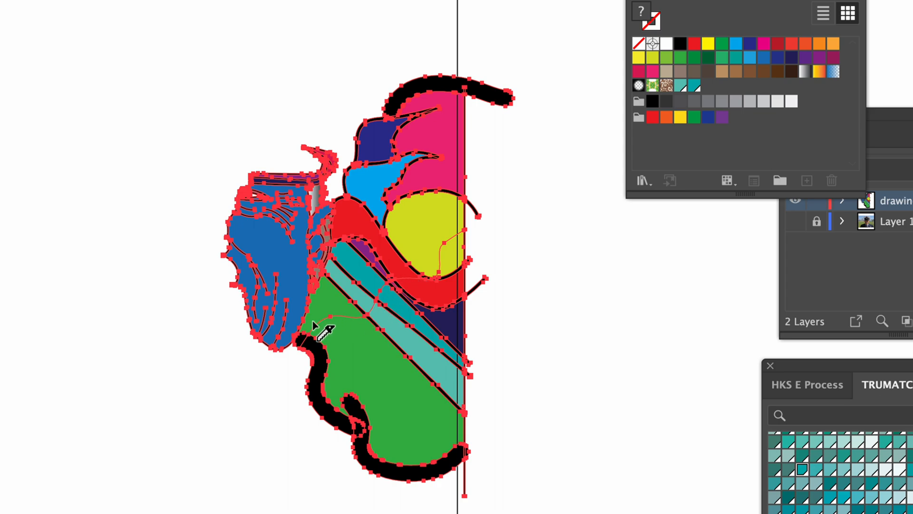
mouse_move(300, 373)
left_mouse_down()
mouse_move(347, 351)
mouse_move(367, 327)
mouse_move(393, 329)
mouse_move(420, 300)
mouse_move(499, 263)
left_mouse_up()
mouse_move(483, 318)
left_mouse_down()
mouse_move(447, 327)
mouse_move(398, 361)
mouse_move(369, 363)
mouse_move(343, 384)
mouse_move(305, 388)
mouse_move(288, 406)
left_mouse_up()
mouse_move(319, 439)
left_mouse_down()
mouse_move(372, 405)
mouse_move(400, 406)
mouse_move(418, 387)
mouse_move(449, 377)
mouse_move(473, 342)
mouse_move(498, 345)
left_mouse_up()
mouse_move(494, 399)
left_mouse_down()
mouse_move(411, 422)
mouse_move(365, 455)
mouse_move(349, 487)
mouse_move(414, 471)
mouse_move(487, 416)
mouse_move(510, 418)
left_mouse_up()
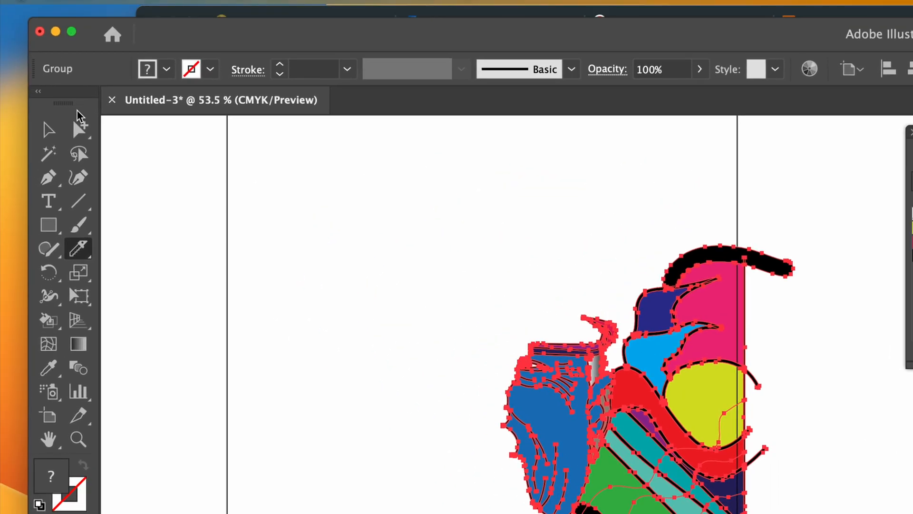
Select the cut green piece beside the top of the thick black outline with Group Selection, and move and enlarge the TRUMATCH swatch library
left_click_drag(79, 128, 145, 161)
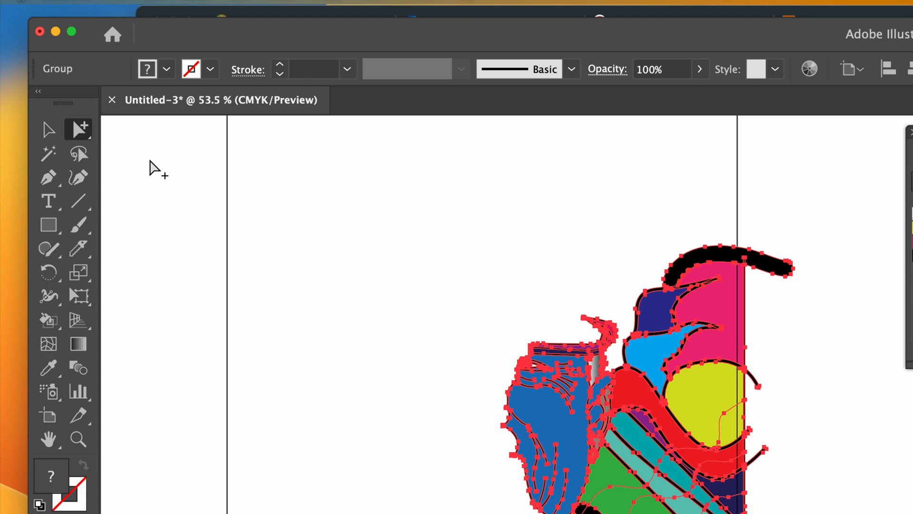
left_click(518, 296)
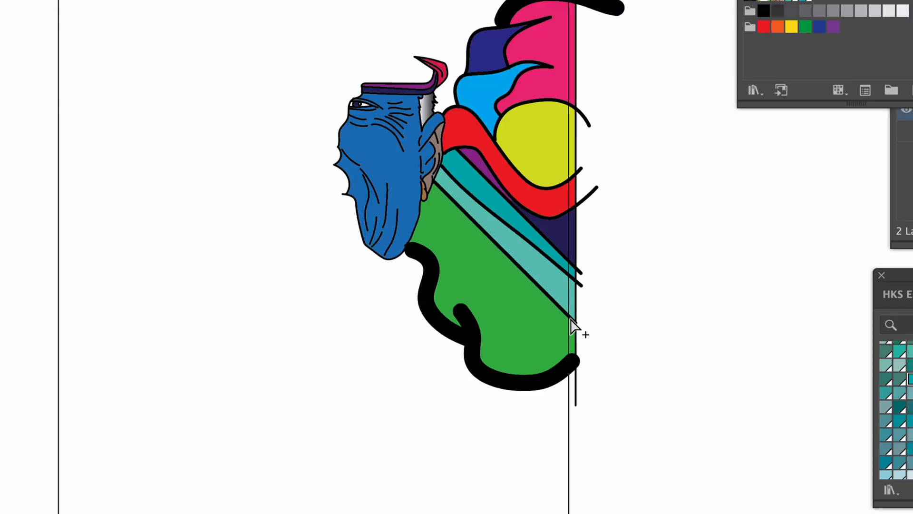
left_click(444, 223)
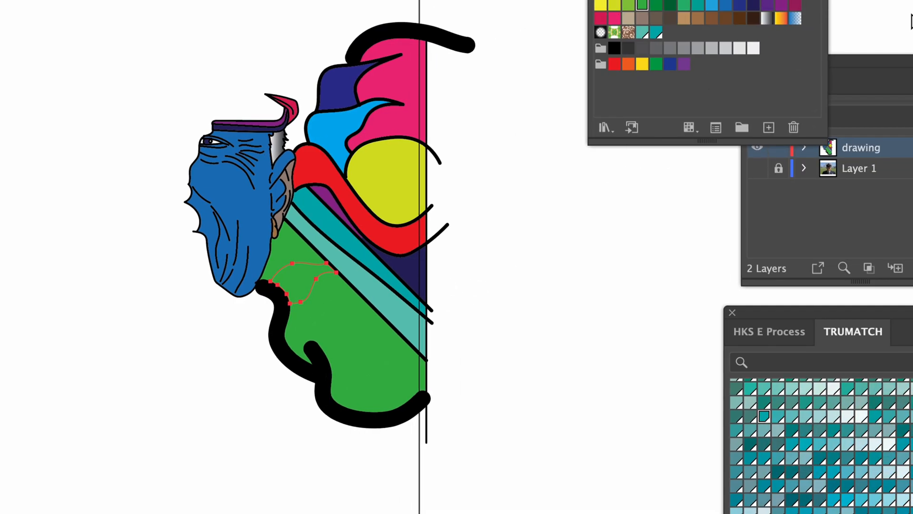
left_click_drag(821, 312, 578, 160)
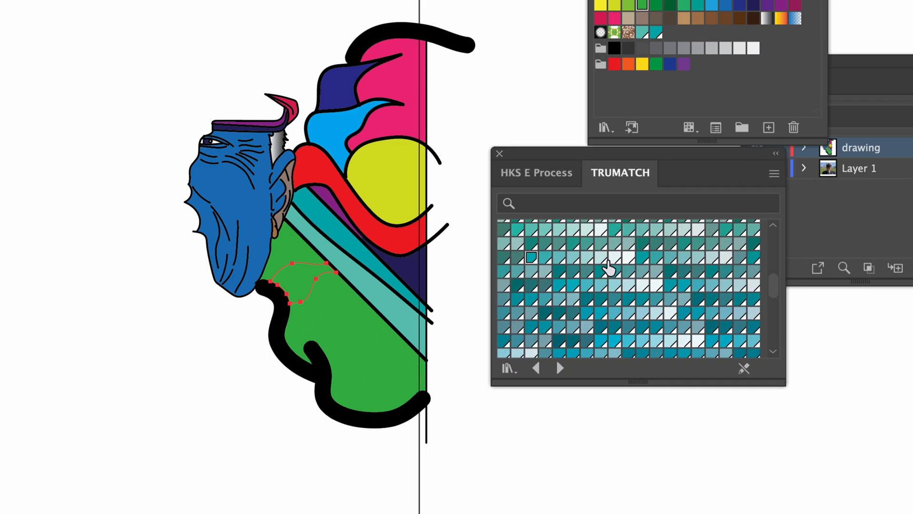
left_click_drag(777, 381, 806, 474)
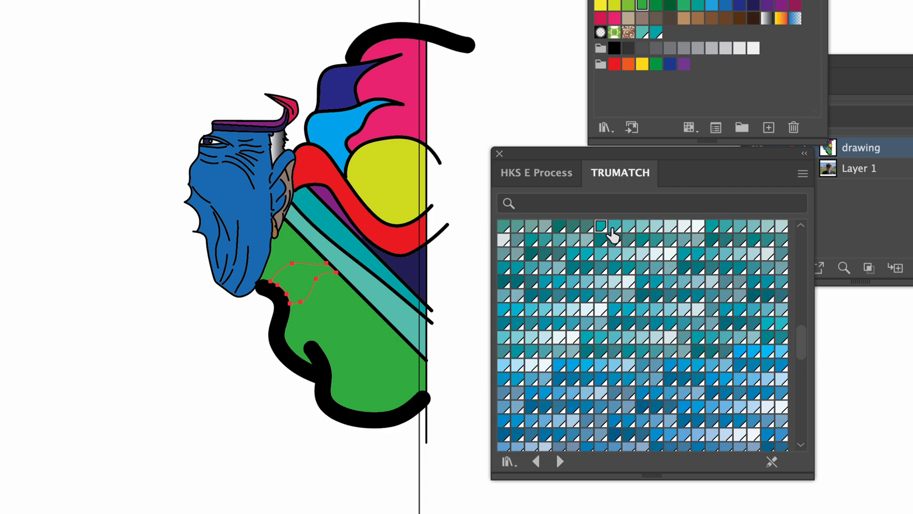
Fill five consecutive cut pieces of the green area with progressively lighter TRUMATCH teal swatches, working down towards the lower edge
left_click(612, 228)
left_click(333, 309)
left_click(629, 227)
left_click(336, 322)
left_click(645, 228)
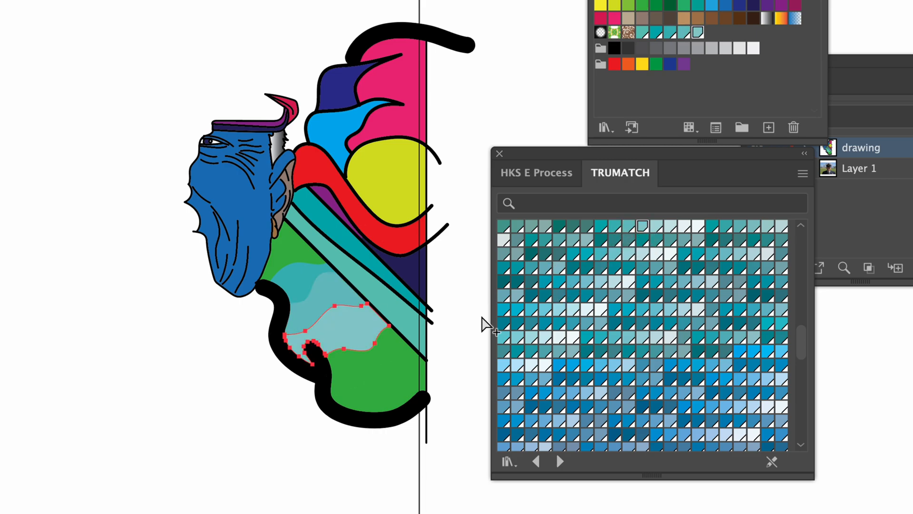
left_click(393, 360)
left_click(657, 227)
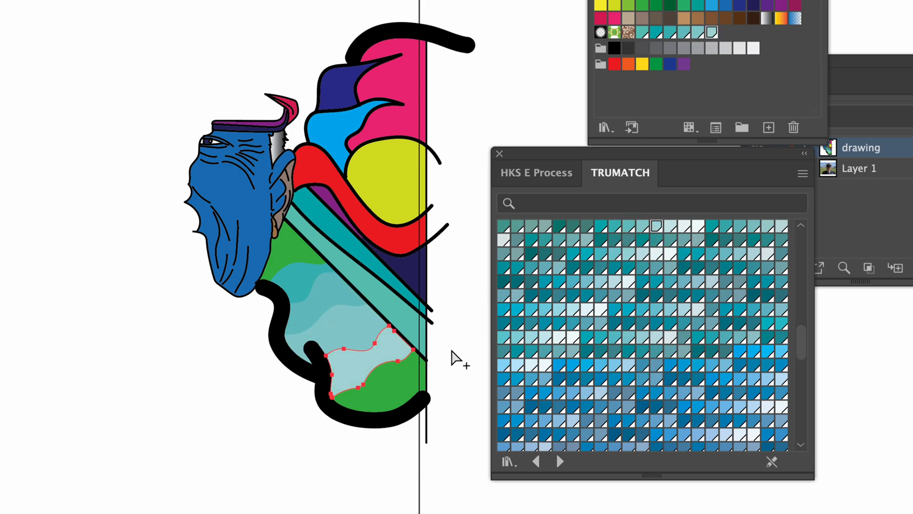
left_click(413, 374)
left_click(670, 228)
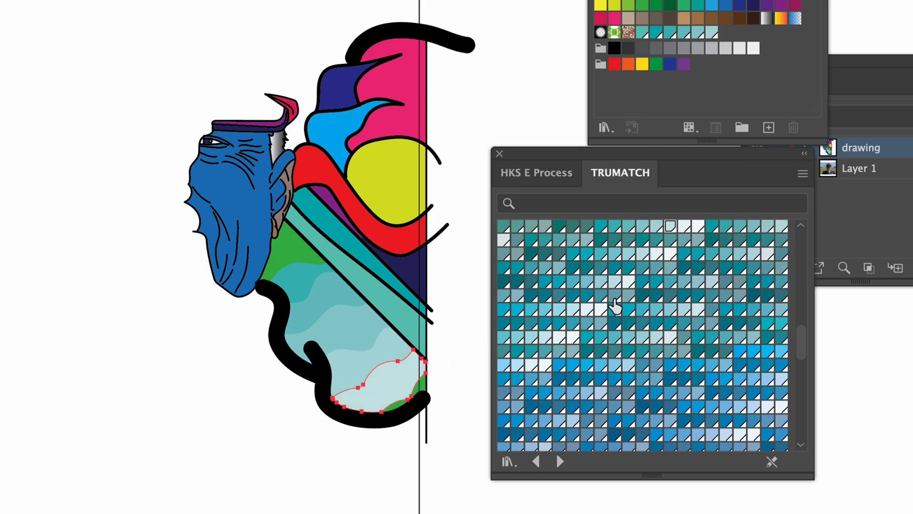
Fill the remaining green sliver at the lower edge with the palest teal and the uppermost green piece beside the neck with deep teal
key("super+a")
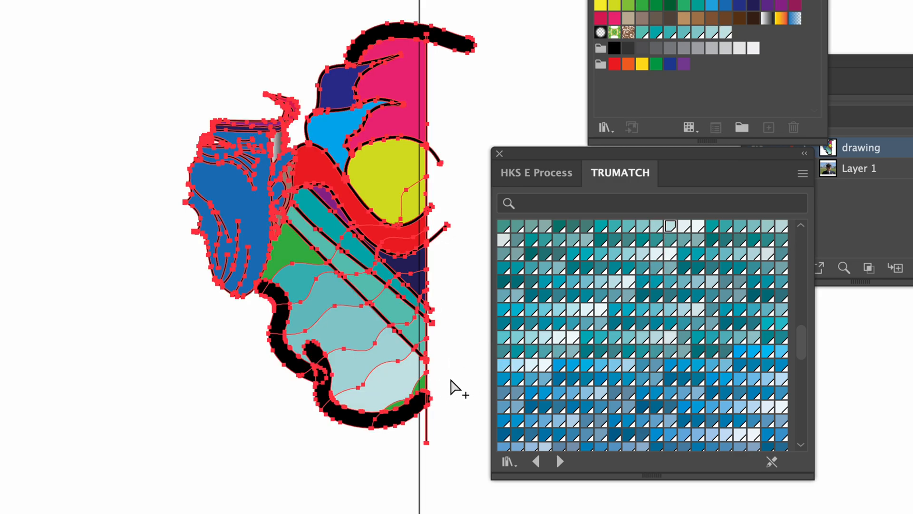
left_click(424, 391)
left_click(685, 228)
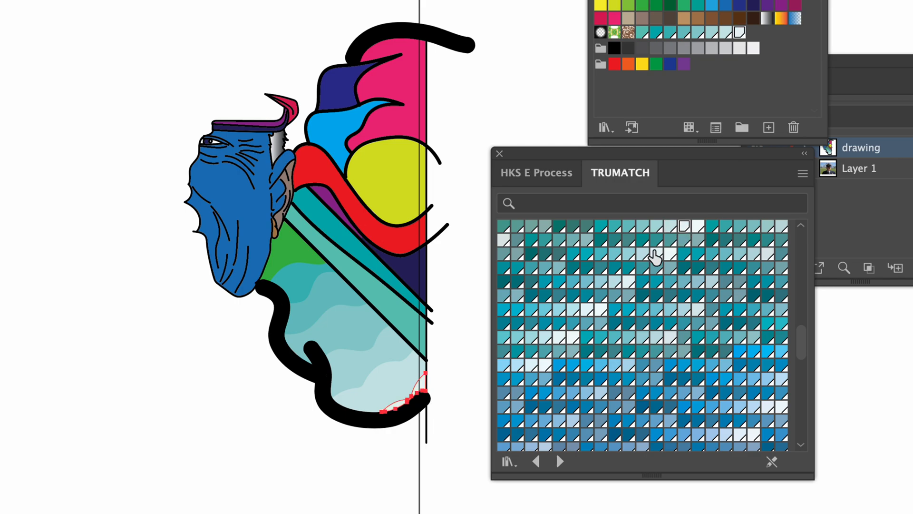
left_click(301, 263)
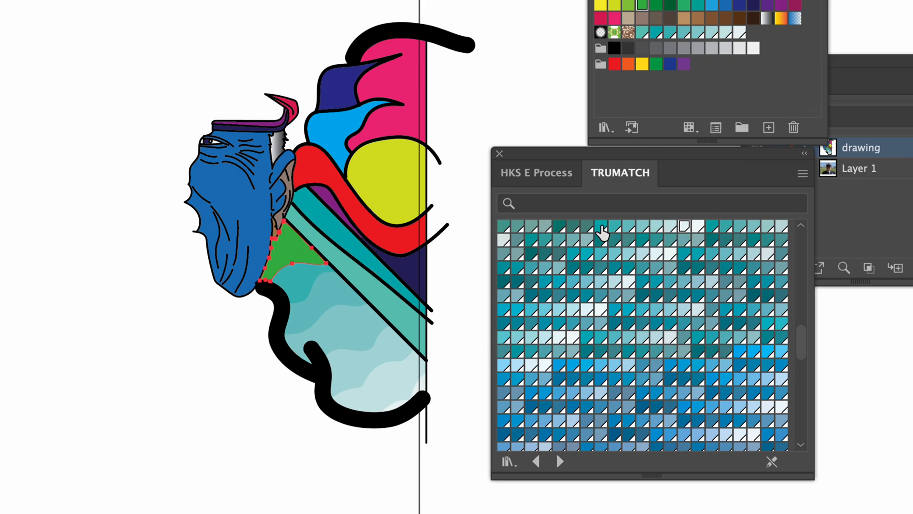
left_click(601, 228)
left_click(458, 251)
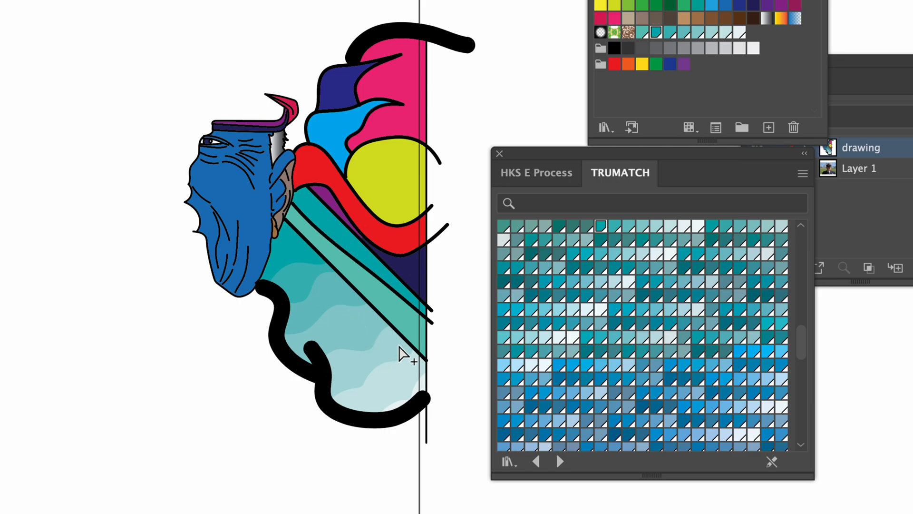
Fill the two uppermost cut pieces of the light teal diagonal band with bright blue and a slightly lighter TRUMATCH blue
left_click(404, 316)
left_click(370, 284)
left_click(347, 262)
left_click(315, 238)
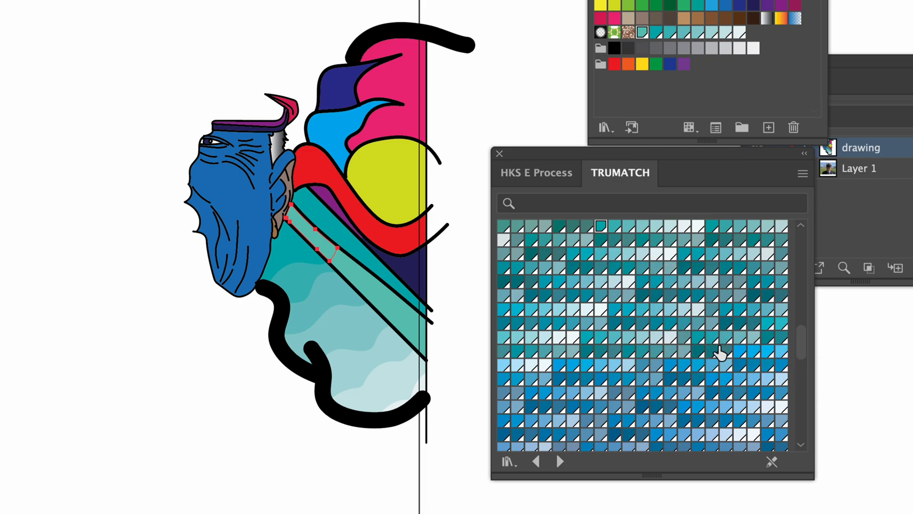
left_click(742, 355)
left_click(347, 261)
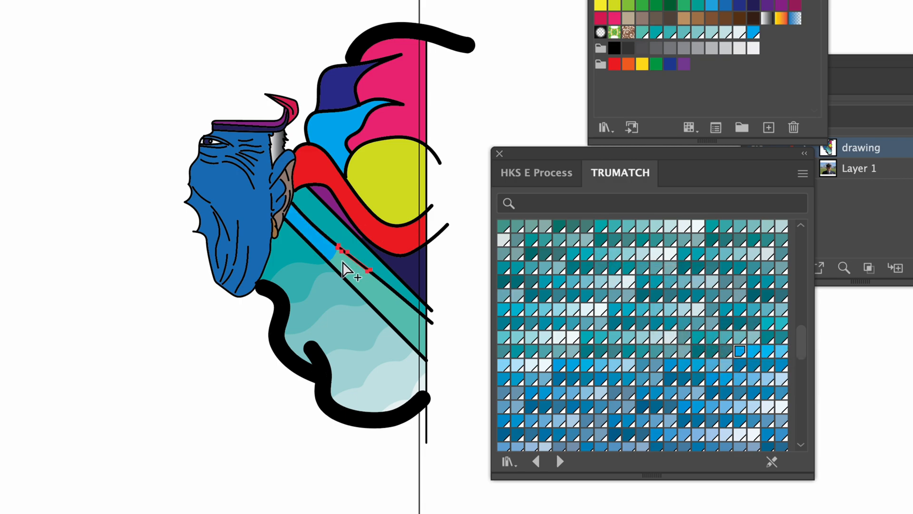
left_click(754, 352)
Fill the next three cut pieces down the light teal diagonal band with progressively lighter TRUMATCH blues
left_click(369, 294)
left_click(357, 272)
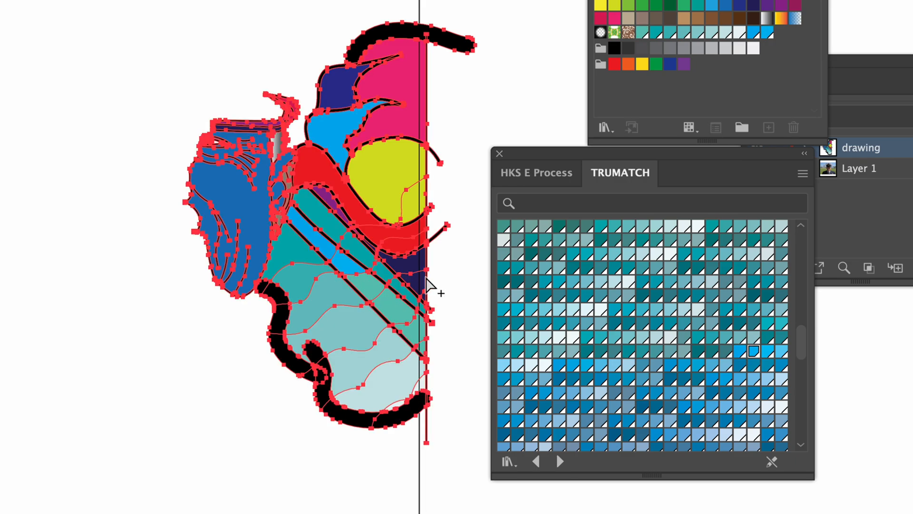
left_click(452, 273)
left_click(366, 287)
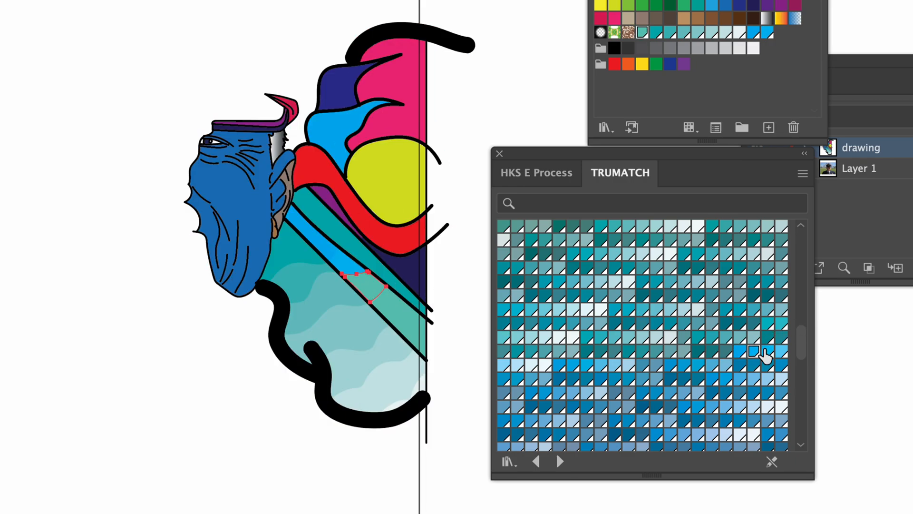
left_click(767, 352)
left_click(400, 312)
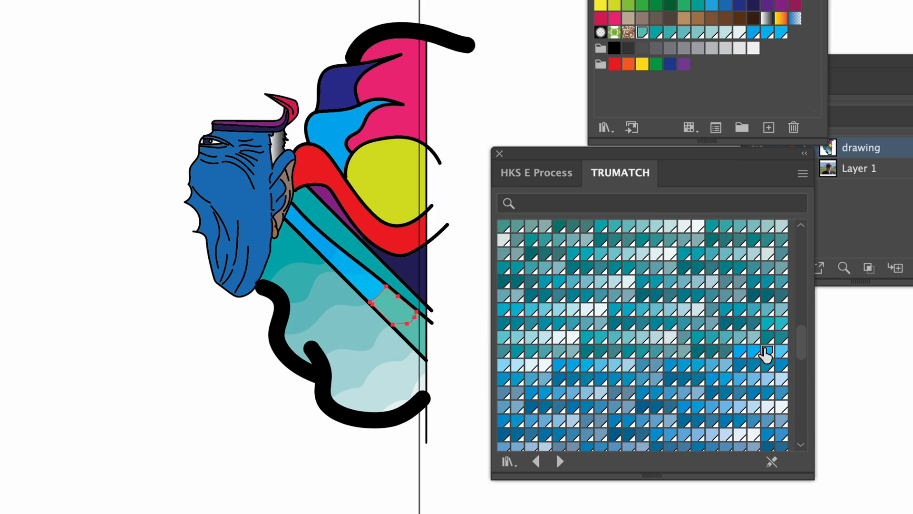
left_click(781, 352)
left_click(422, 339)
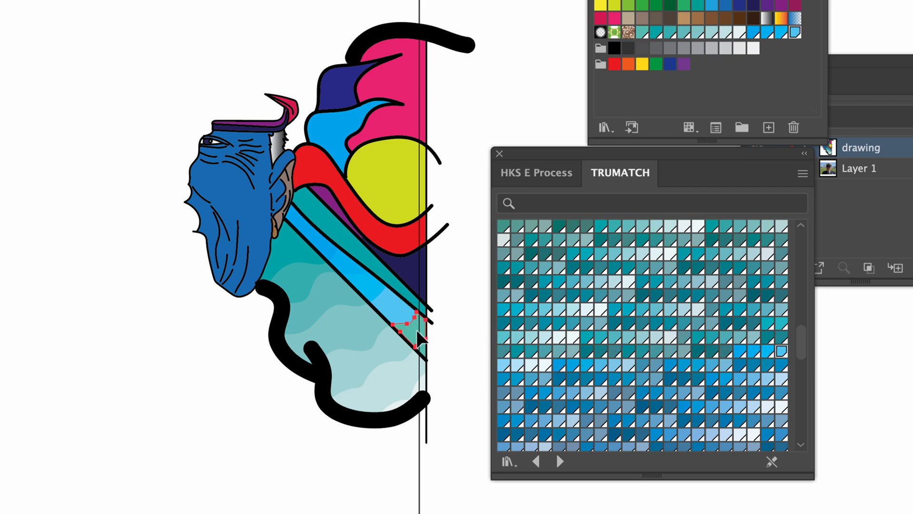
left_click(503, 365)
Fill the small teal corner remaining at the lower end of the diagonal band with a pale TRUMATCH blue, and deselect it
left_click(428, 357)
left_click(422, 345)
left_click(423, 349)
left_click(423, 346)
left_click(420, 346)
left_click(423, 347)
left_click(432, 348)
left_click(423, 345)
left_click(440, 347)
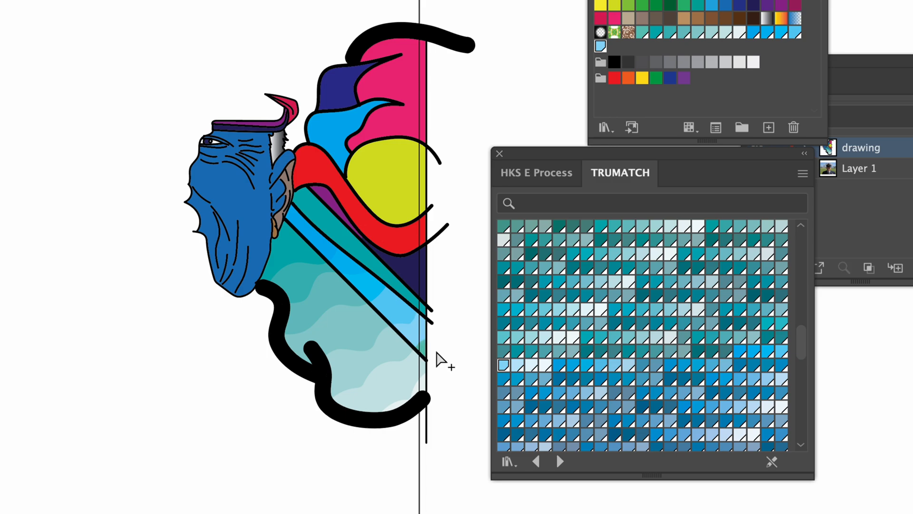
scroll(417, 346, "up", 5)
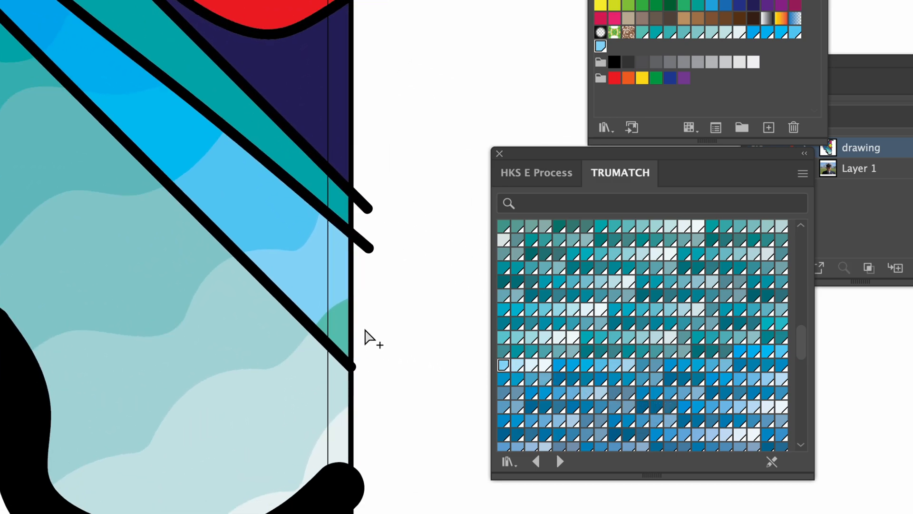
left_click(342, 324)
left_click(518, 365)
left_click(434, 341)
key("super+minus")
key("super+minus")
key("super+minus")
key("super+minus")
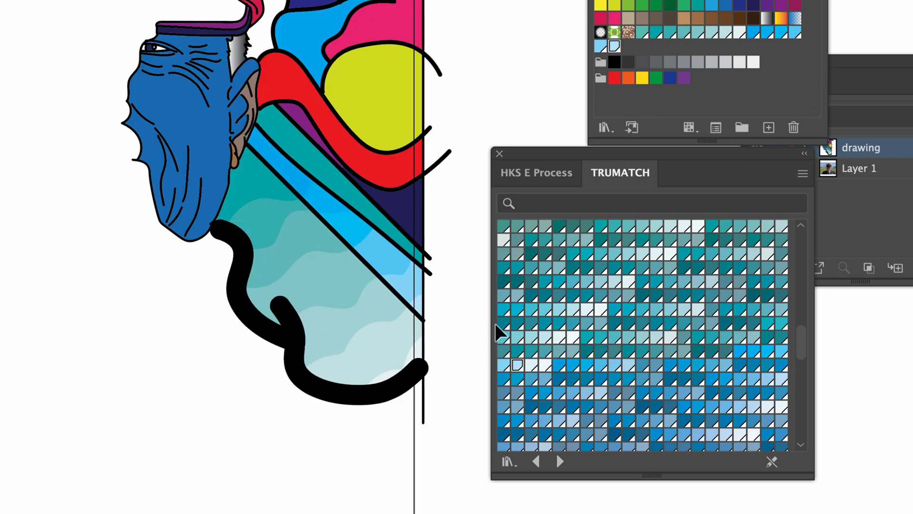
mouse_move(419, 264)
left_mouse_down()
mouse_move(276, 286)
mouse_move(341, 294)
left_mouse_up()
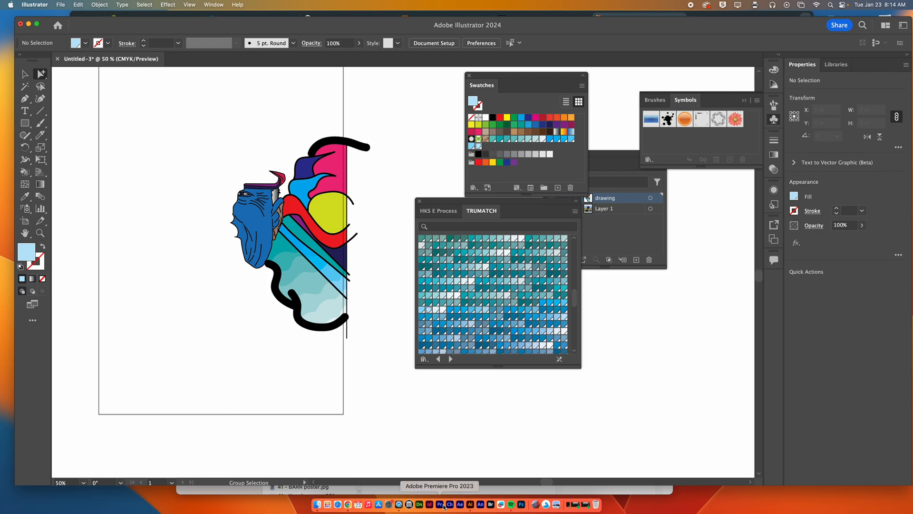
Switch to Chrome to examine the Romero Britto prints and Roy Lichtenstein artworks, and return to Illustrator
left_click(348, 504)
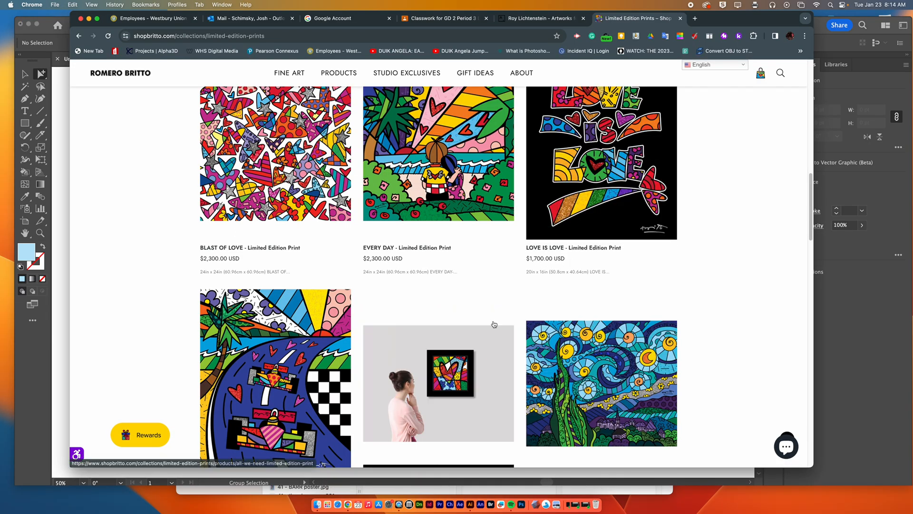
left_click(543, 19)
scroll(504, 313, "down", 15)
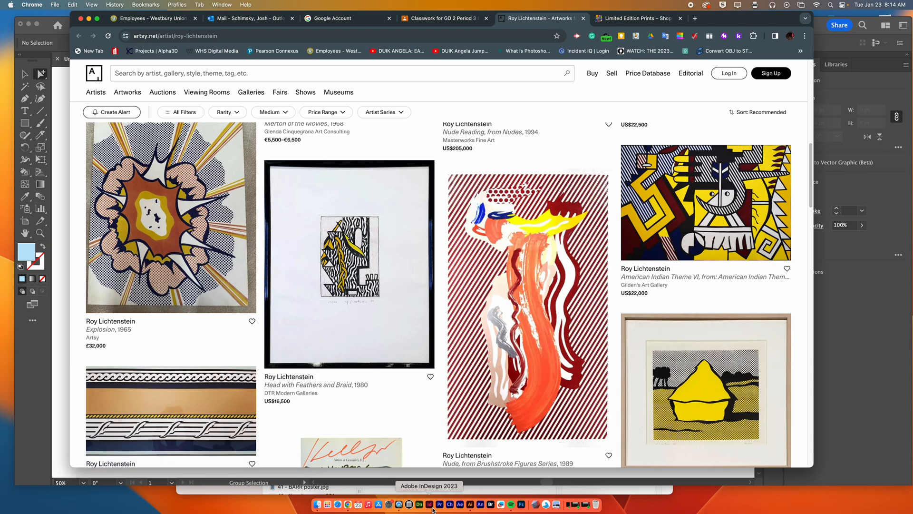
left_click(470, 504)
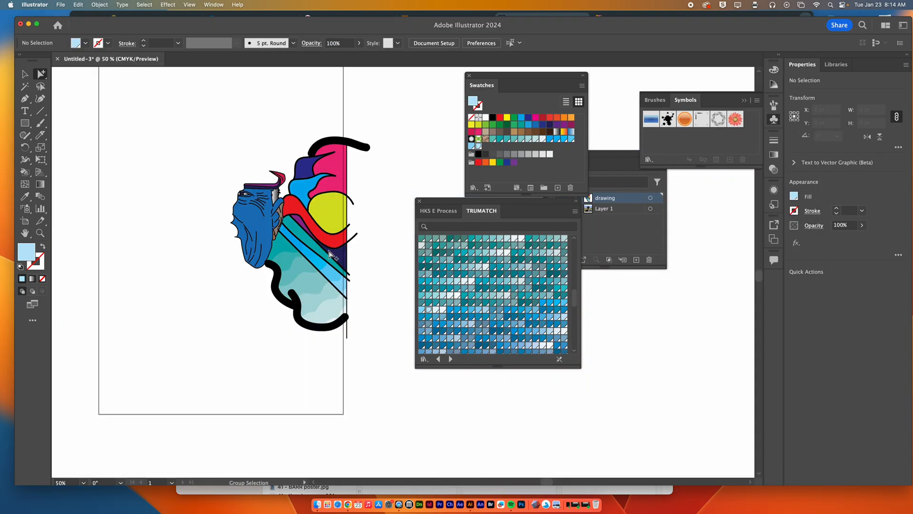
Duplicate the large lime piece of the circle onto the blank canvas beside the artwork, and move the swatch panels clear of the copy
scroll(333, 214, "up", 6)
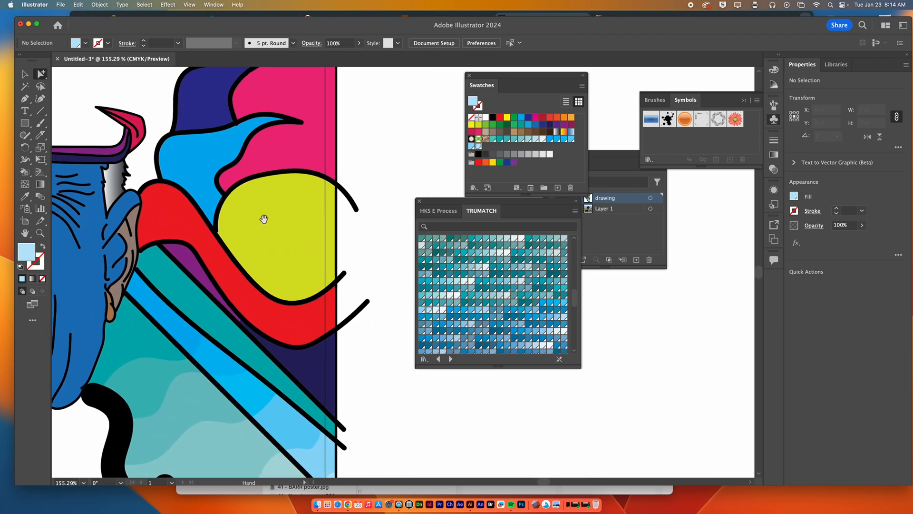
left_click(263, 225)
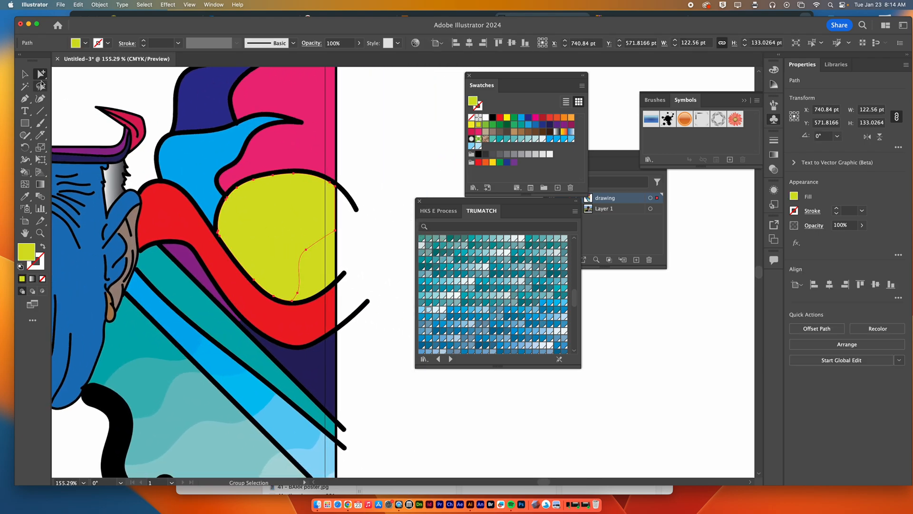
left_click_drag(41, 85, 75, 89)
left_click_drag(274, 227, 407, 126)
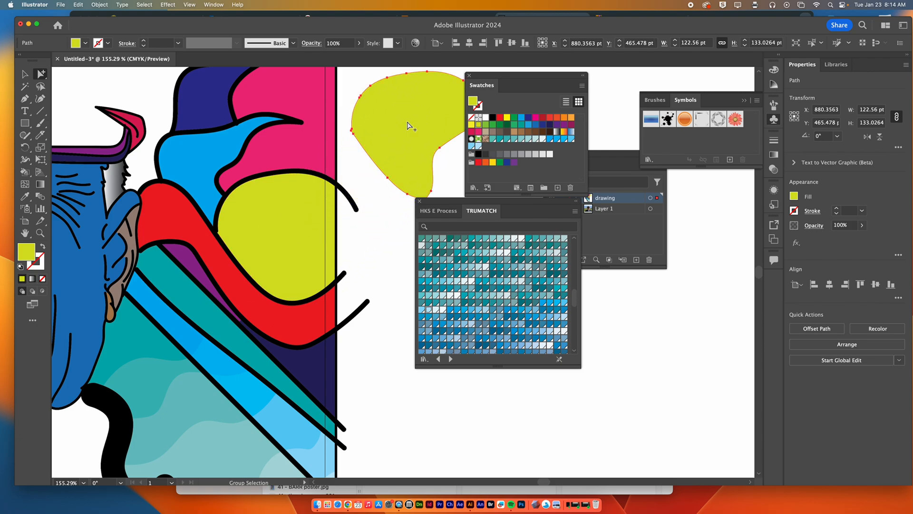
left_click_drag(494, 84, 535, 84)
left_click_drag(453, 202, 507, 264)
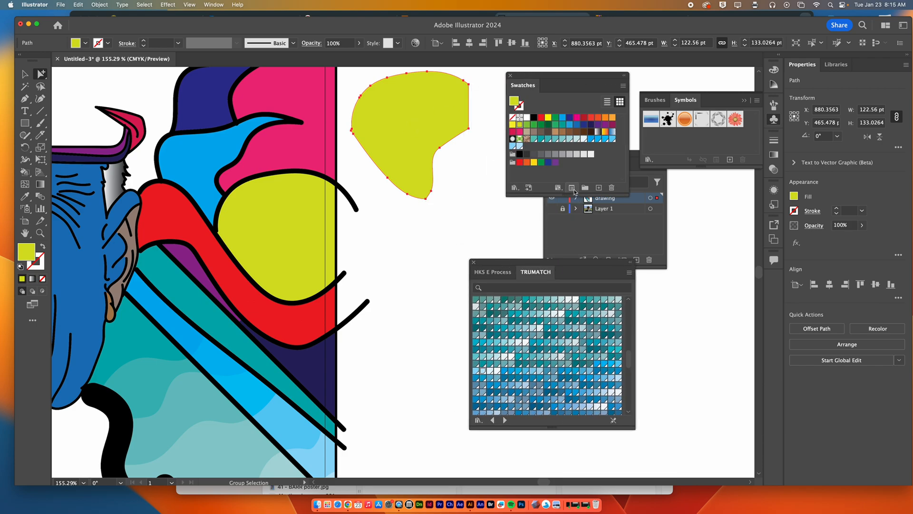
key("v")
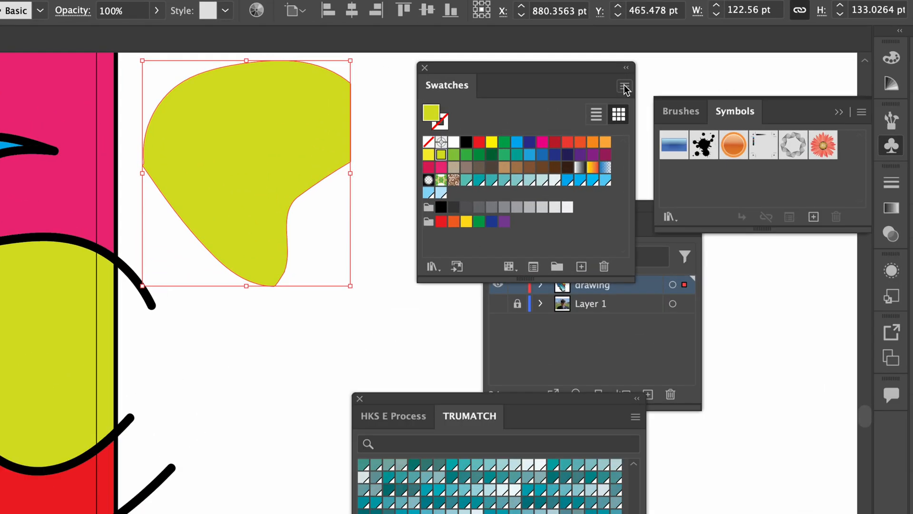
Open the Basic Graphics_Dots pattern swatch library and display its swatches as large thumbnails
left_click(622, 86)
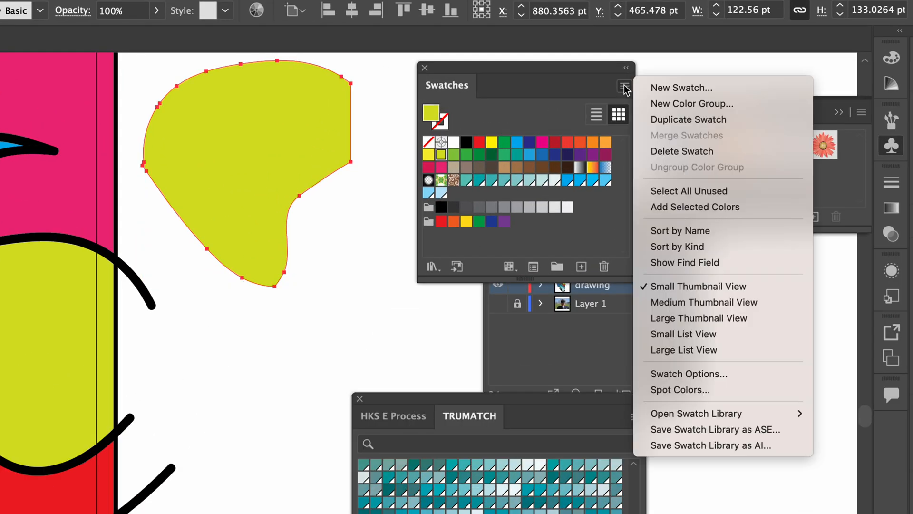
mouse_move(702, 413)
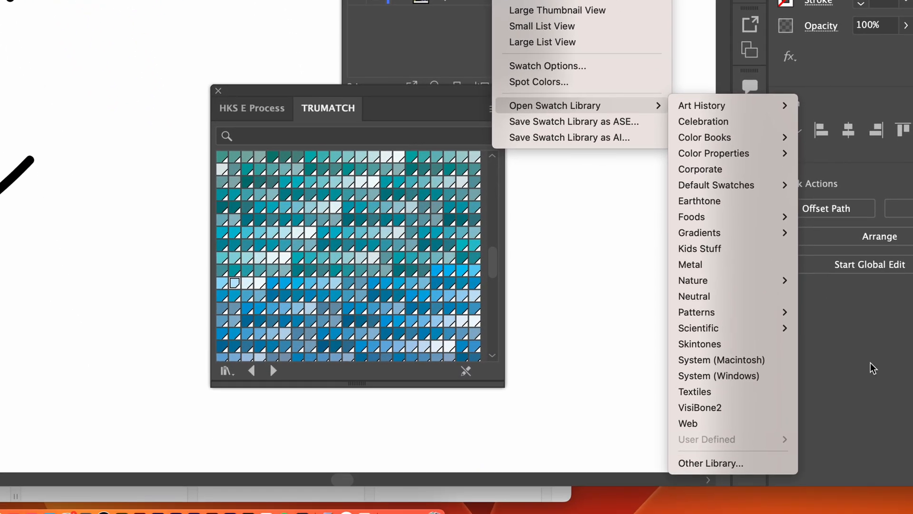
mouse_move(745, 311)
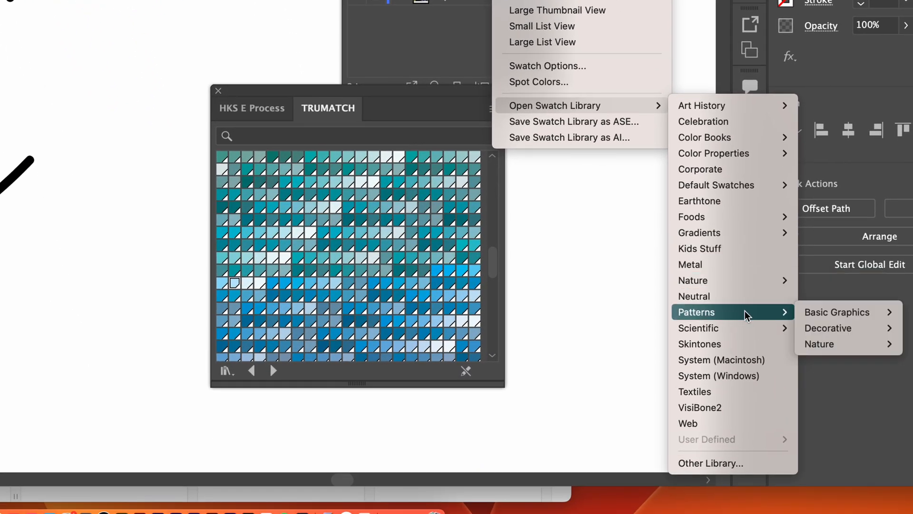
mouse_move(844, 315)
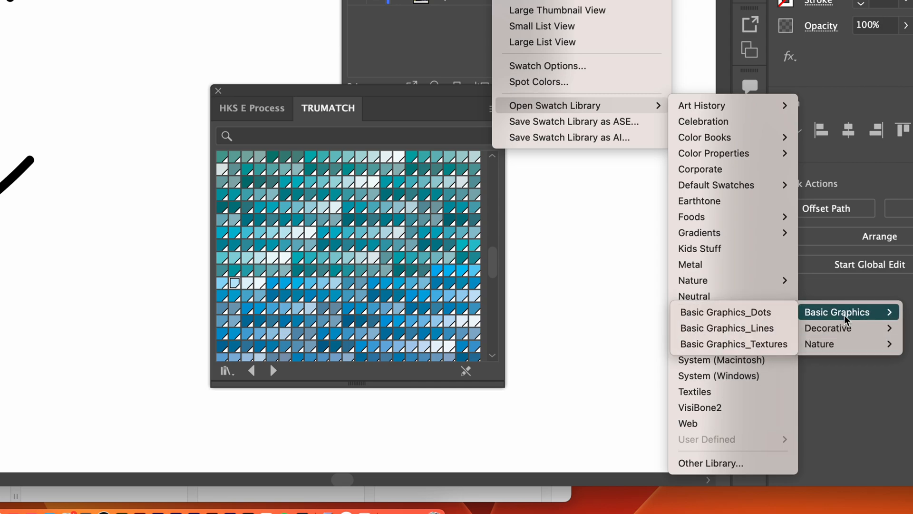
left_click(759, 311)
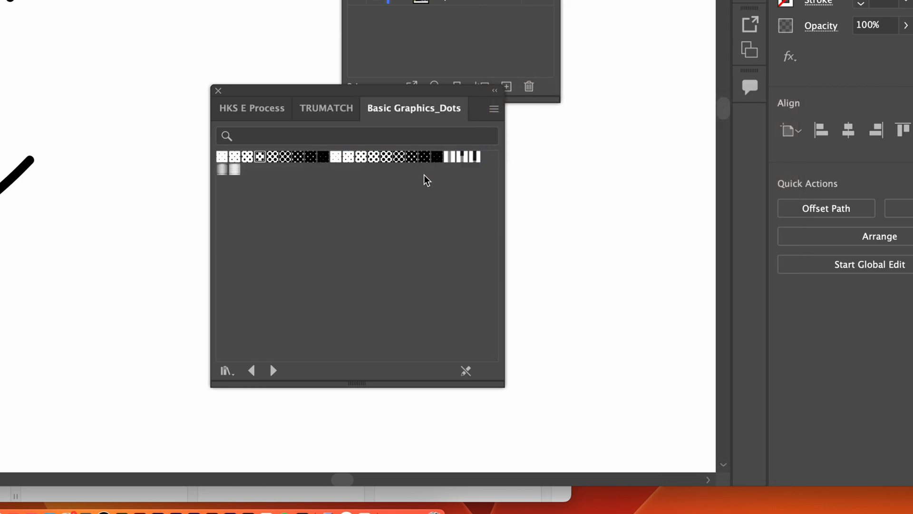
left_click(494, 111)
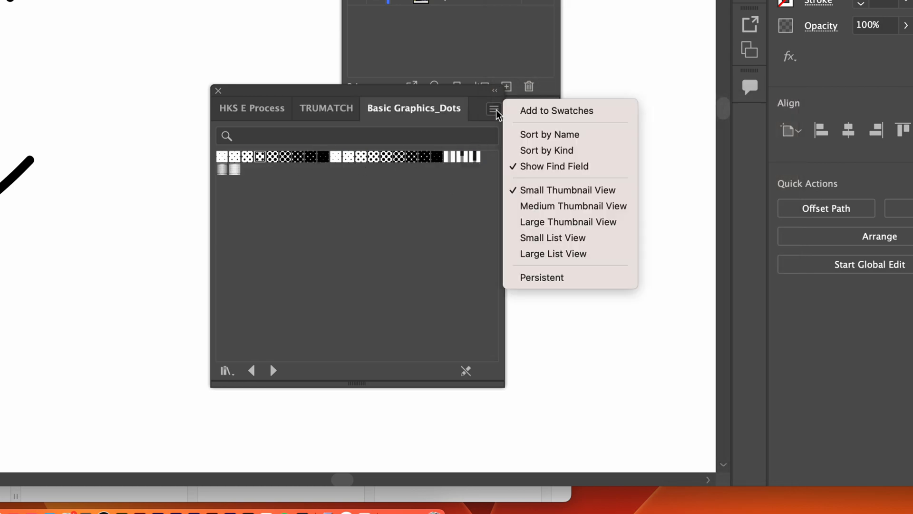
left_click(558, 222)
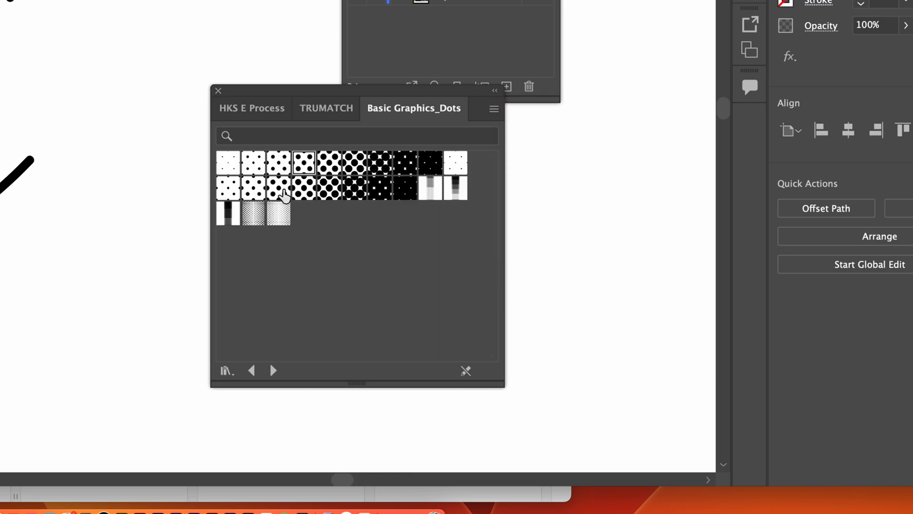
Fill the lime copy with the darker dot gradient pattern, place it exactly over the original lime piece, and deselect it
left_click(253, 213)
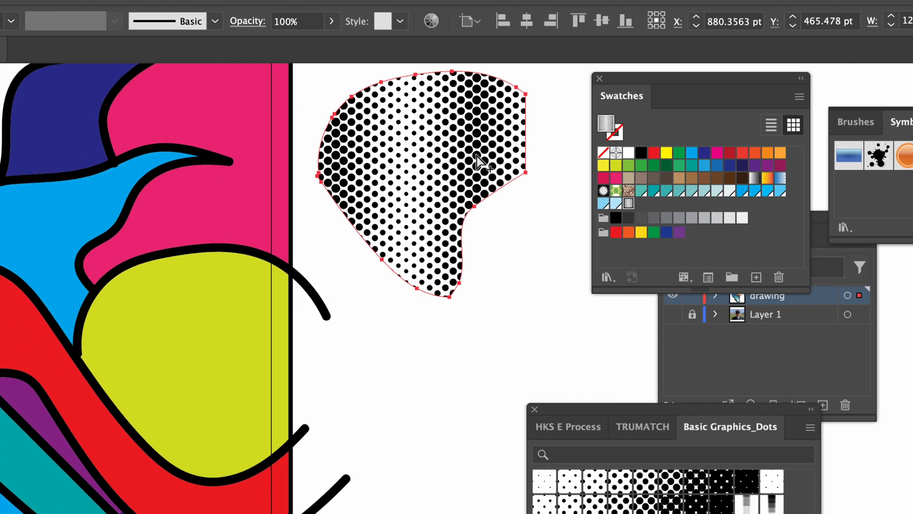
left_click_drag(157, 146, 135, 171)
left_click_drag(452, 180, 243, 330)
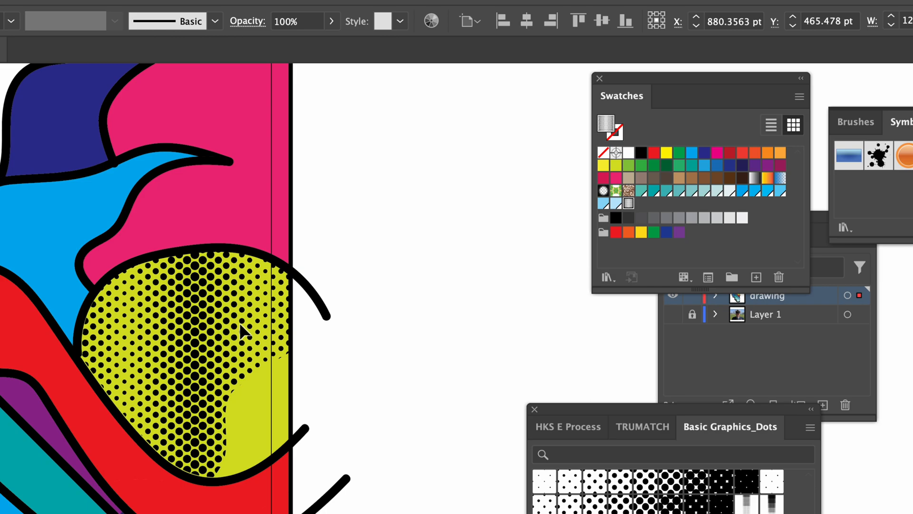
left_click_drag(243, 331, 244, 327)
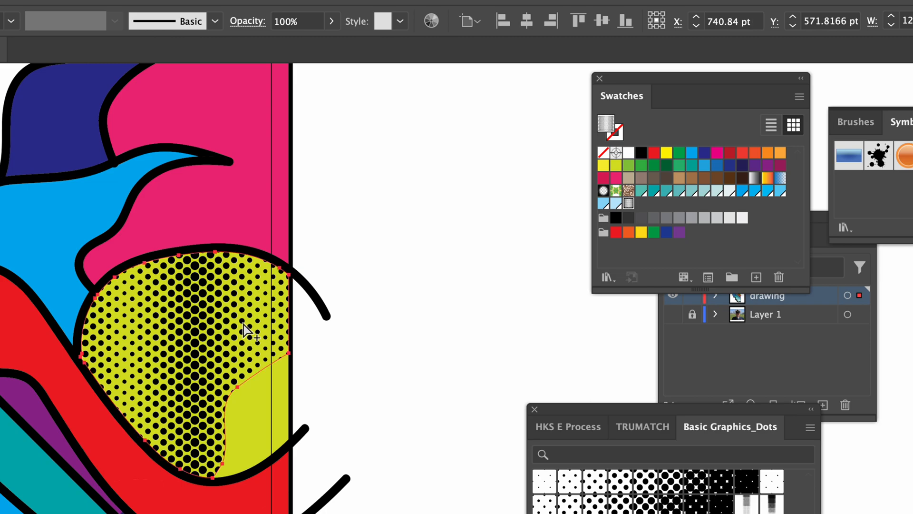
left_click(406, 264)
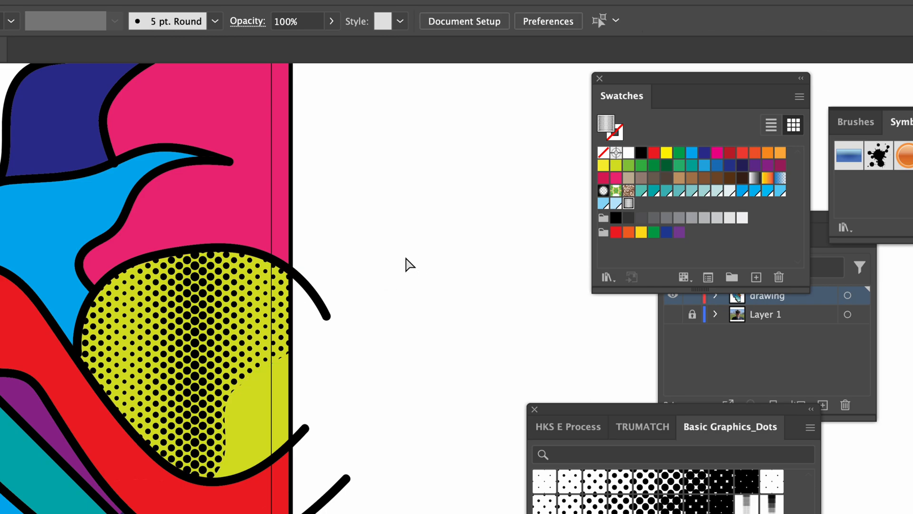
Duplicate the blue face shape beside the artwork and fill the copy with the lighter dot gradient pattern
key("super+minus")
key("super+minus")
key("super+minus")
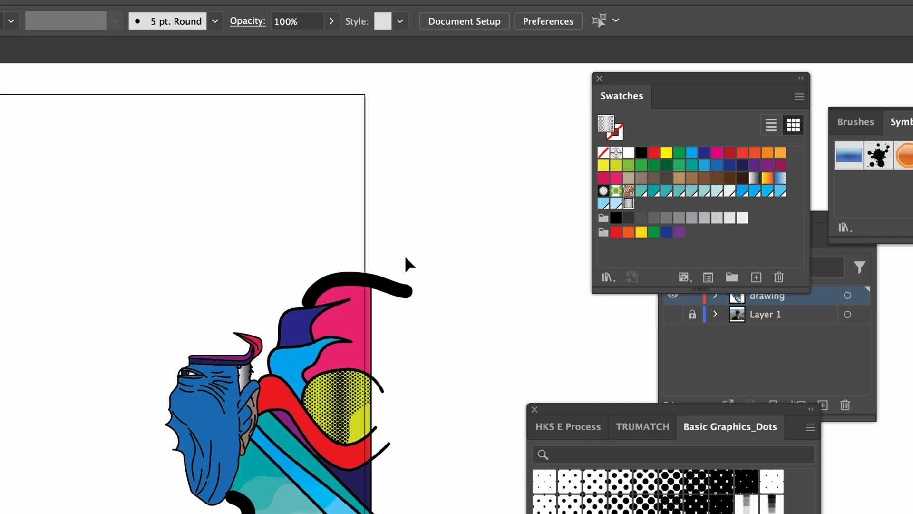
left_click_drag(382, 299, 373, 153)
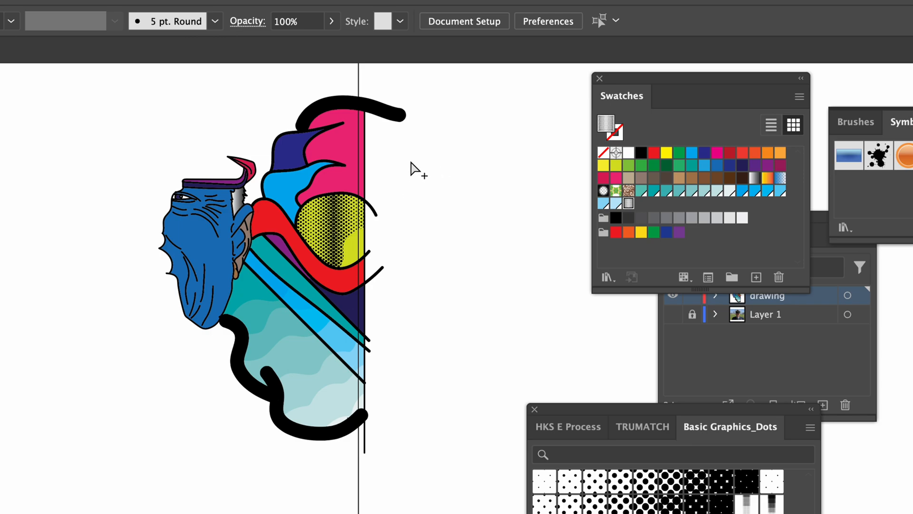
left_click(200, 238, "alt")
left_click_drag(200, 238, 481, 213)
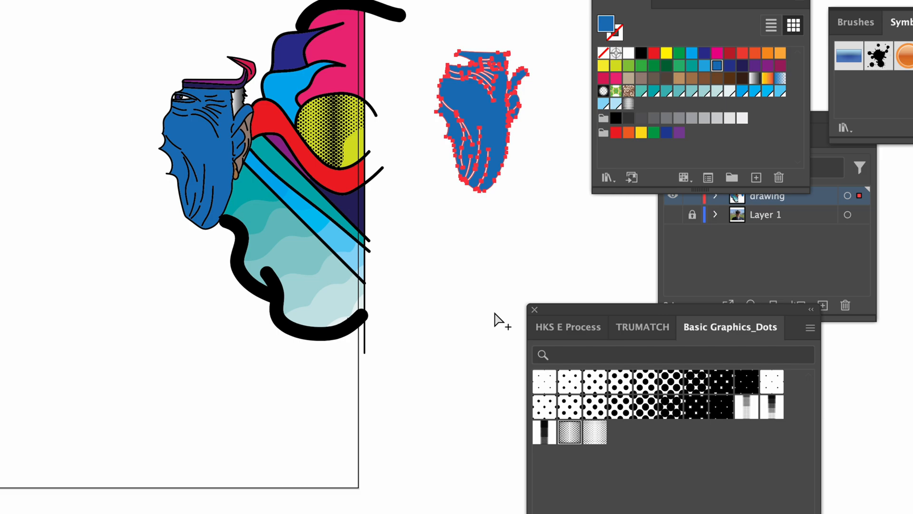
left_click(595, 432)
Place the dotted face copy over the blue face, align it with the line art, and deselect it
left_click_drag(497, 126, 218, 159)
key("z")
left_click_drag(163, 98, 466, 254)
key("v")
mouse_move(336, 256)
left_mouse_down()
mouse_move(337, 243)
mouse_move(342, 252)
left_mouse_up()
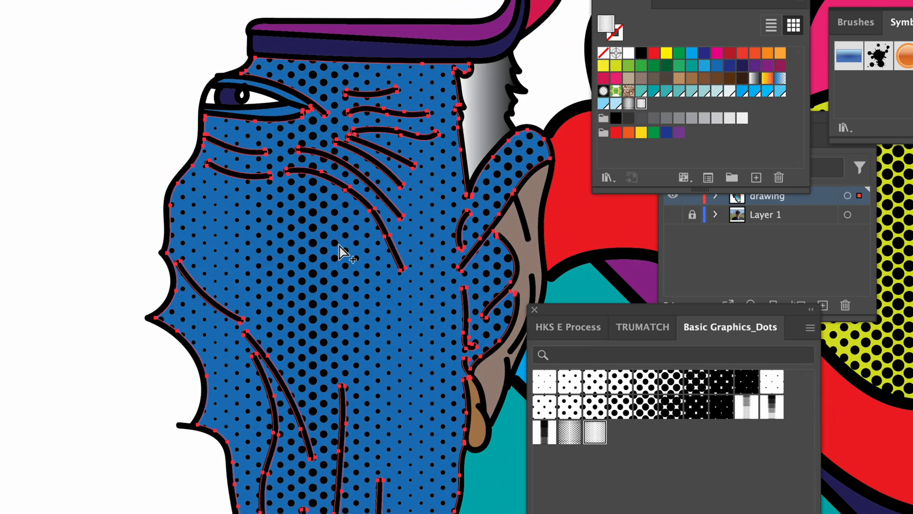
left_click(162, 164)
key("ctrl+0")
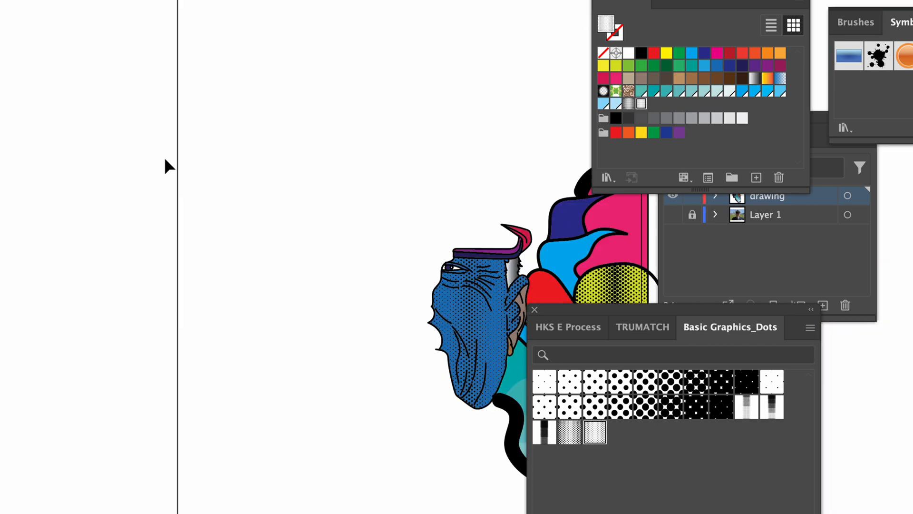
Open the Decorative Legacy pattern swatch library
left_click_drag(421, 260, 131, 140)
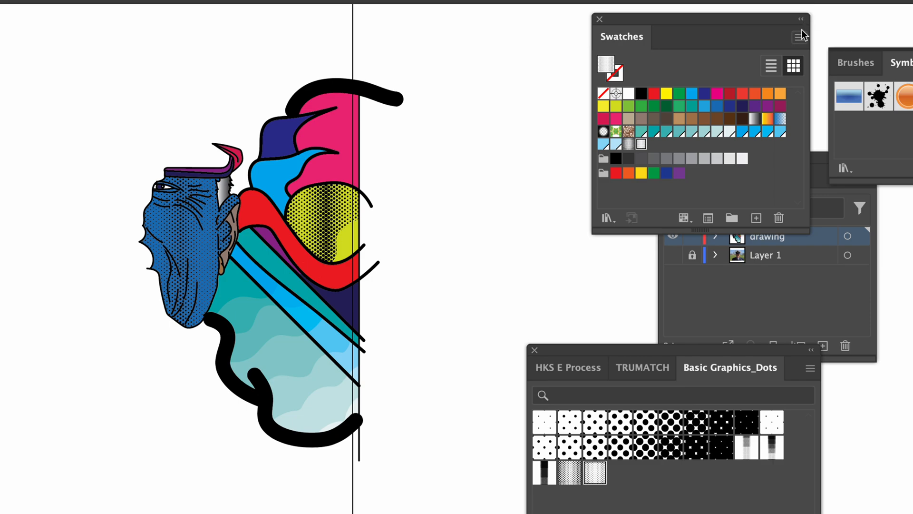
left_click(802, 35)
mouse_move(846, 365)
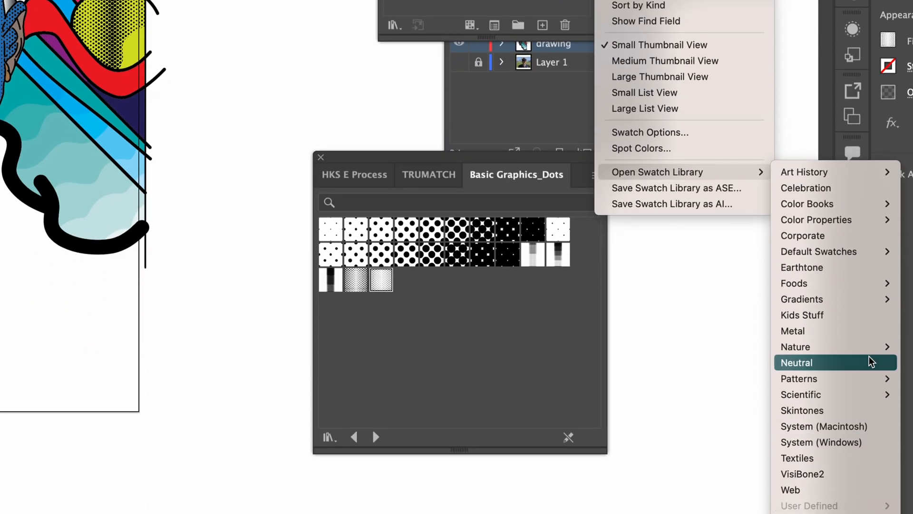
mouse_move(866, 379)
mouse_move(760, 405)
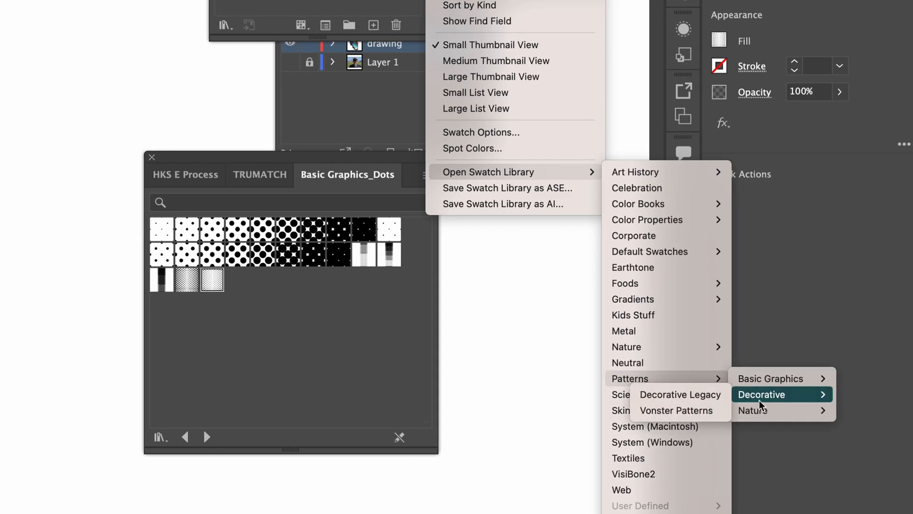
mouse_move(787, 412)
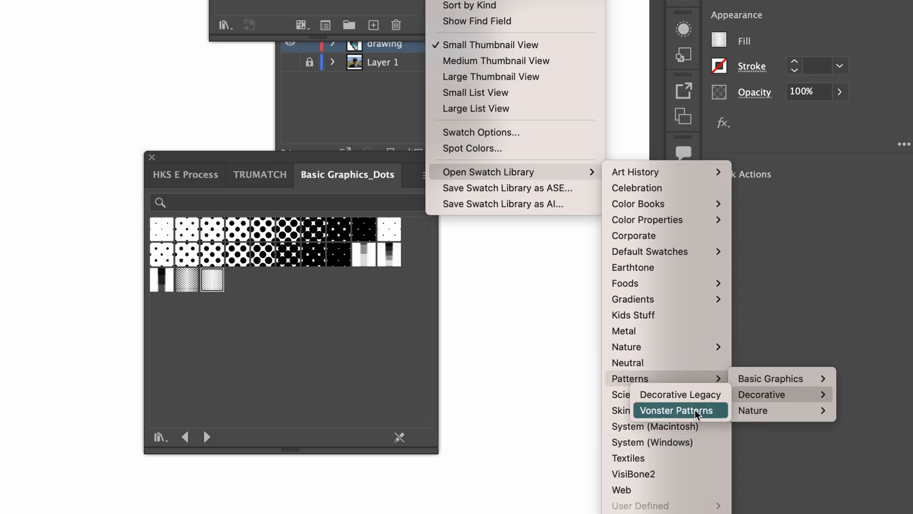
left_click(700, 397)
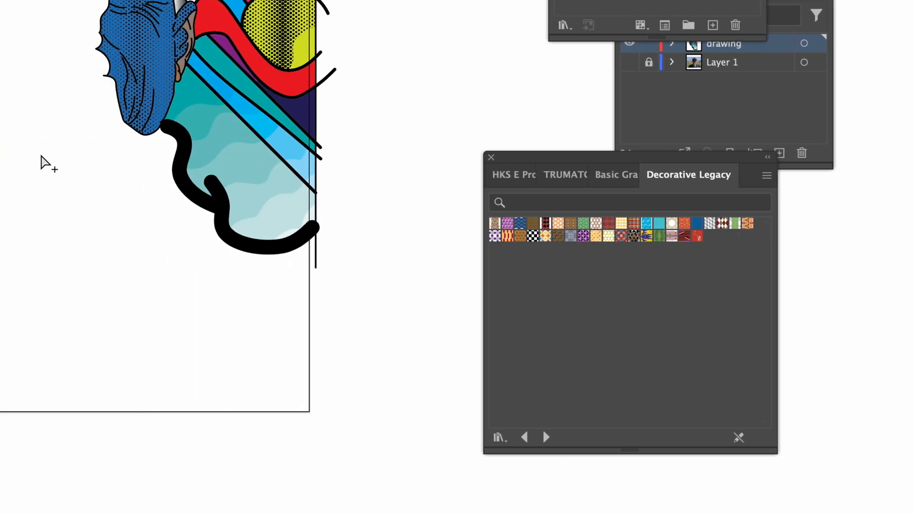
Duplicate the pink background shape beside the artwork and fill the copy with the black checkerboard pattern
left_click_drag(380, 171, 412, 278)
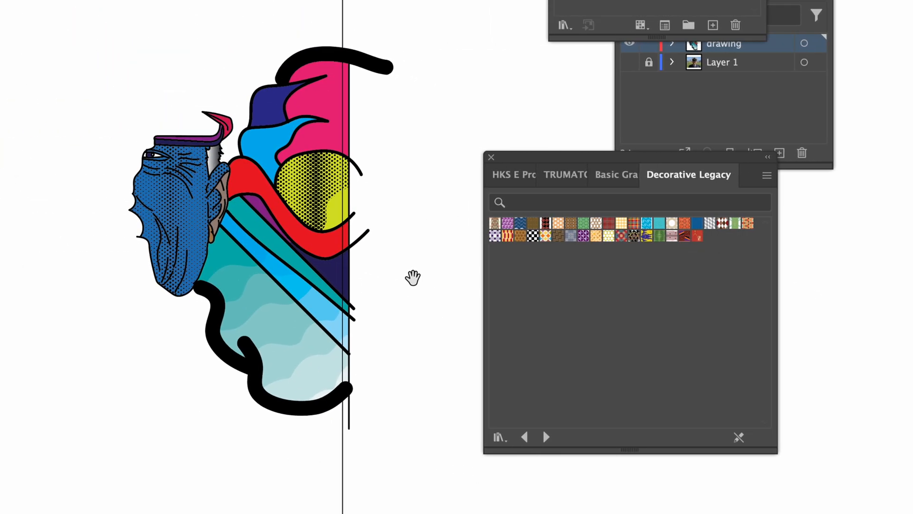
left_click(333, 100)
left_click_drag(330, 96, 505, 83)
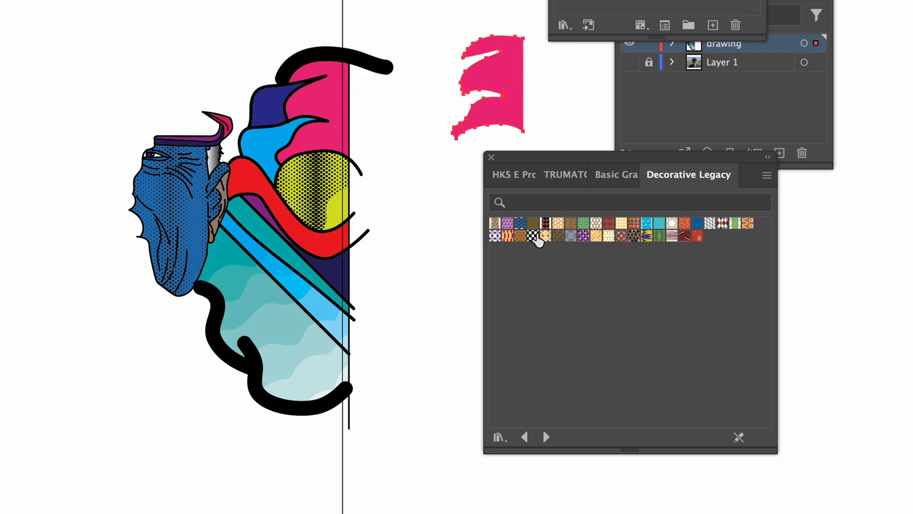
left_click(533, 235)
Place the checkerboard copy over the pink shape, deselect it, and move the pattern library panel clear of the artwork
left_click_drag(514, 125, 338, 132)
left_click(380, 125)
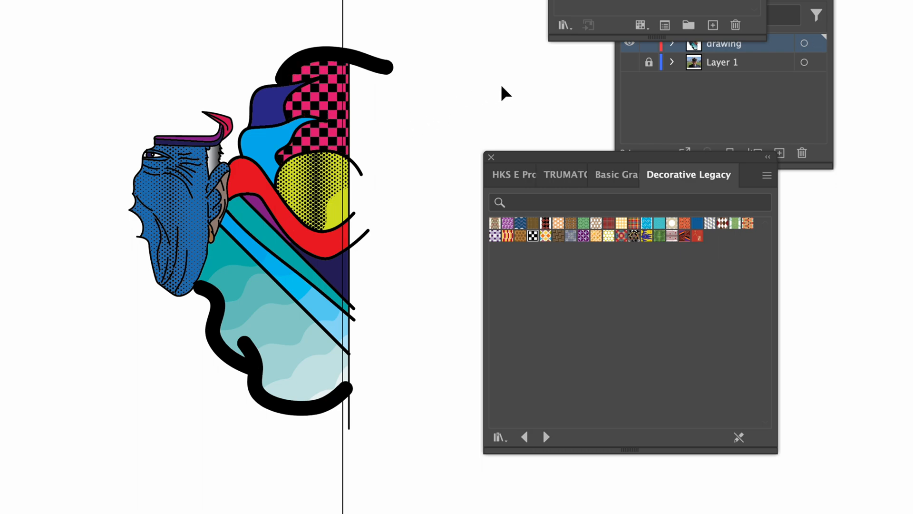
key("super+0")
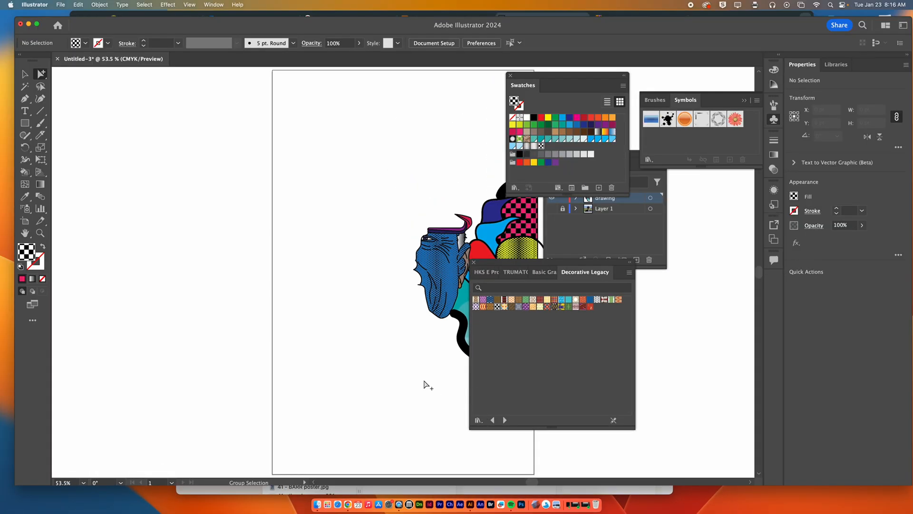
left_click_drag(497, 266, 614, 305)
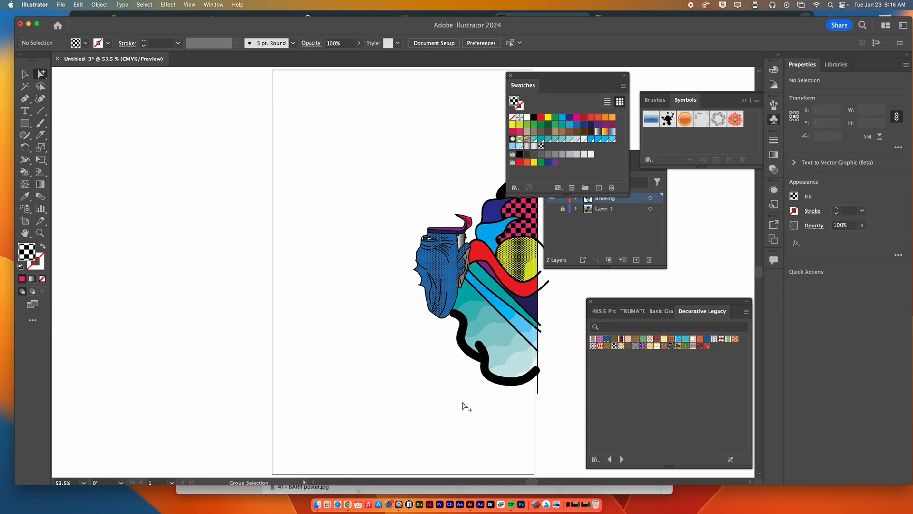
Switch to Chrome to compare the patterns in the Roy Lichtenstein artworks and Romero Britto limited edition prints, and return to Illustrator
left_click(348, 505)
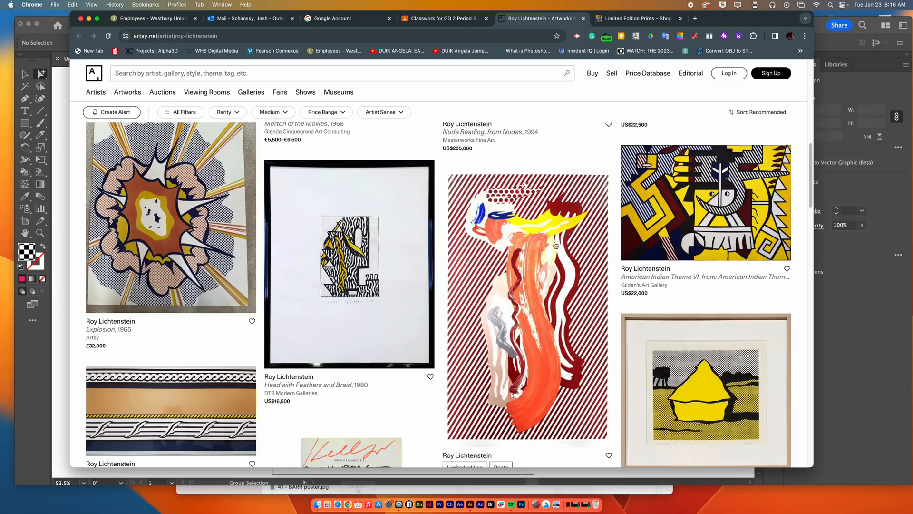
left_click(635, 18)
mouse_move(625, 177)
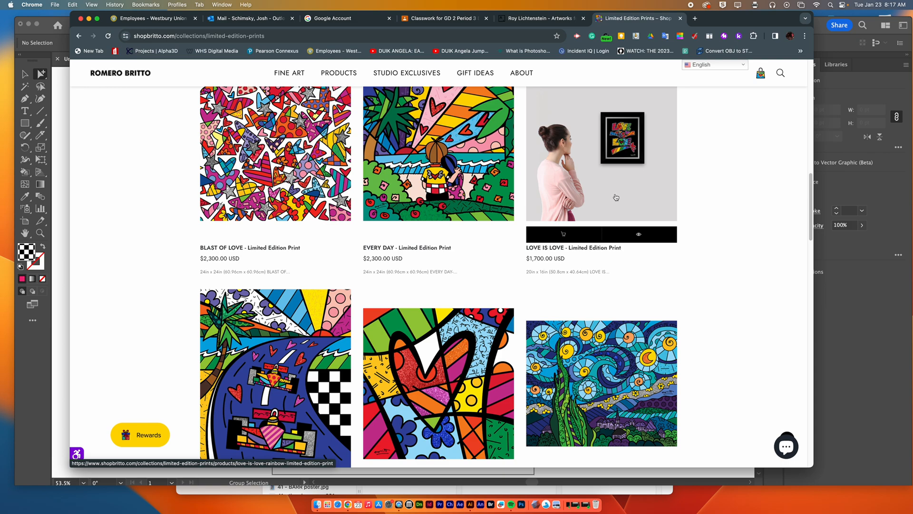
mouse_move(459, 152)
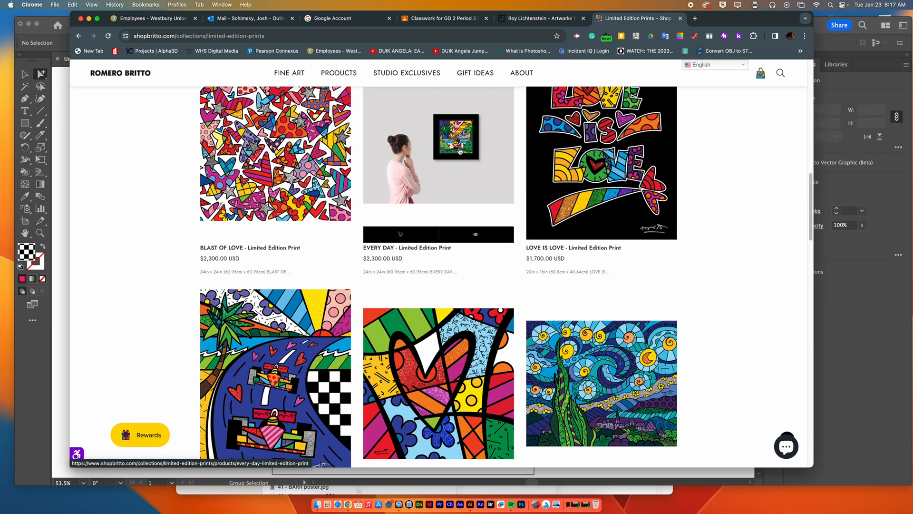
left_click(42, 37)
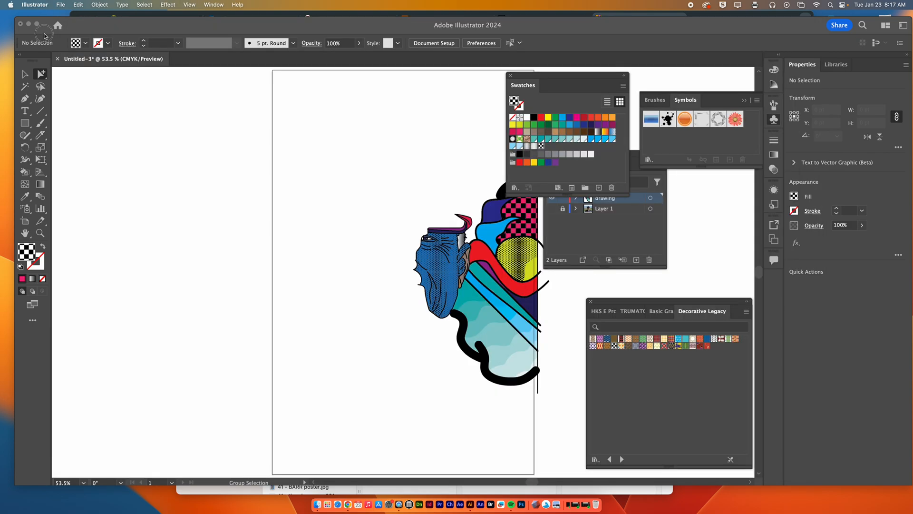